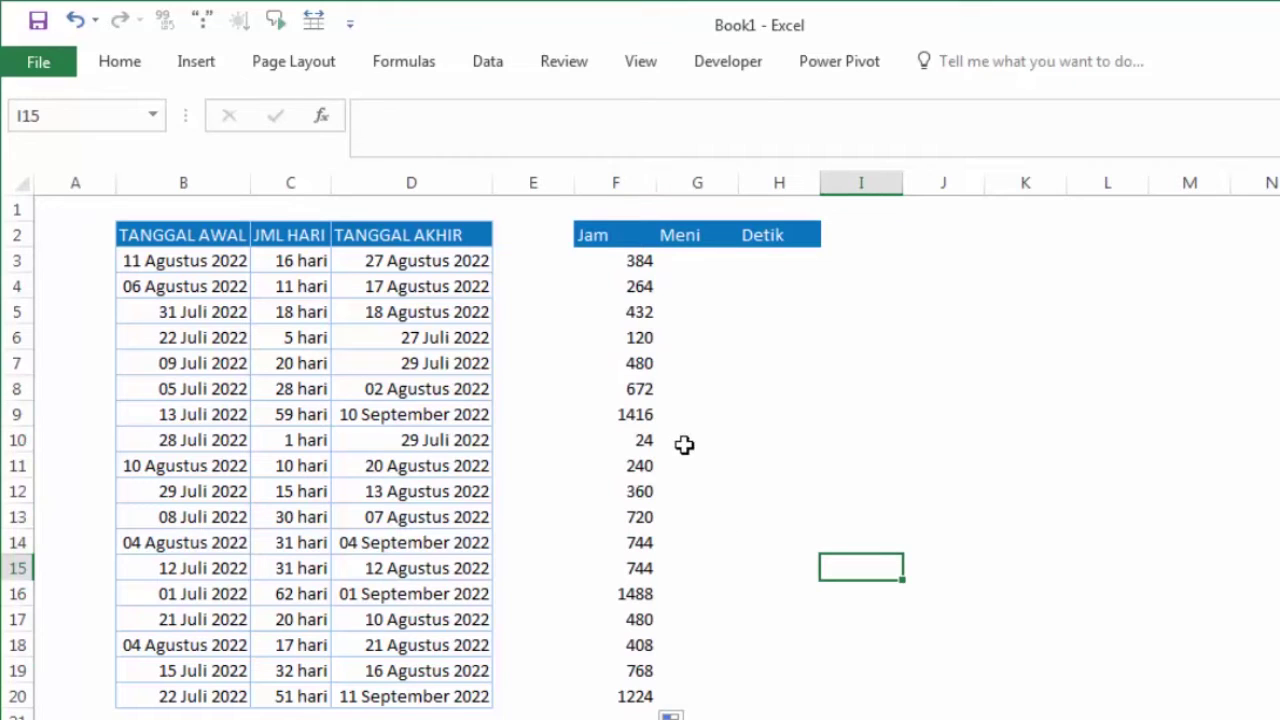
Step: Remove the Jam/Menit/Detik columns and delete the sample =B3+C3 result in D3
click(626, 446)
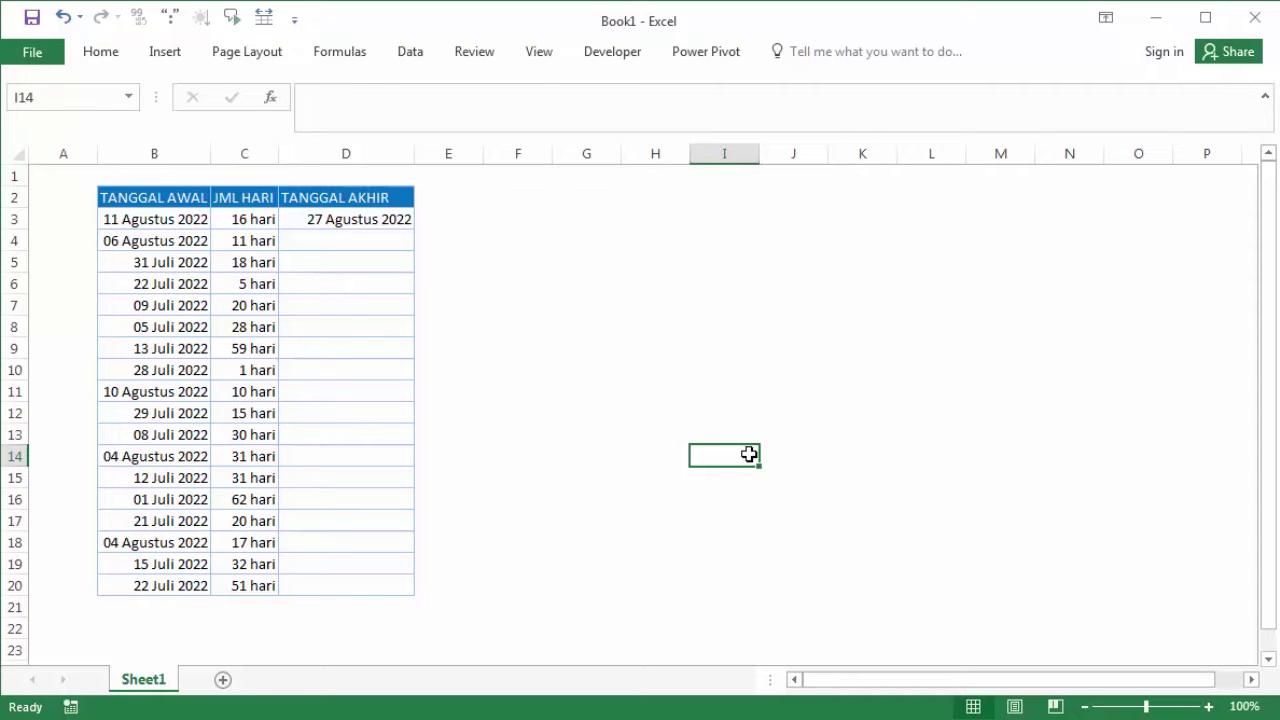
click(648, 342)
click(522, 302)
click(338, 222)
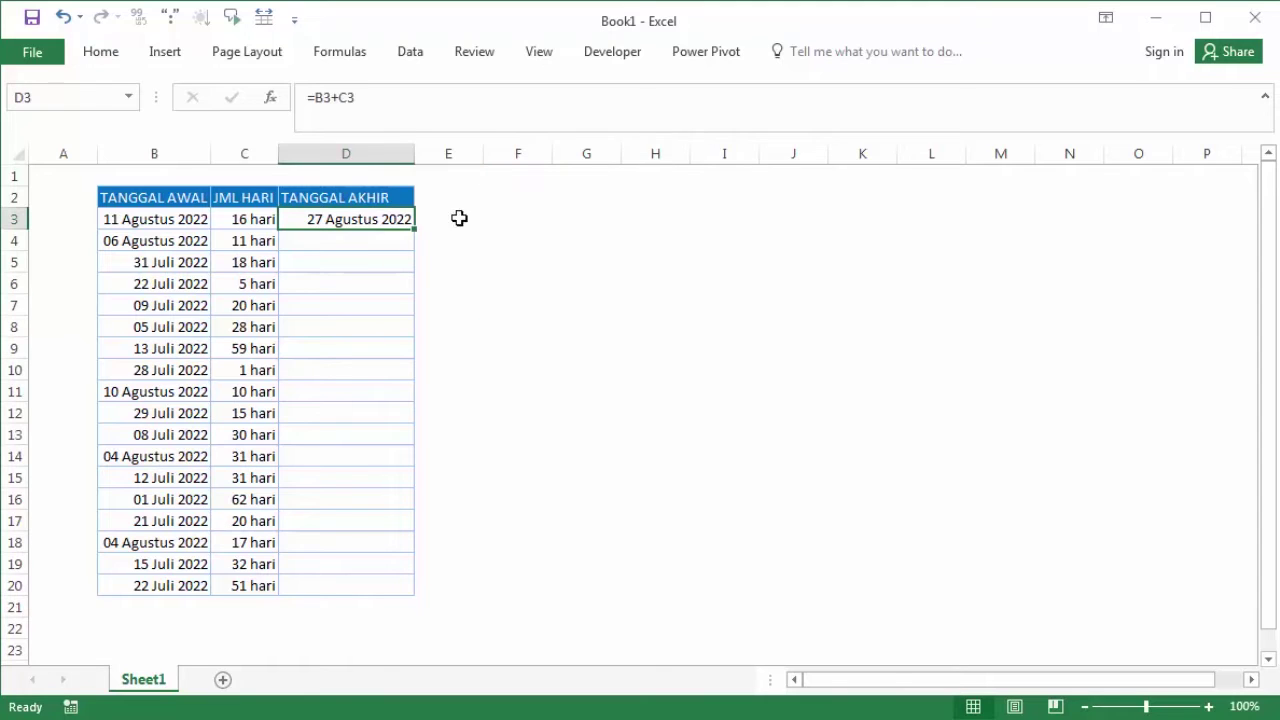
key(Delete)
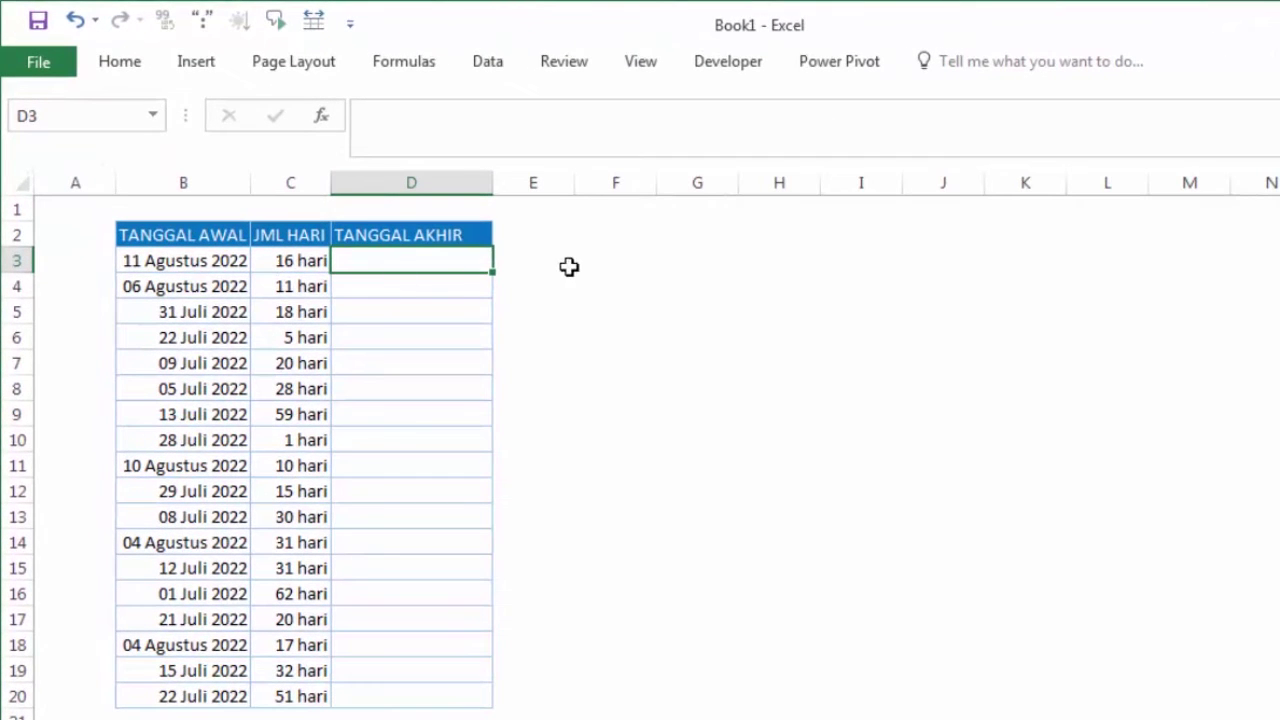
Step: Enter =B3+C3 in D3 to add the day count to the start date
click(555, 259)
click(410, 254)
click(196, 261)
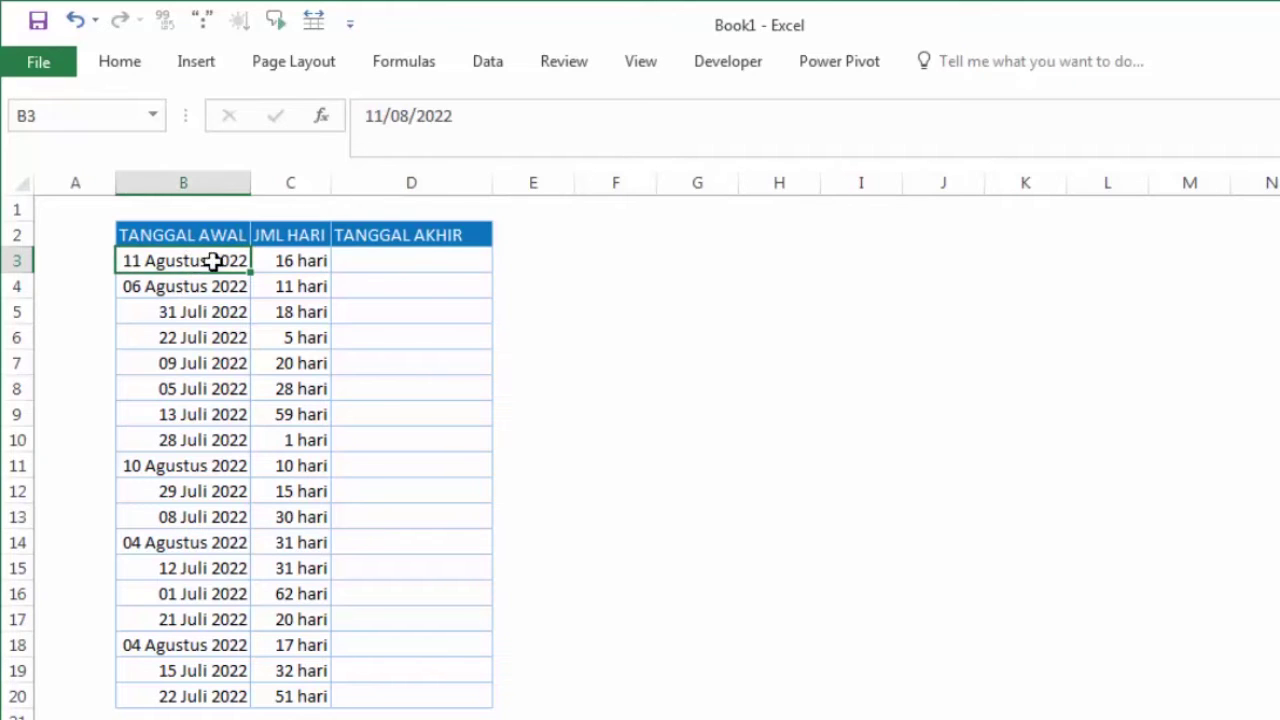
click(309, 266)
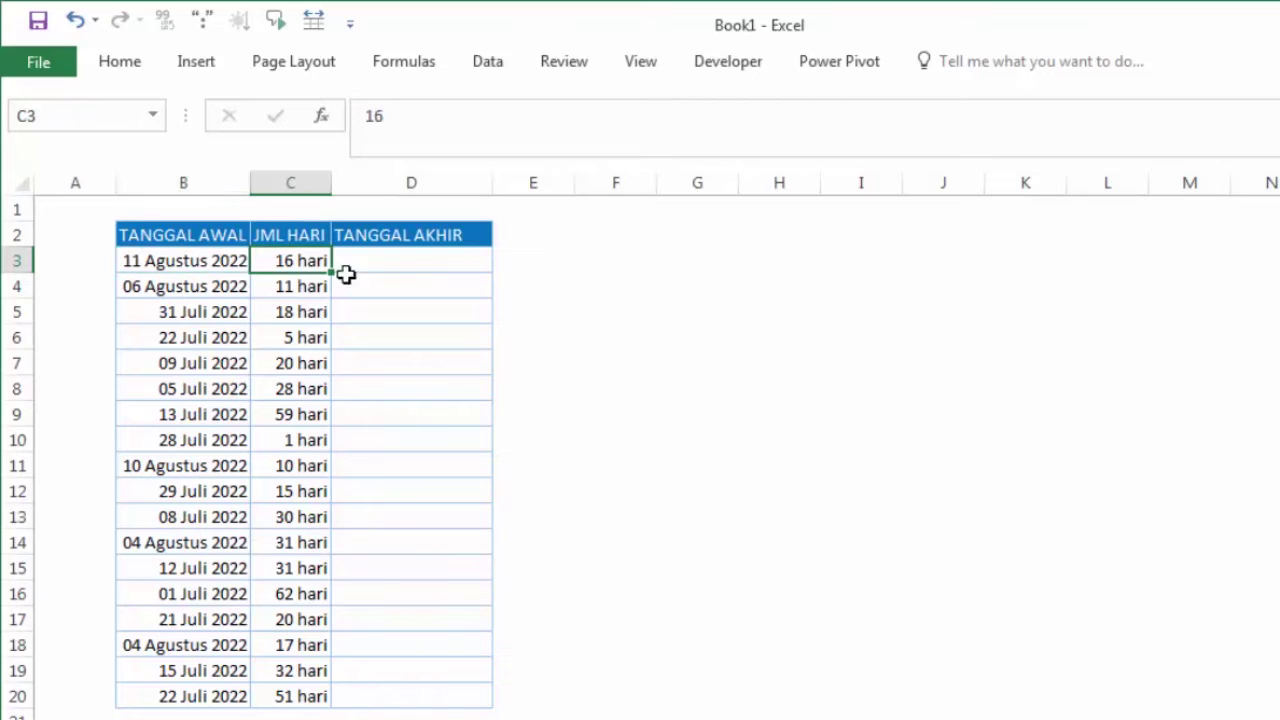
click(402, 265)
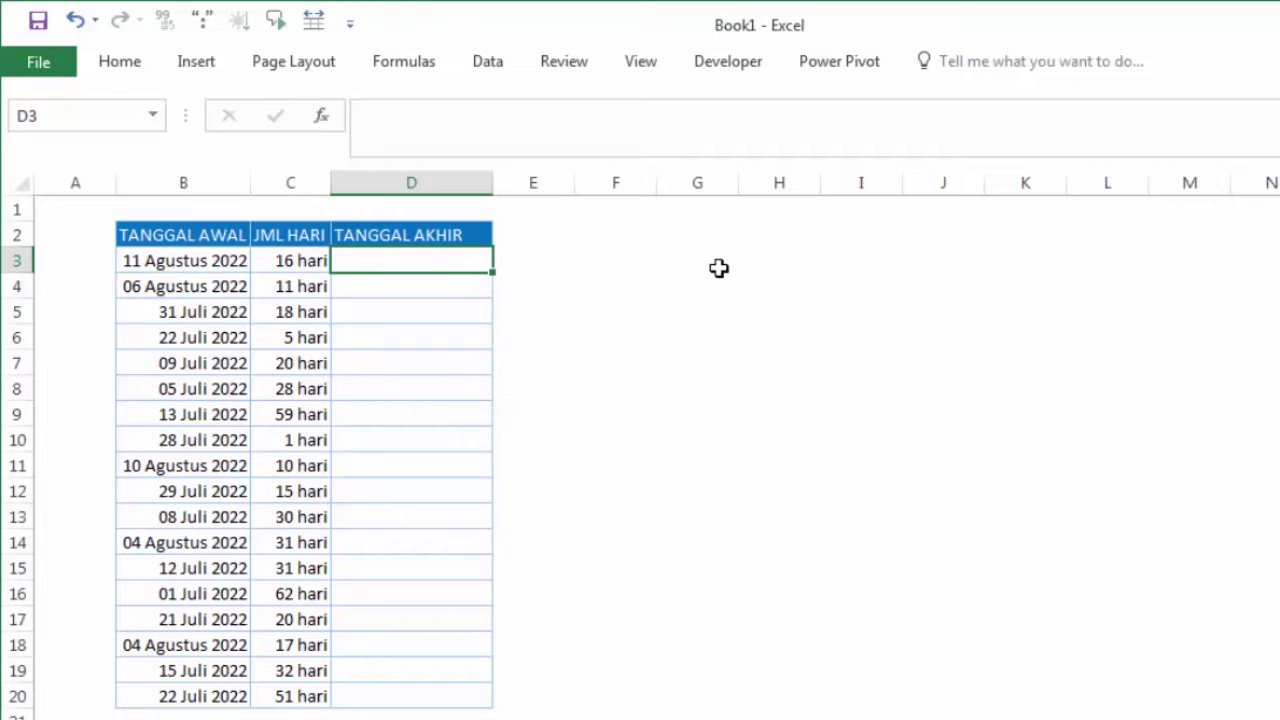
text(=)
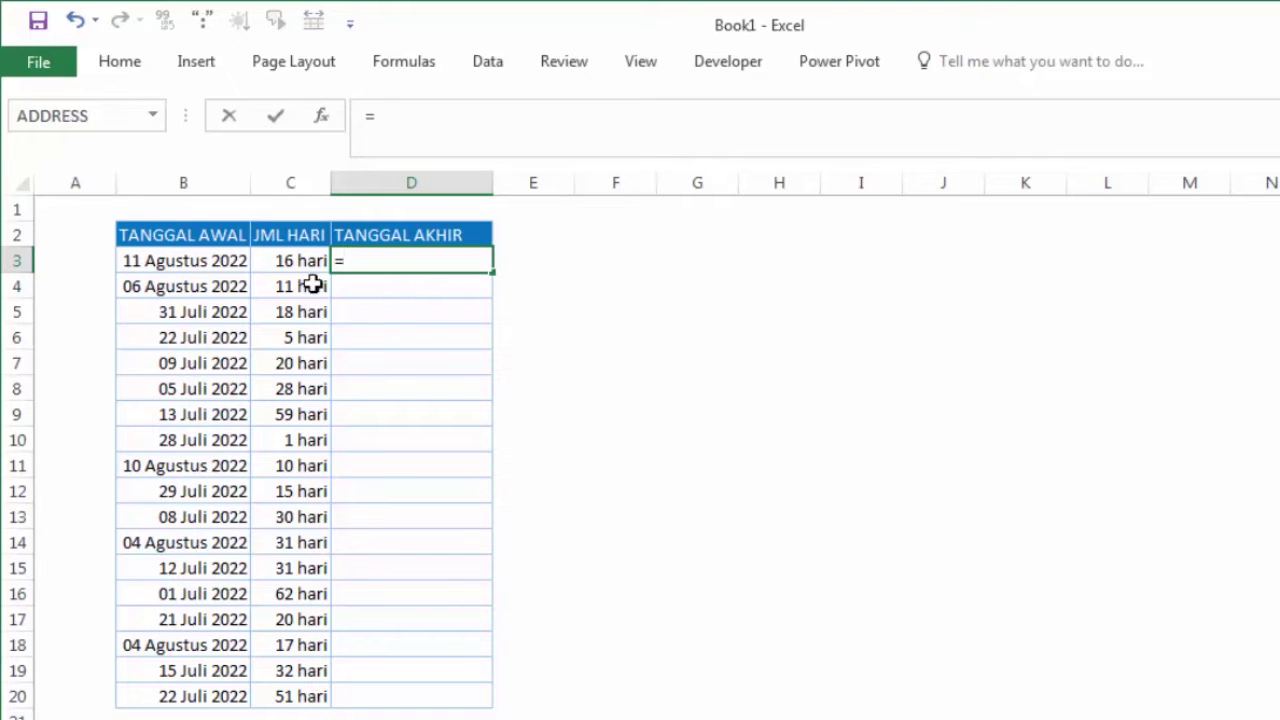
click(231, 266)
text(+)
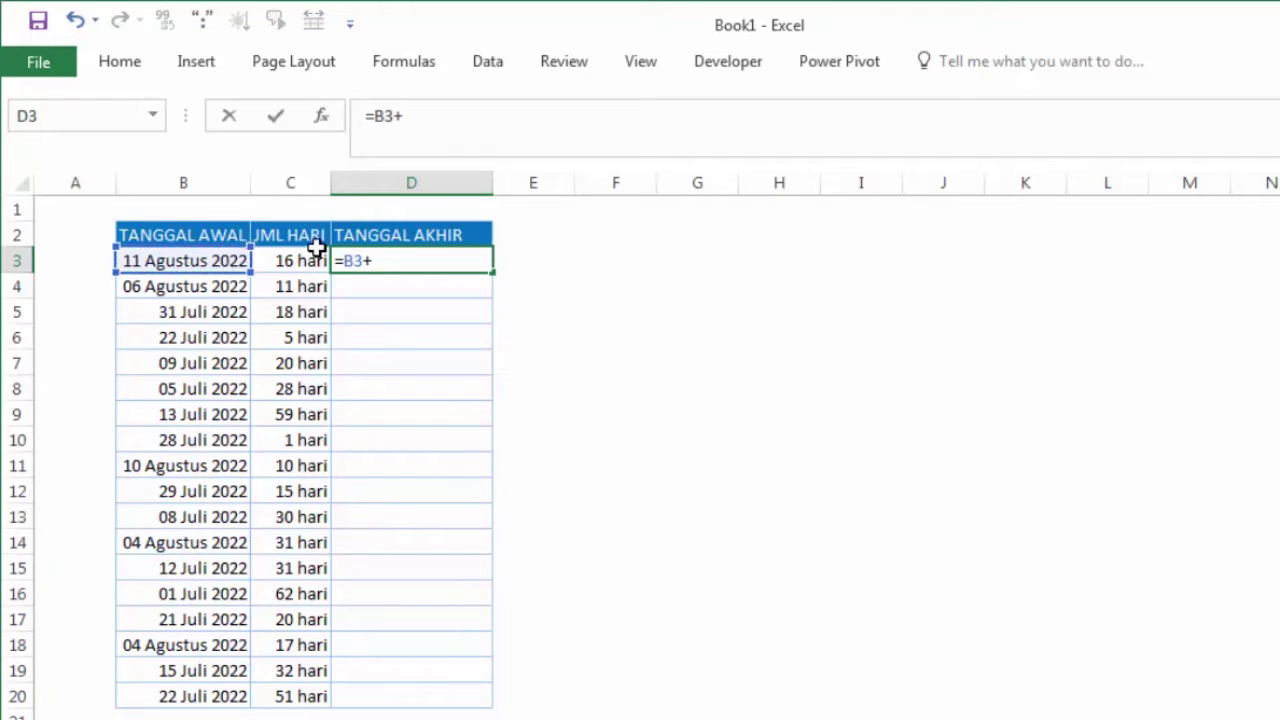
click(305, 257)
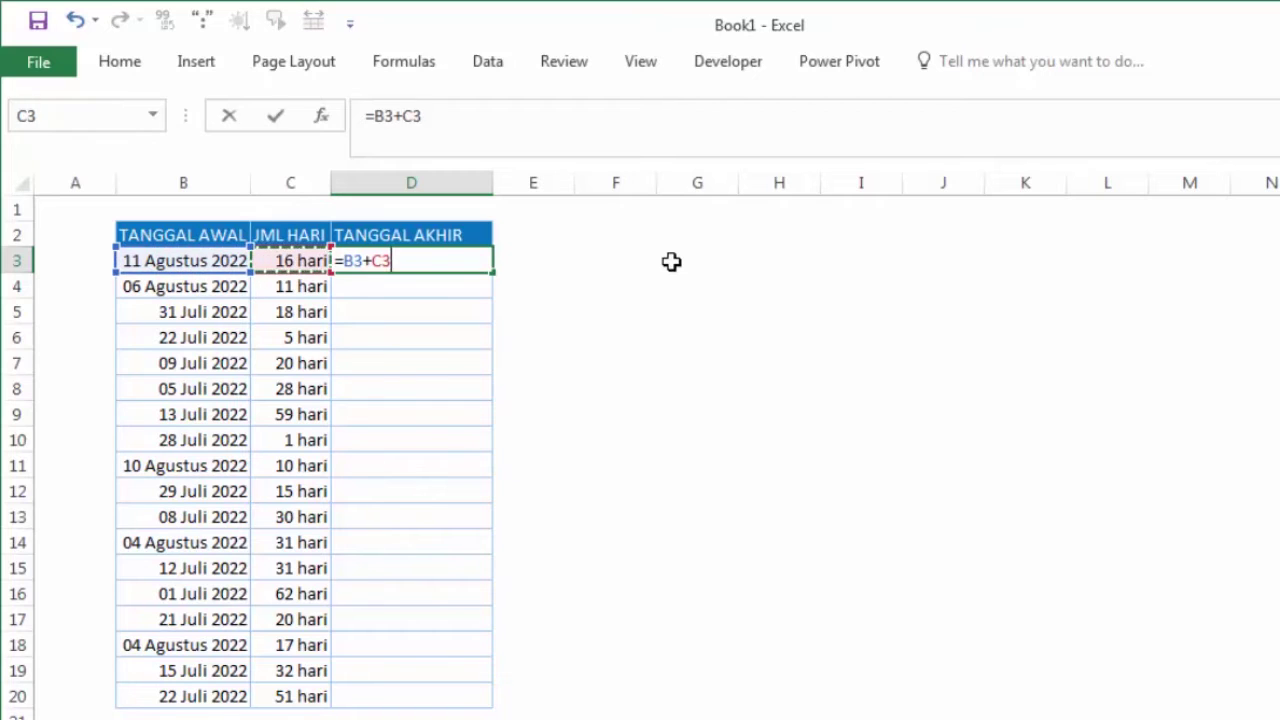
key(Return)
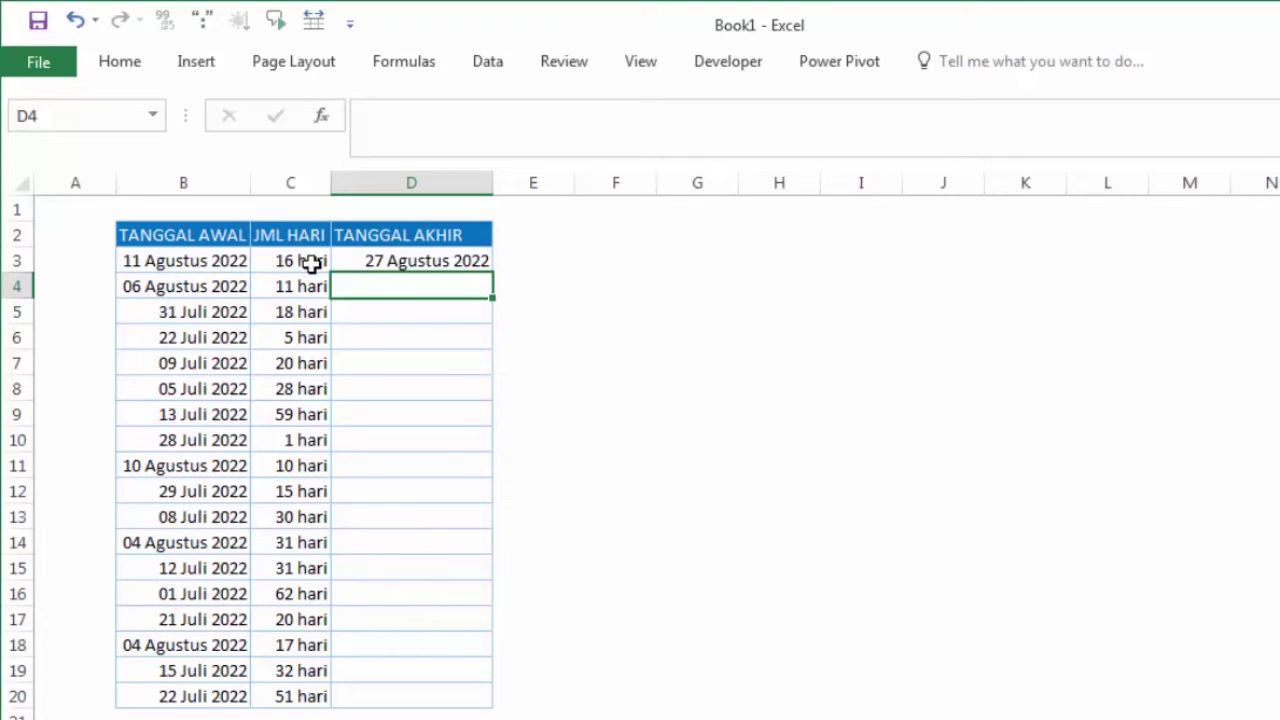
Step: Fill the end-date formula from D3 down to D20
click(478, 264)
drag(491, 271, 520, 705)
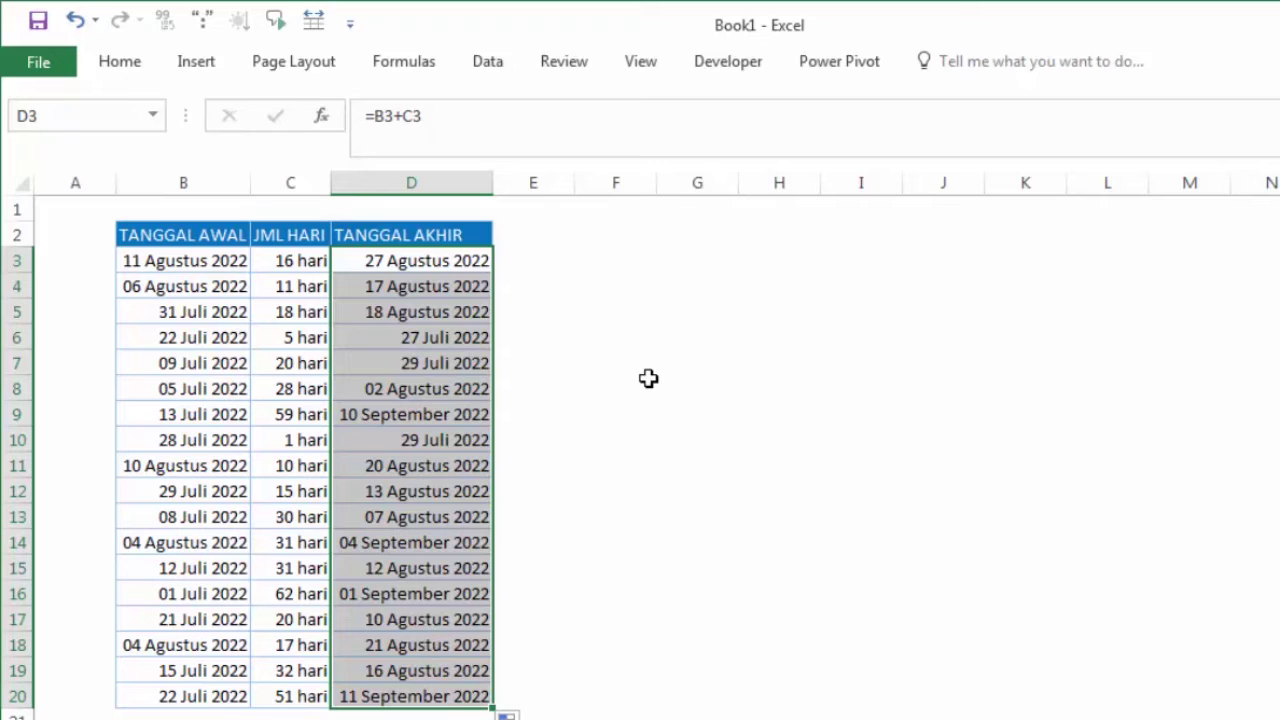
click(648, 378)
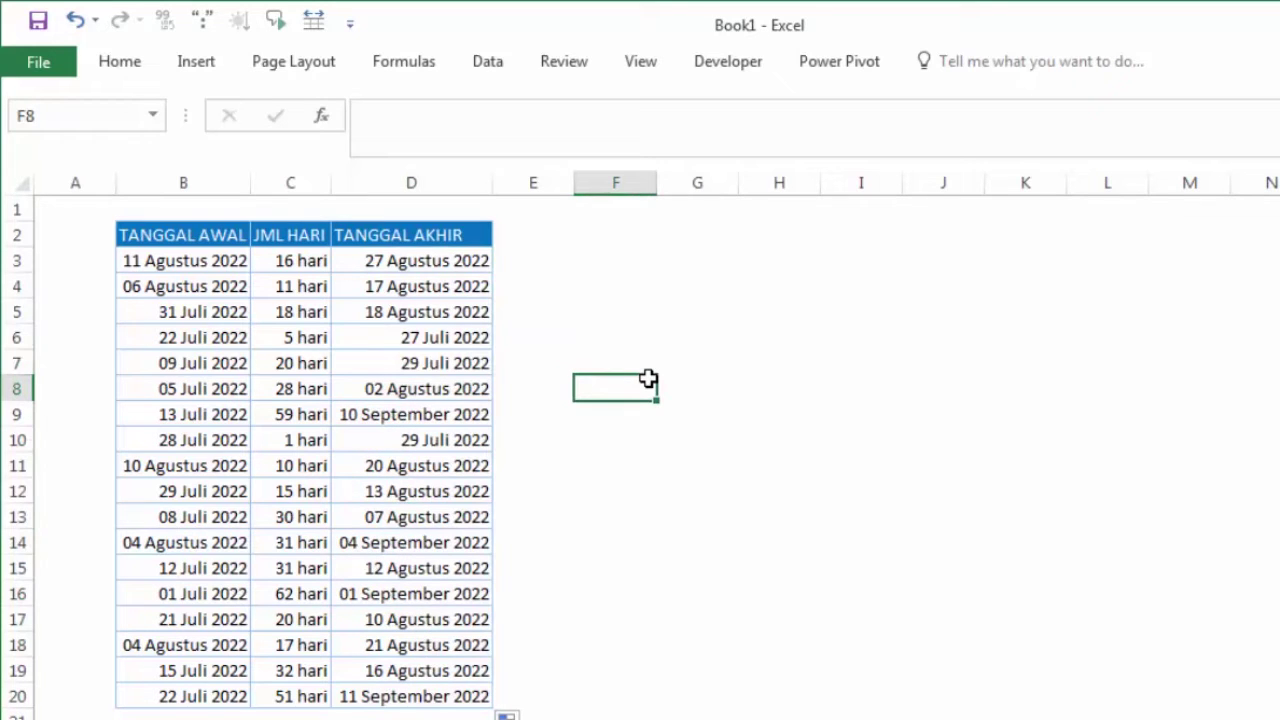
click(230, 257)
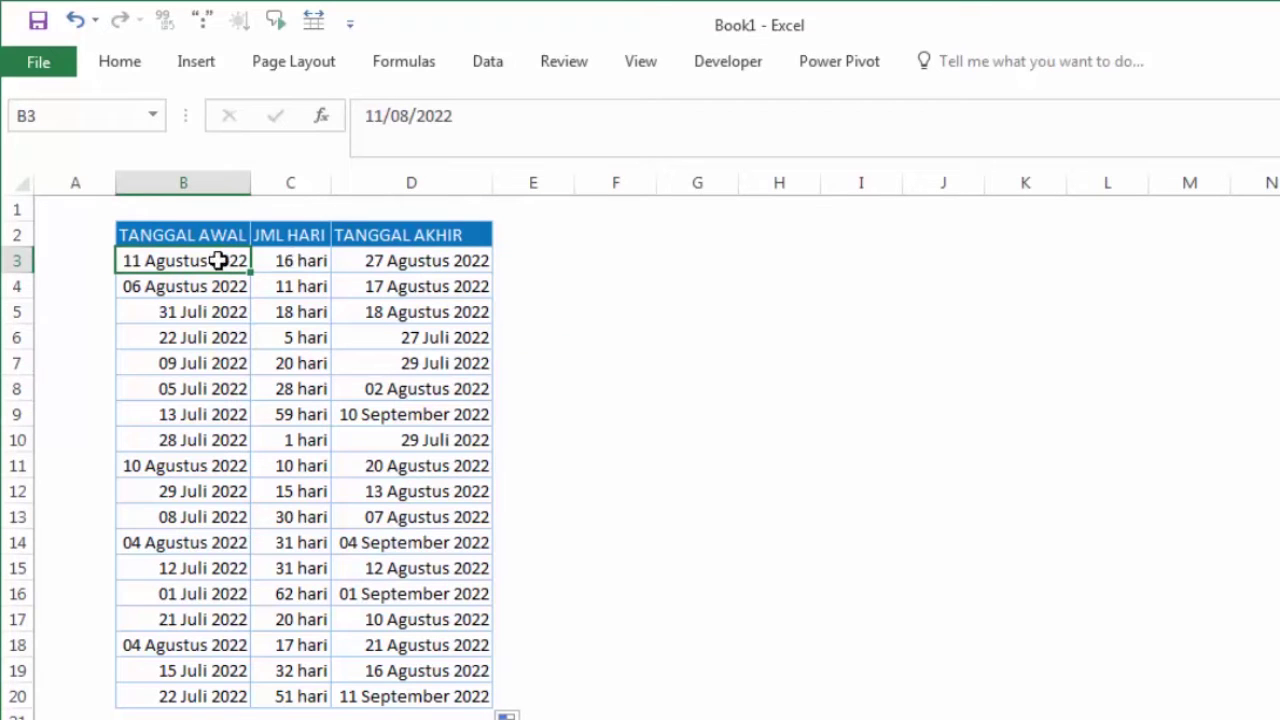
click(146, 64)
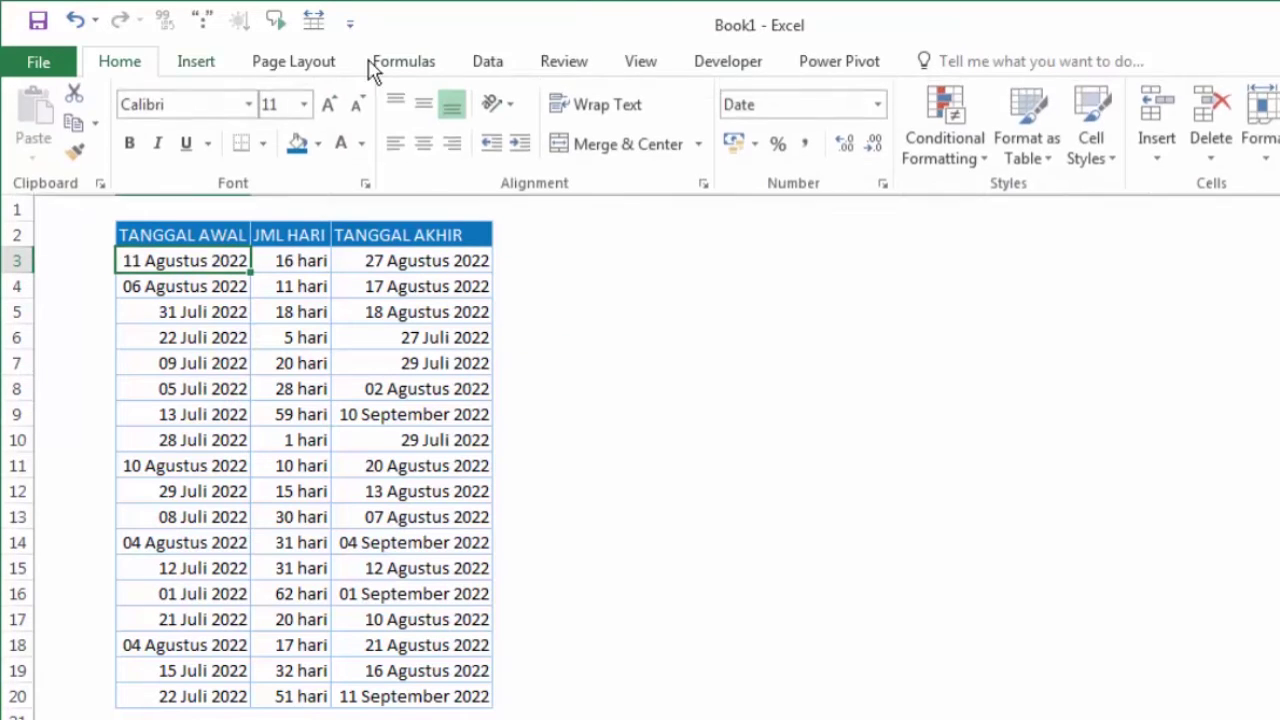
click(877, 105)
click(835, 145)
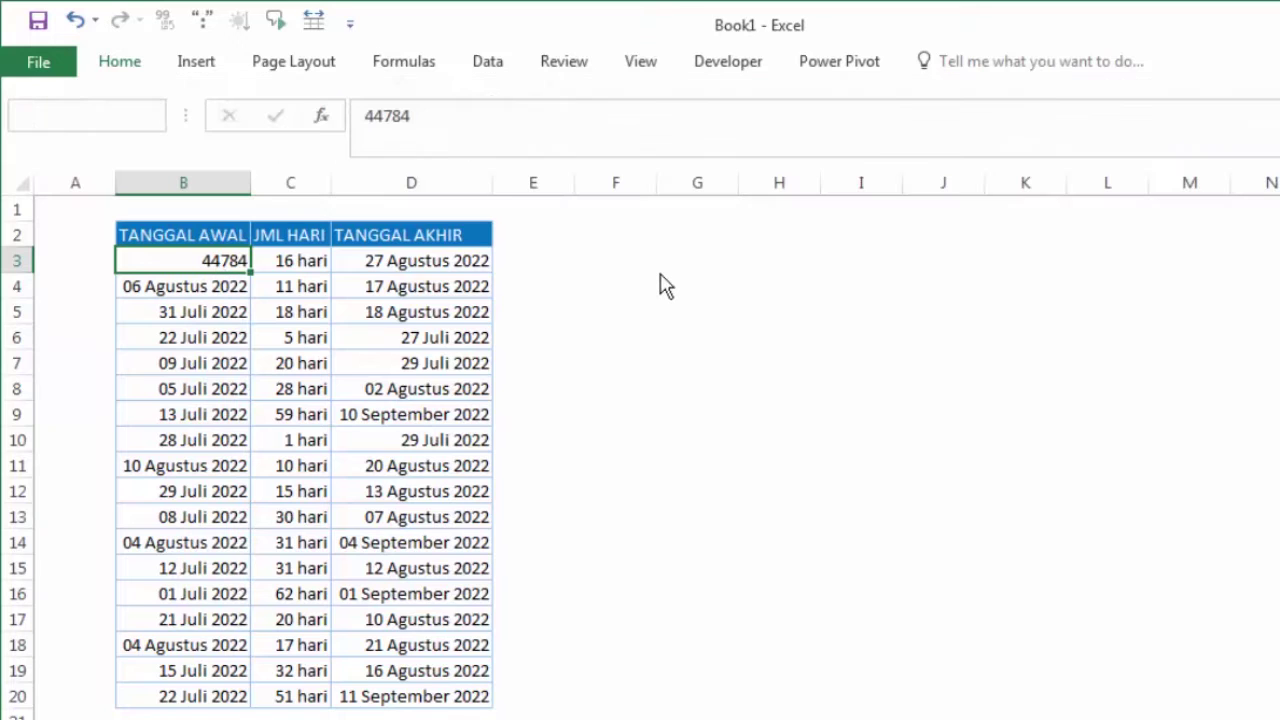
key(ctrl+z)
click(661, 280)
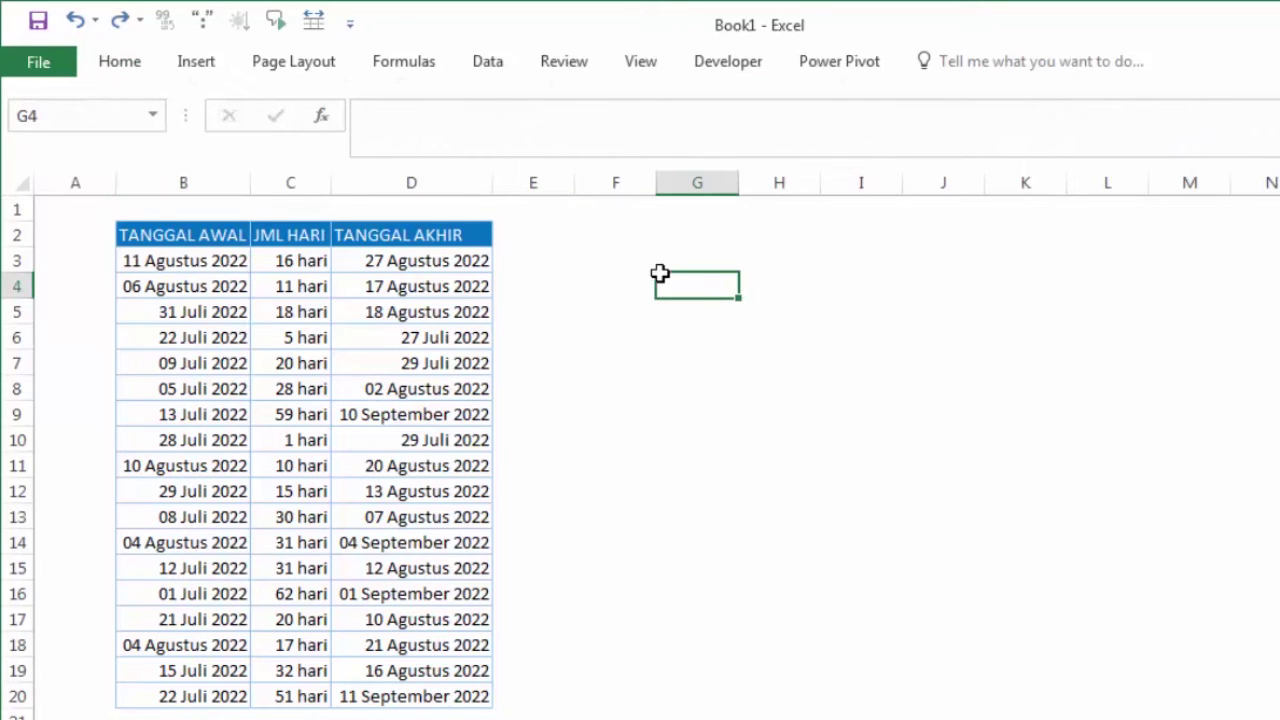
click(440, 261)
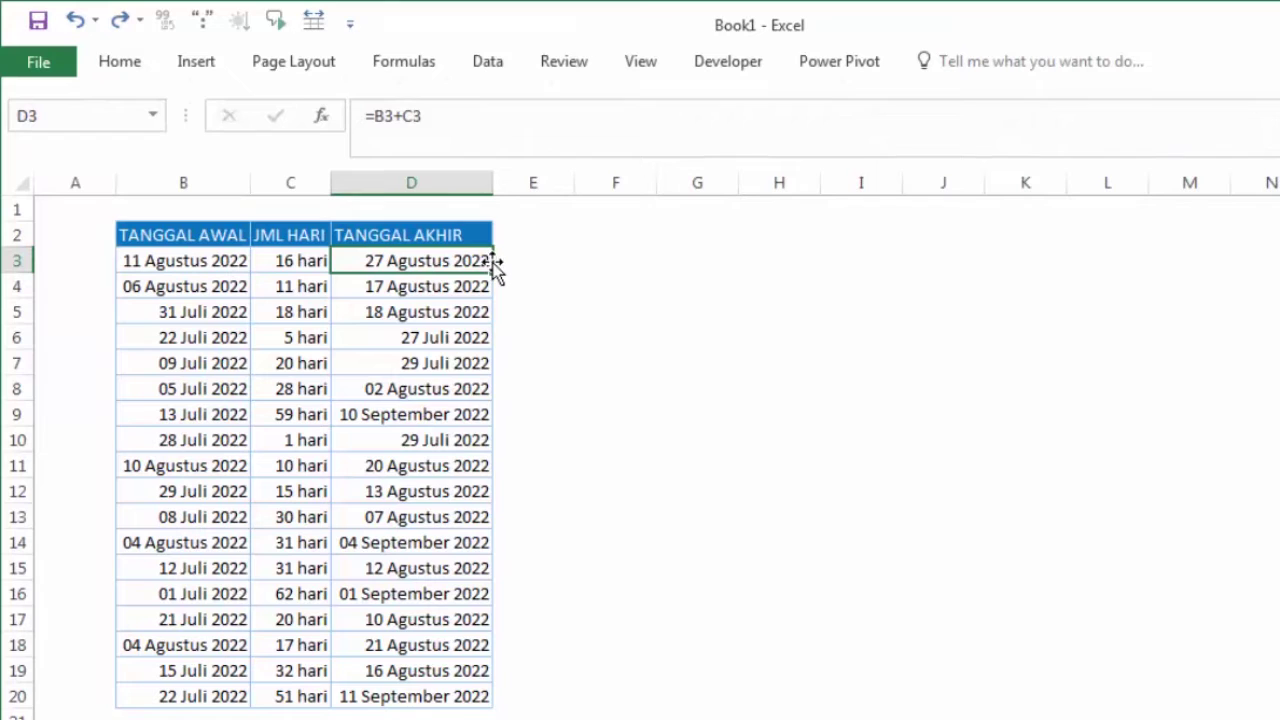
Step: Enter =D3-B3 in E3 and fill it down to E20, giving differences 16 to 51
click(296, 264)
click(555, 276)
click(564, 260)
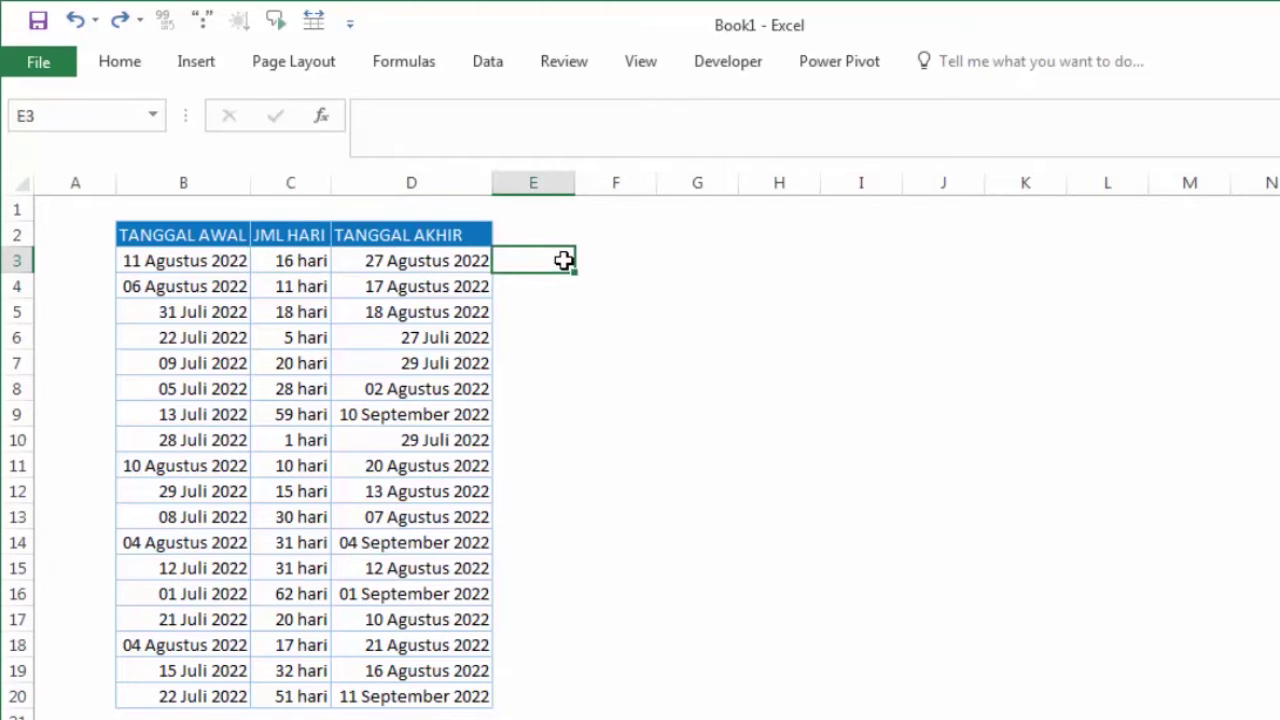
text(=)
key(Left)
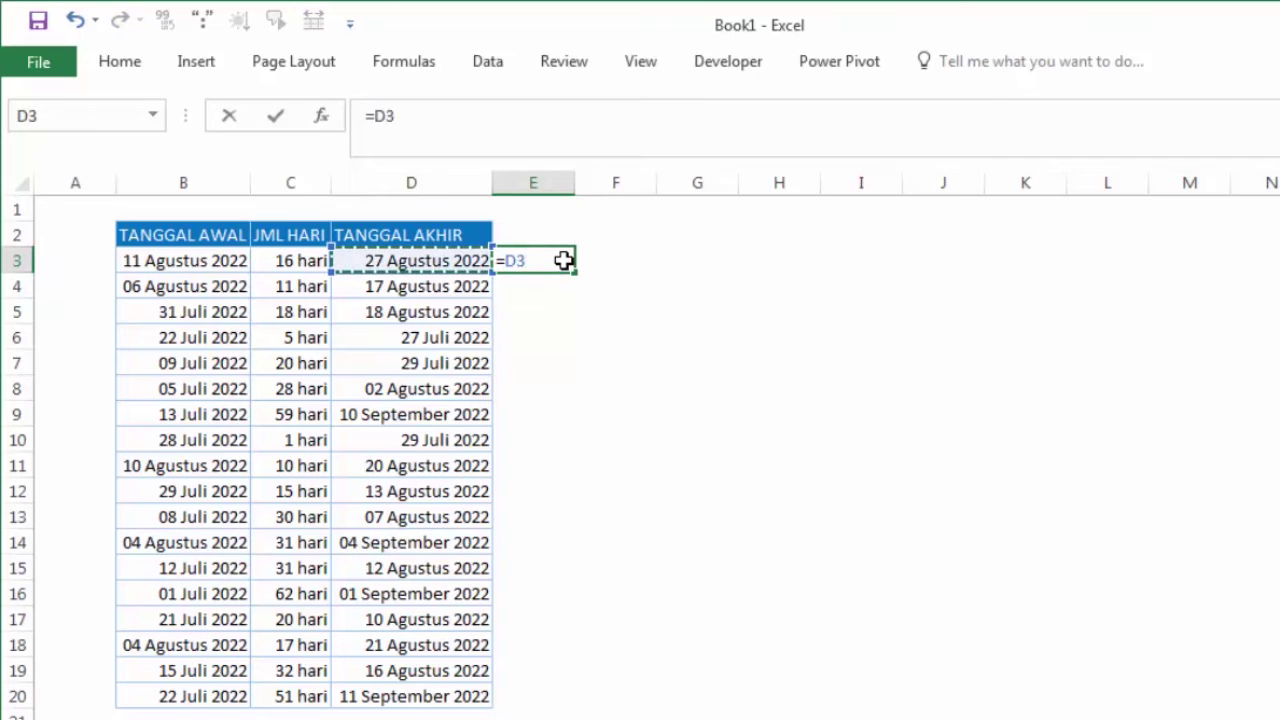
text(-)
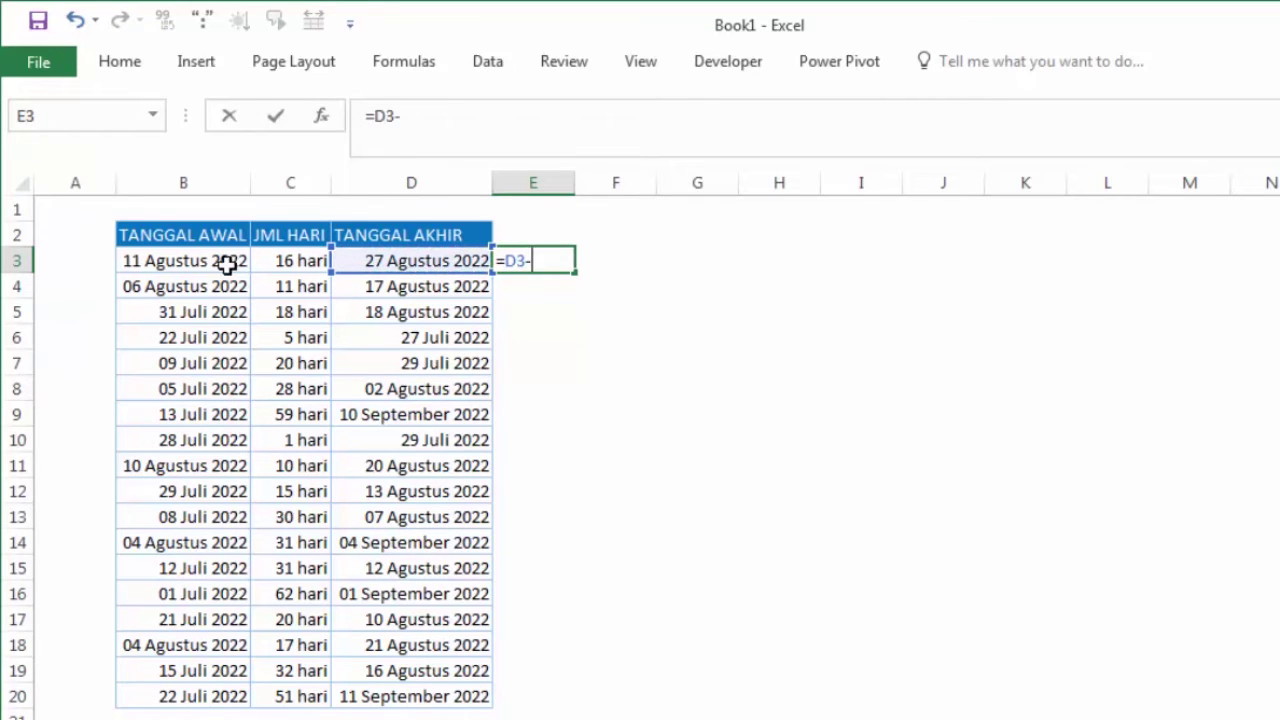
click(228, 263)
key(Return)
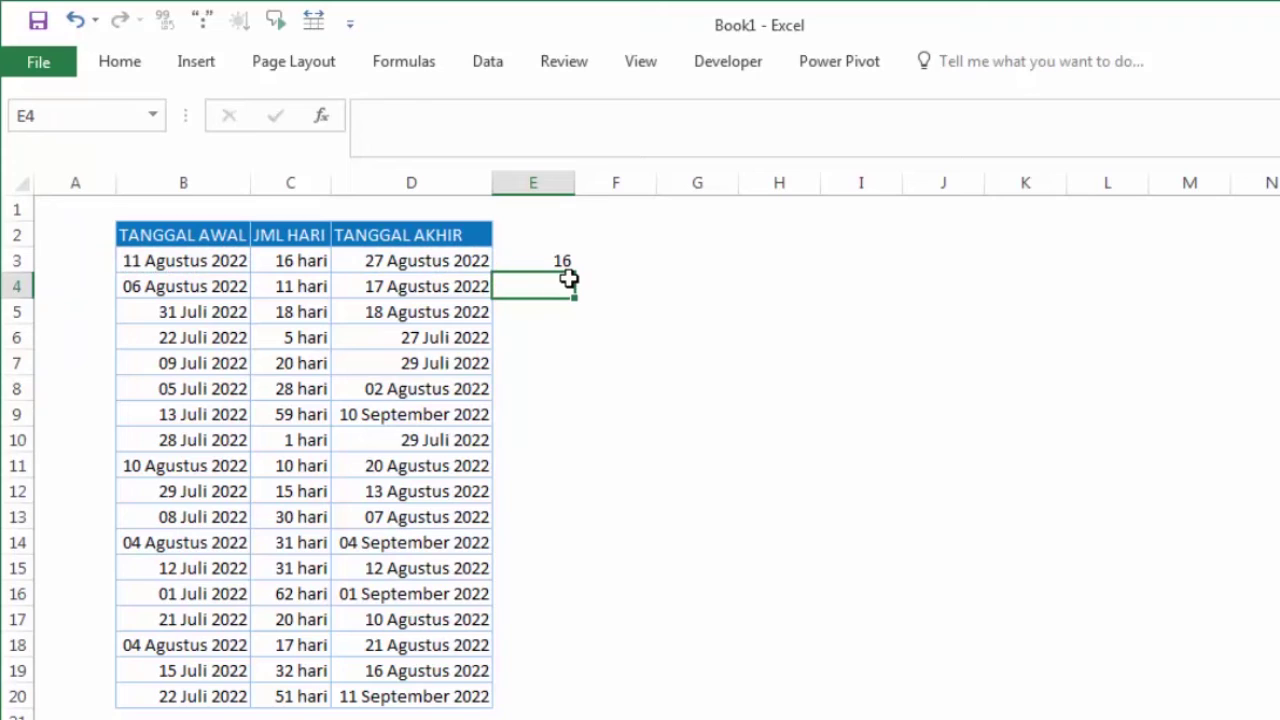
click(546, 258)
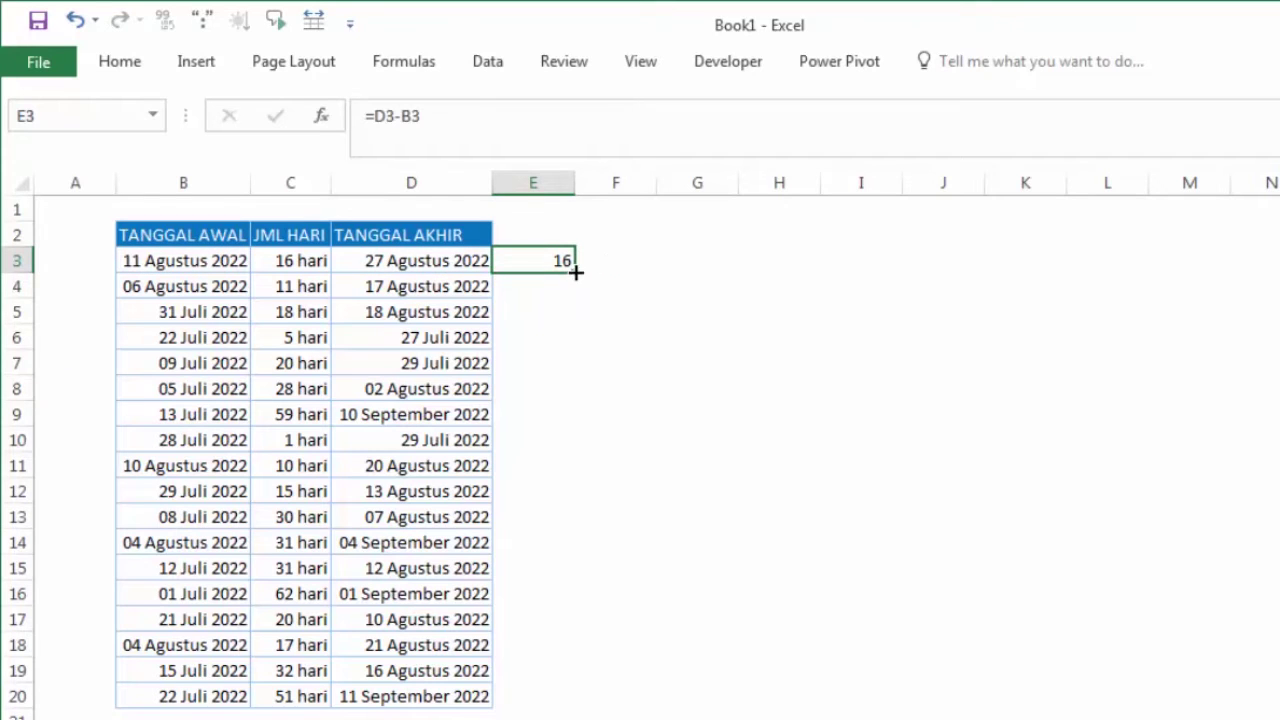
double_click(576, 271)
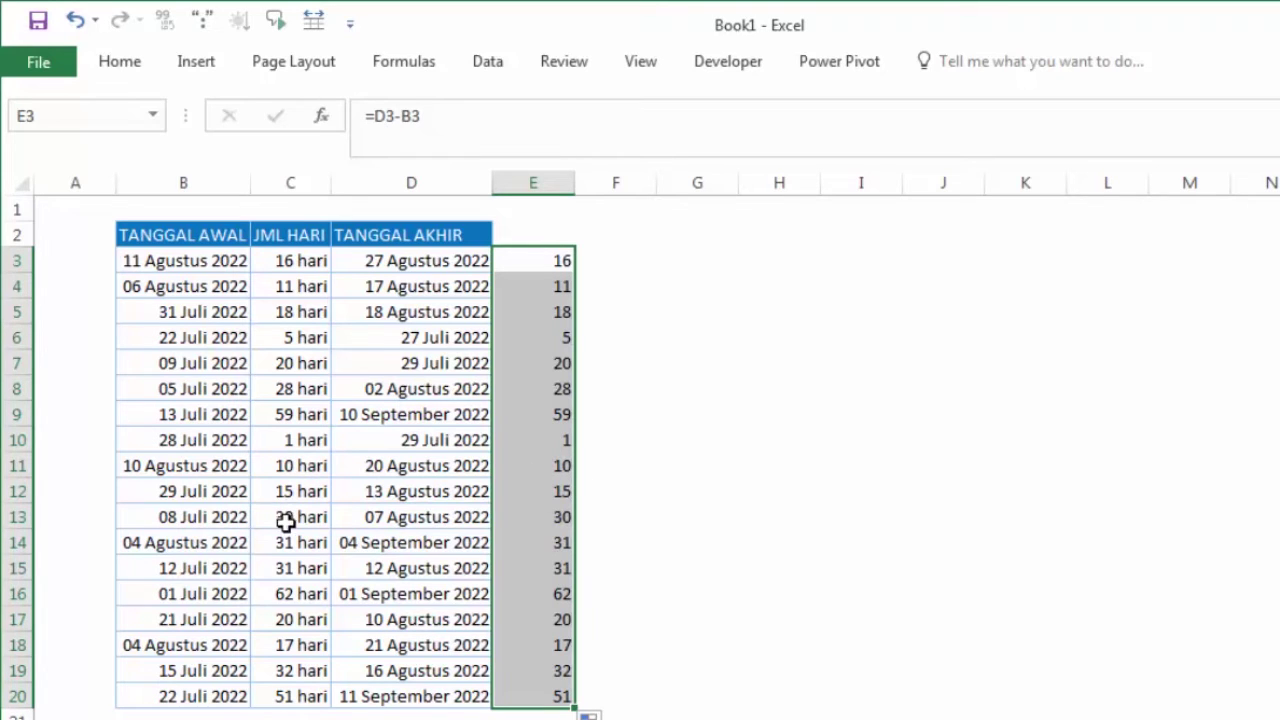
Step: Compare the day counts and start dates against the E3 difference formula
click(603, 475)
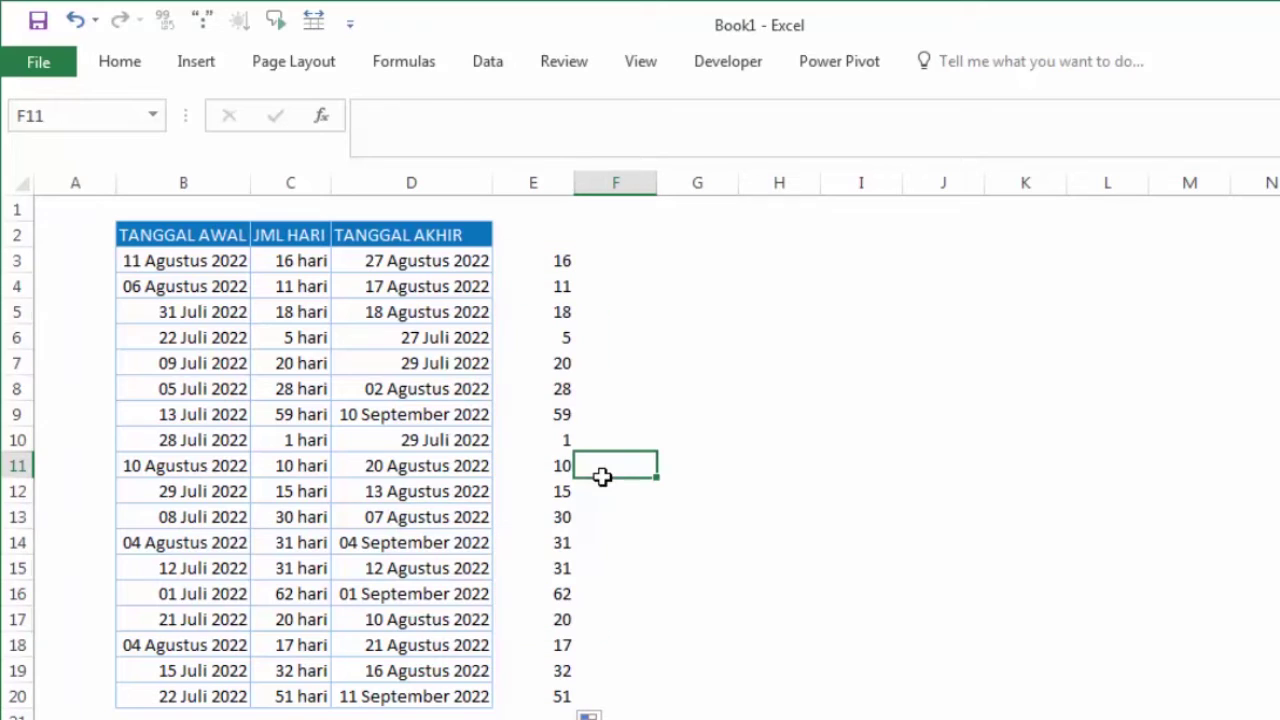
click(286, 286)
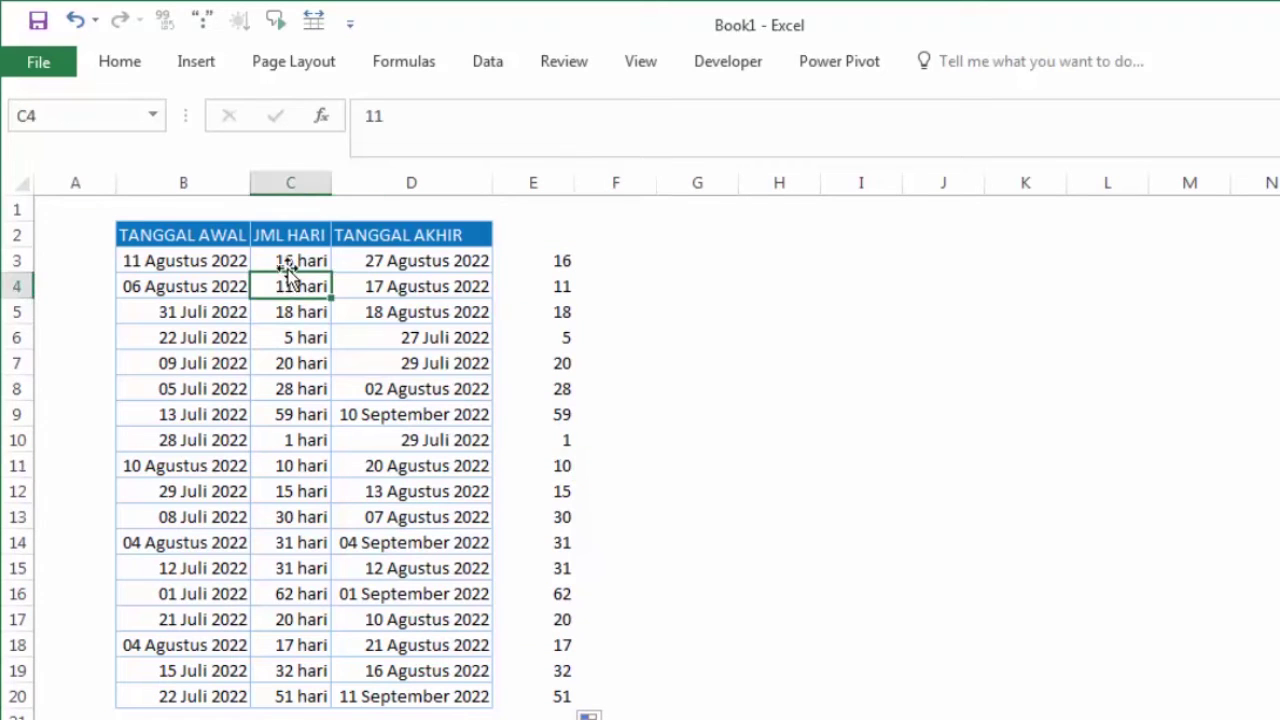
click(288, 265)
click(291, 303)
click(221, 309)
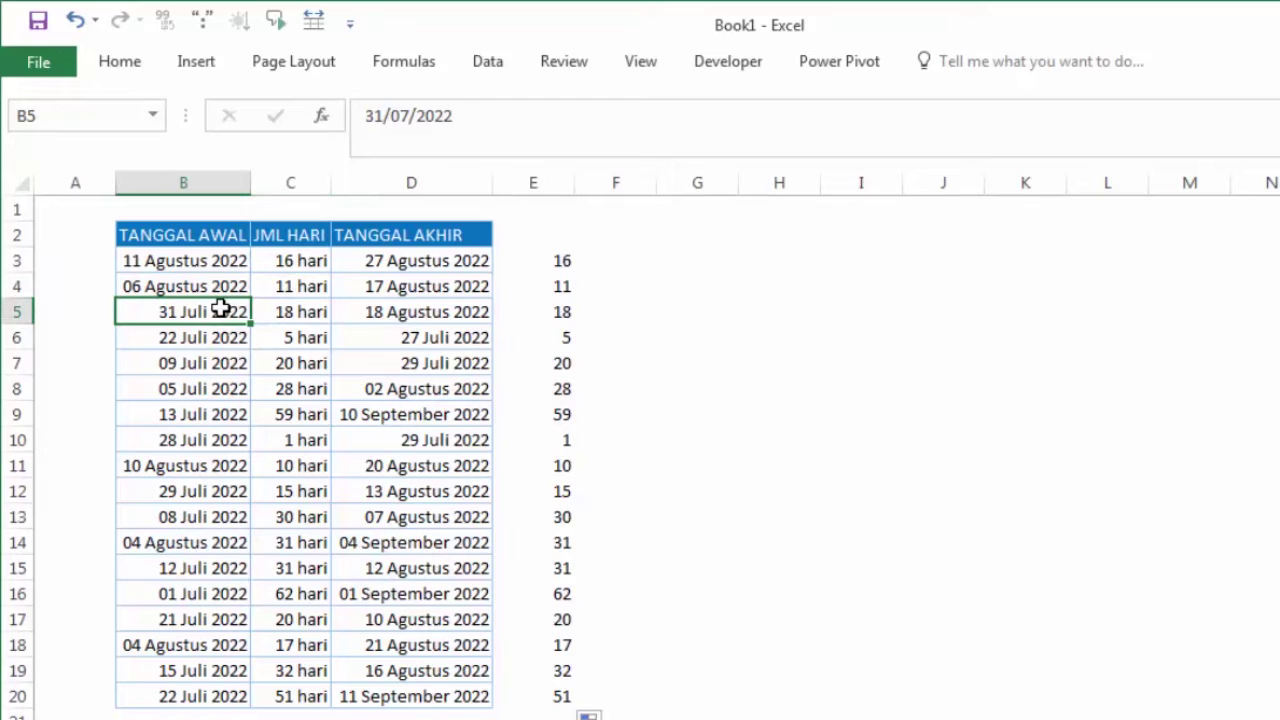
click(309, 265)
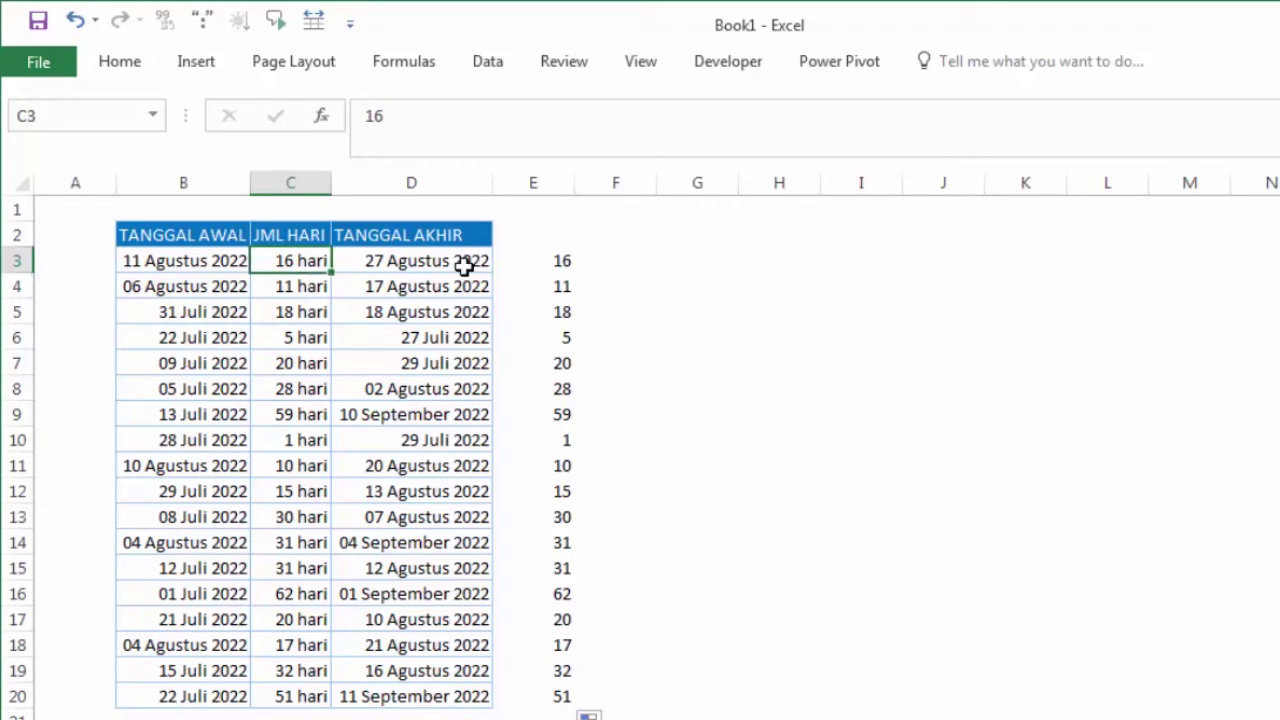
click(547, 265)
click(266, 266)
Step: Enter '16 hari' in F3, then delete it again
click(770, 275)
key(Up)
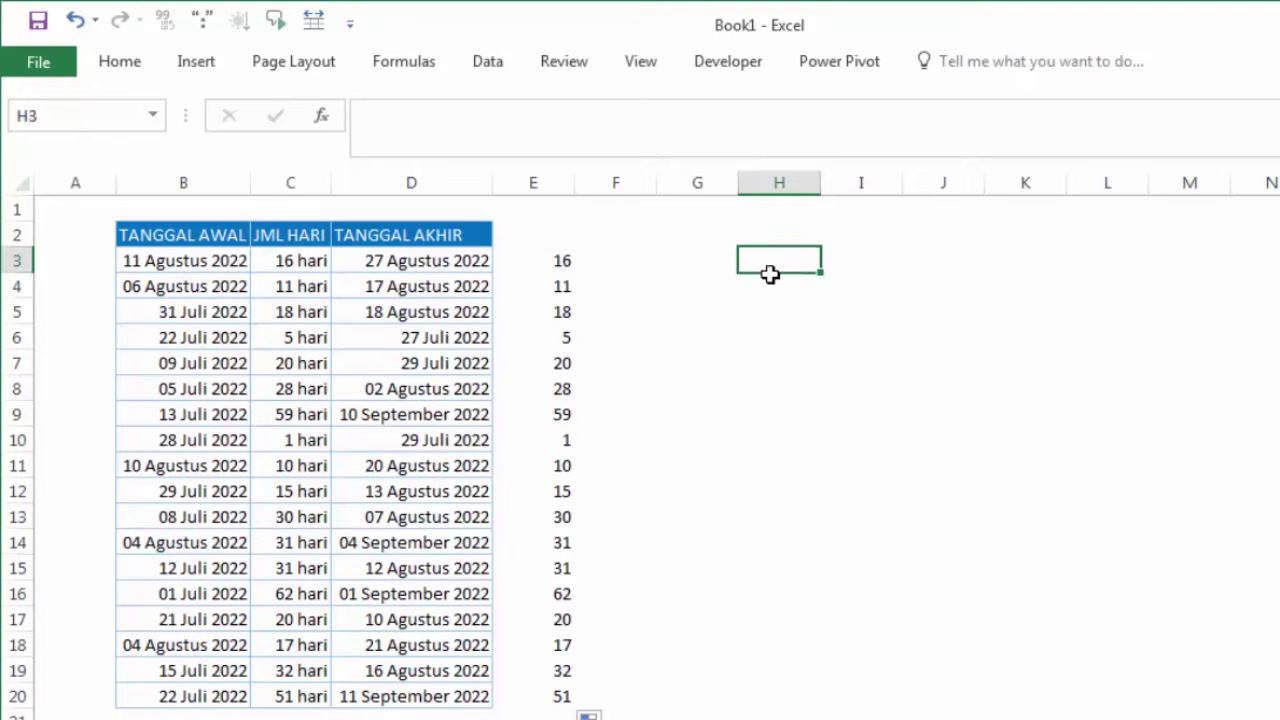
key(Left)
key(Left)
key(Right)
key(Left)
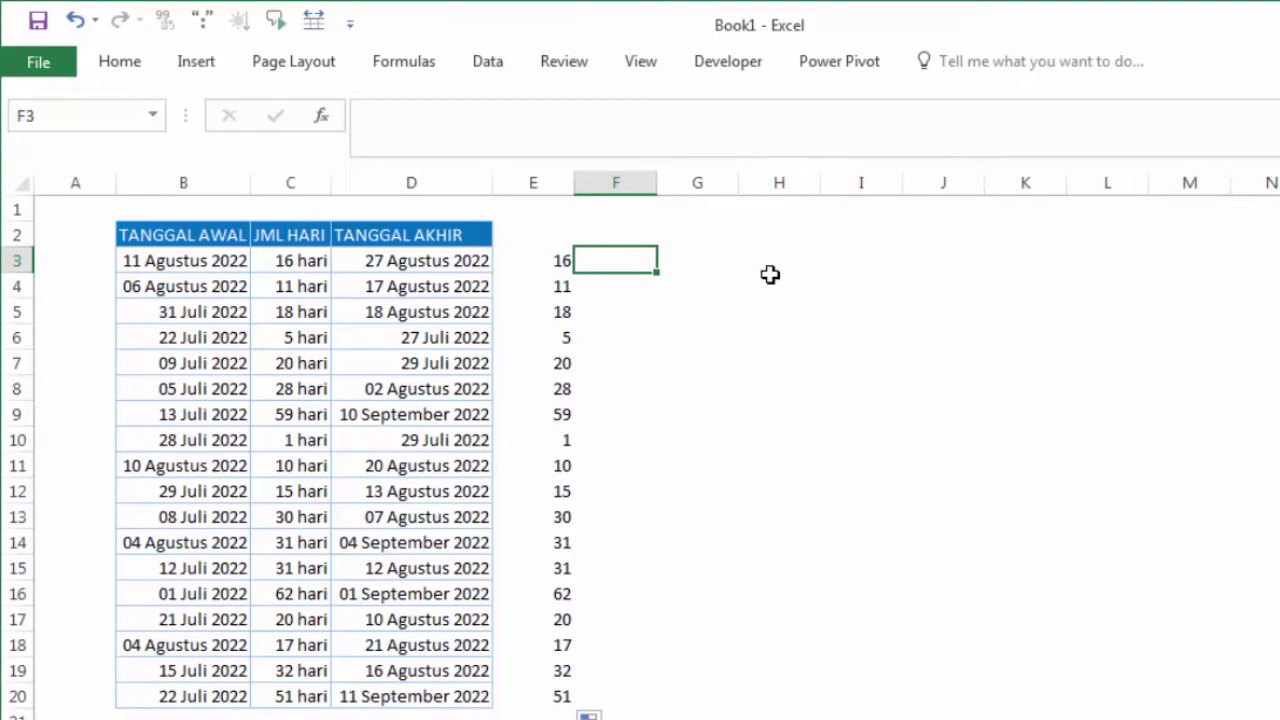
text(16 h)
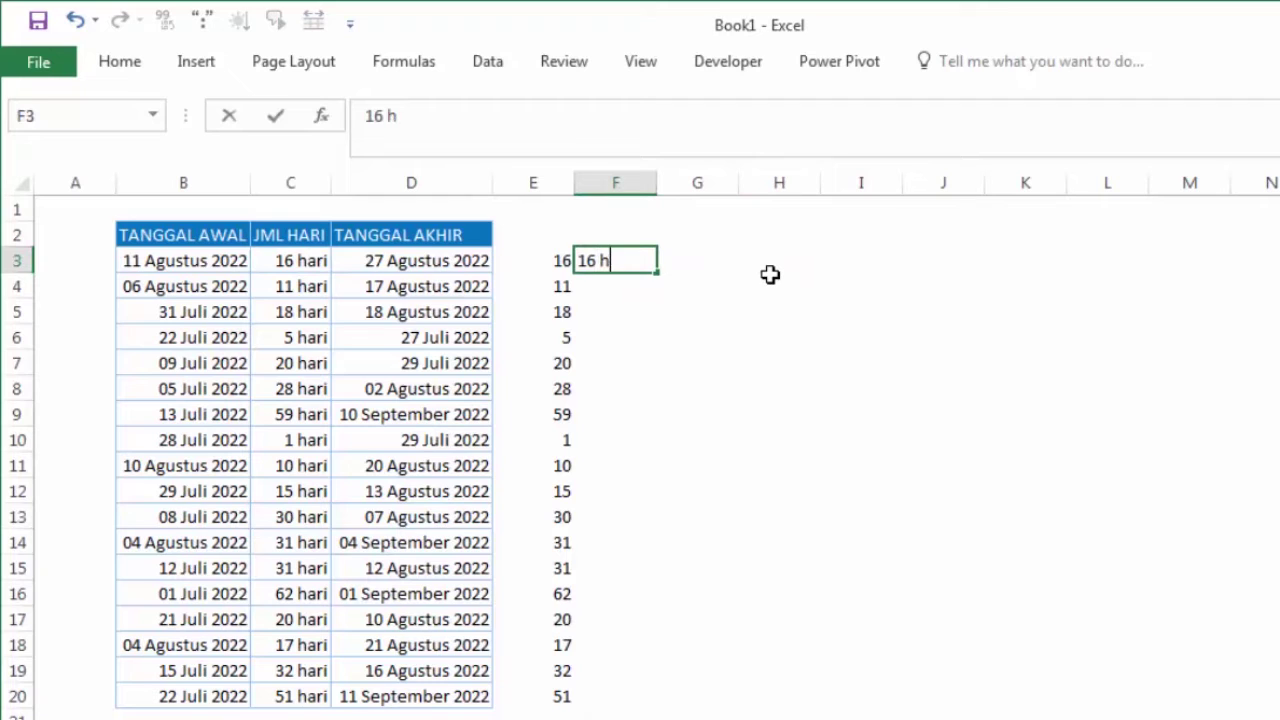
text(ari)
key(Return)
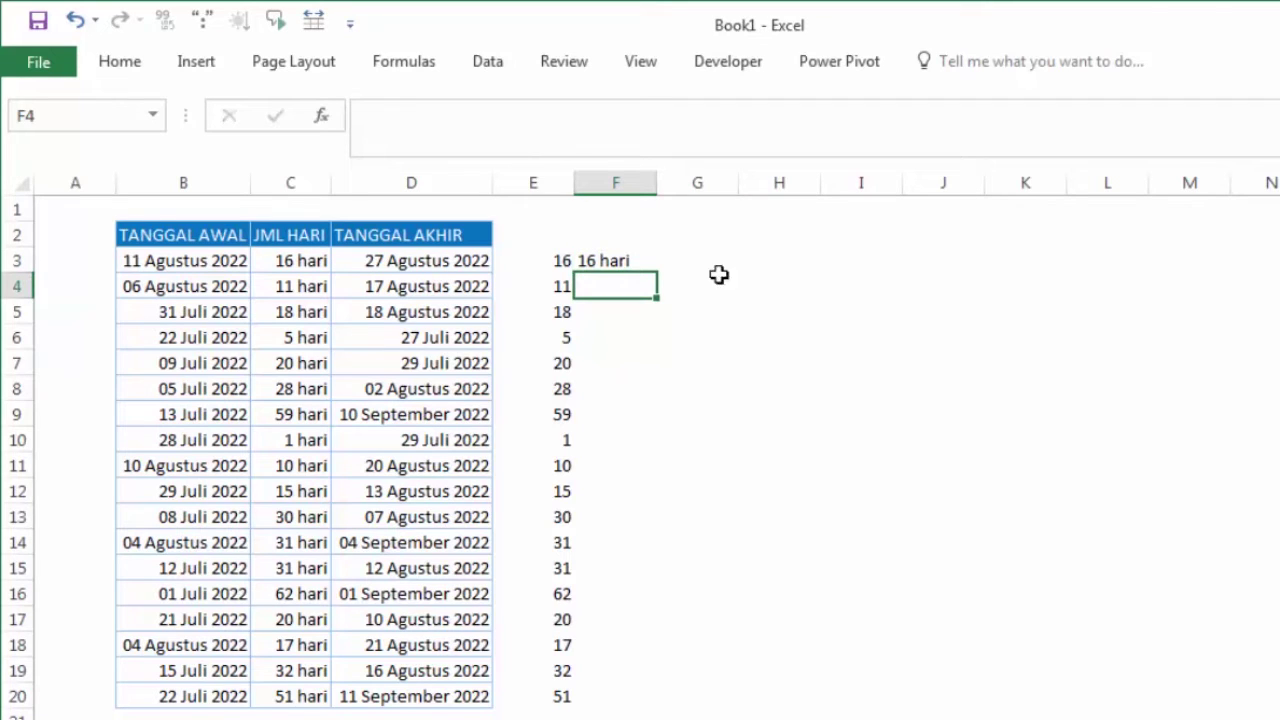
click(605, 256)
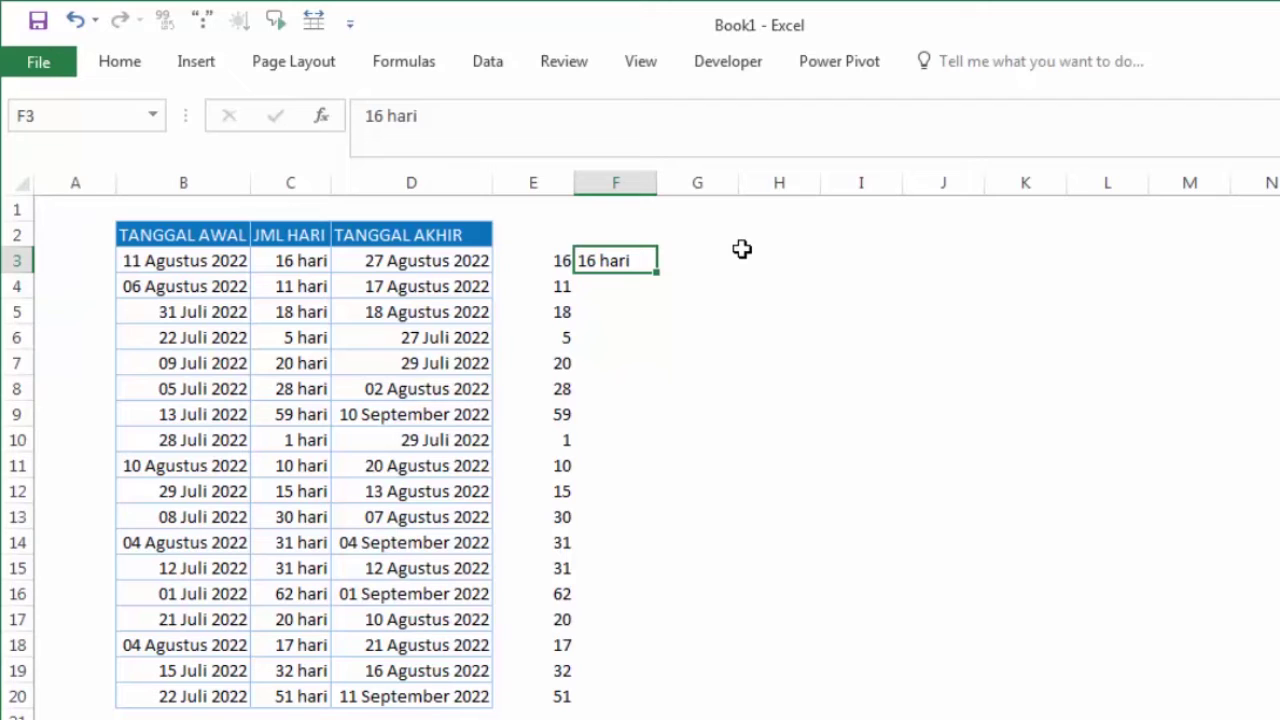
key(Delete)
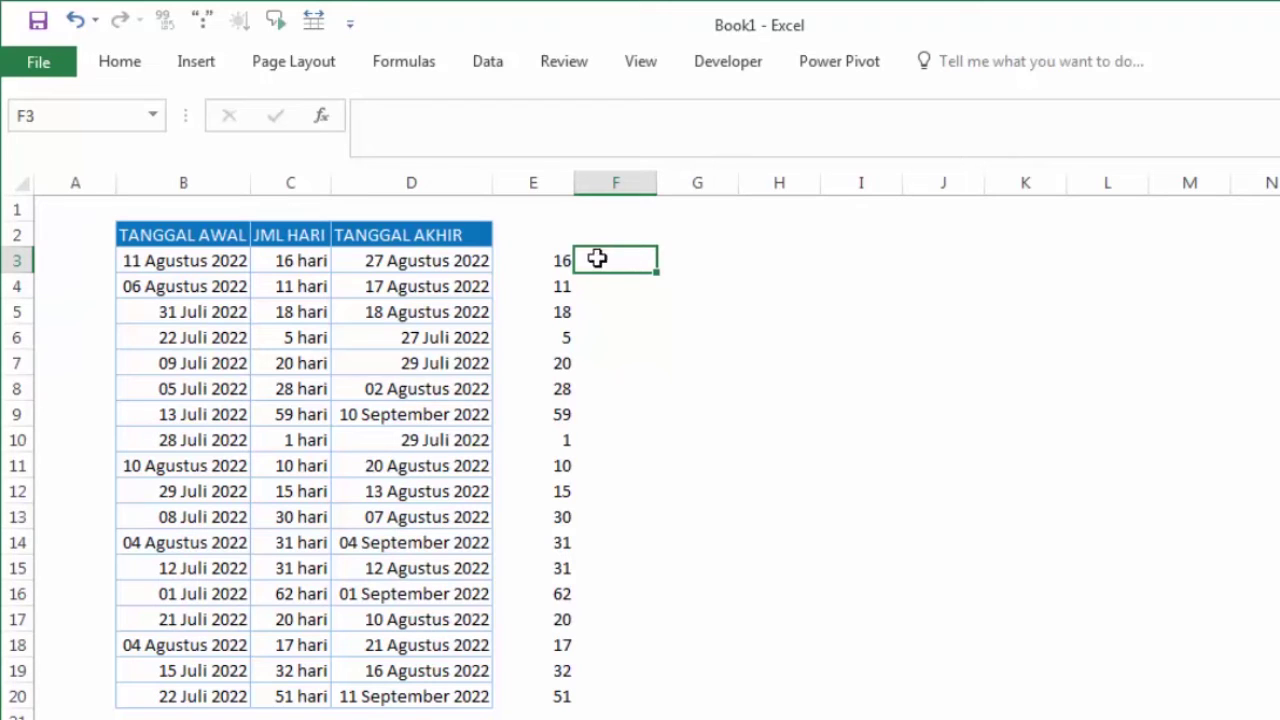
Step: Delete the helper day differences in E3:E20
click(557, 258)
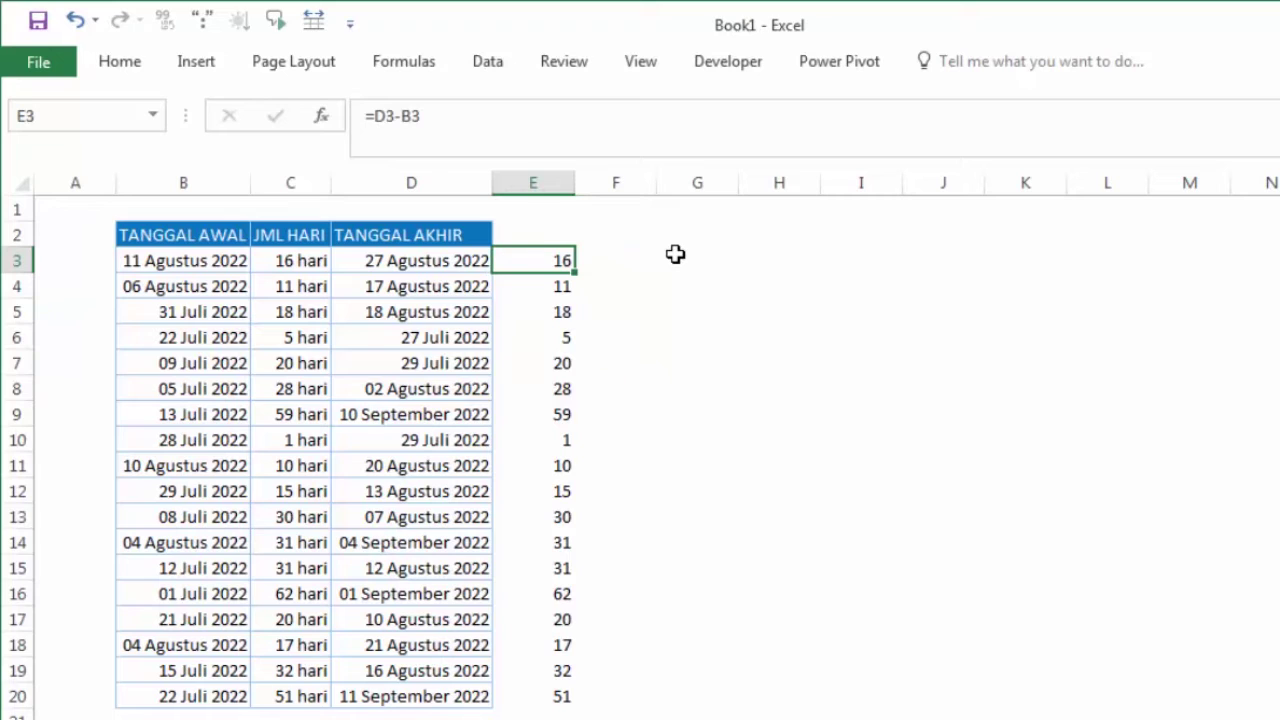
key(ctrl+Down)
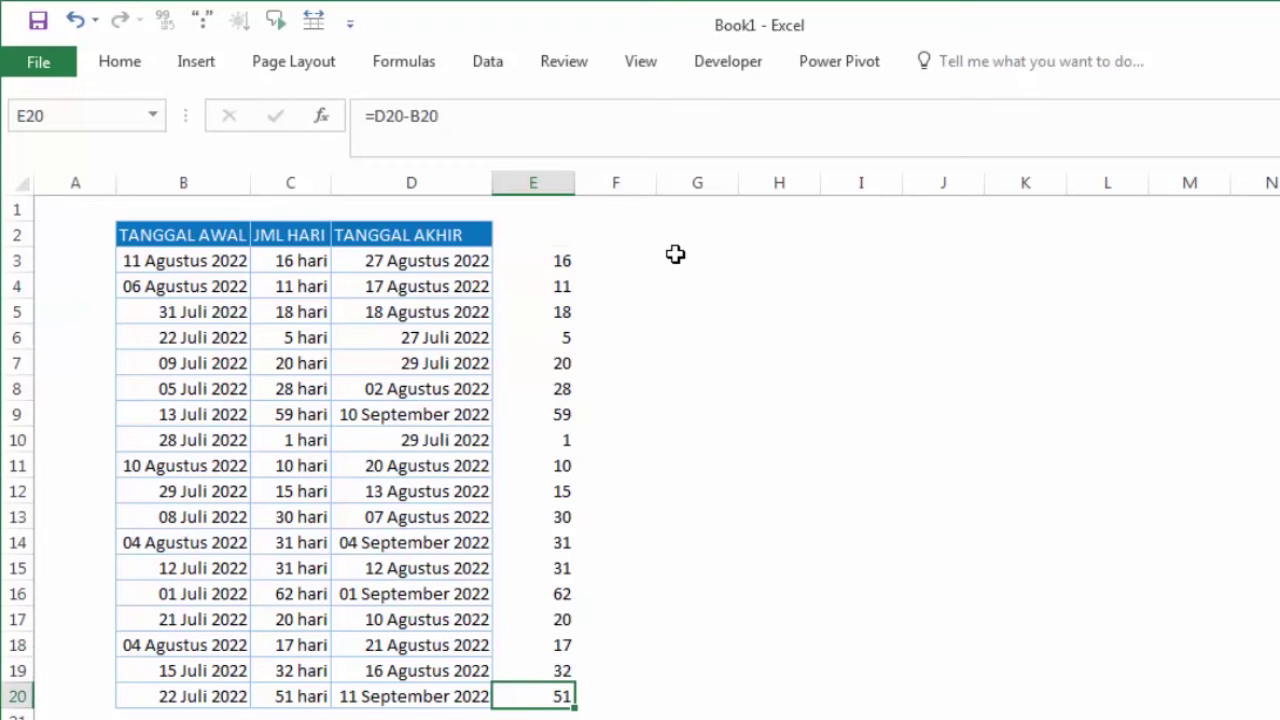
key(ctrl+shift+Up)
key(Delete)
key(Up)
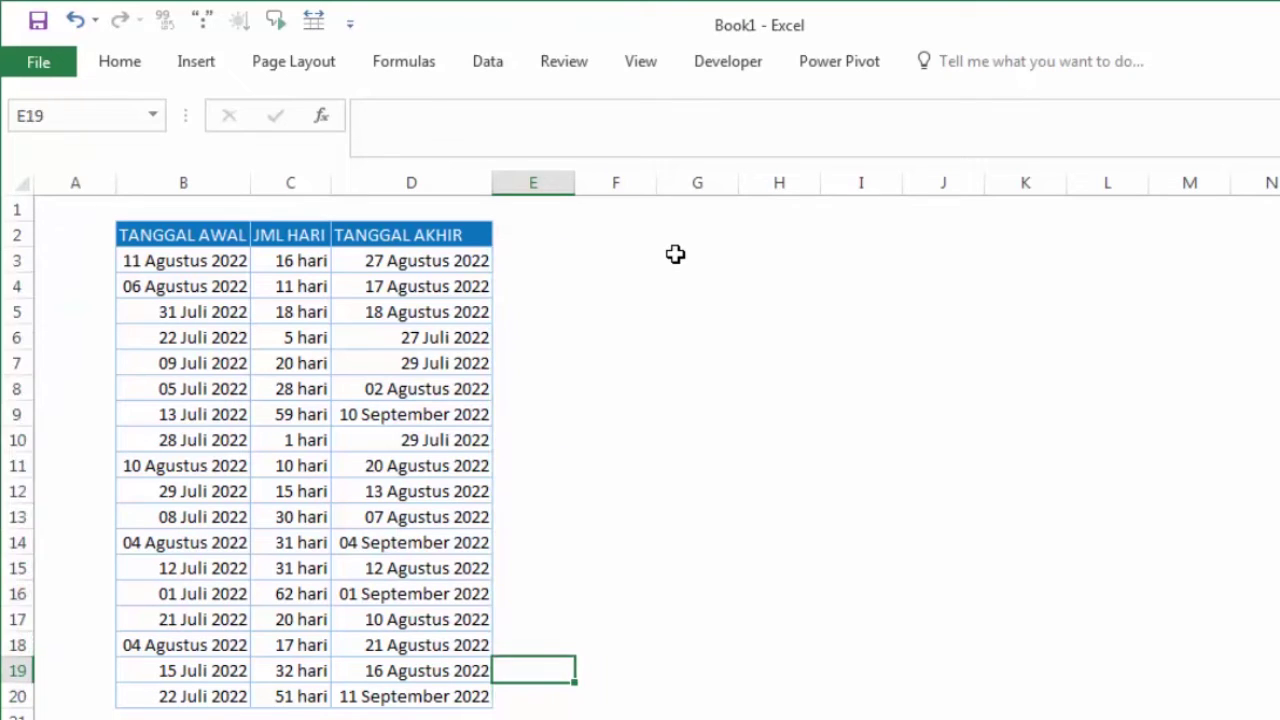
key(Up)
click(284, 259)
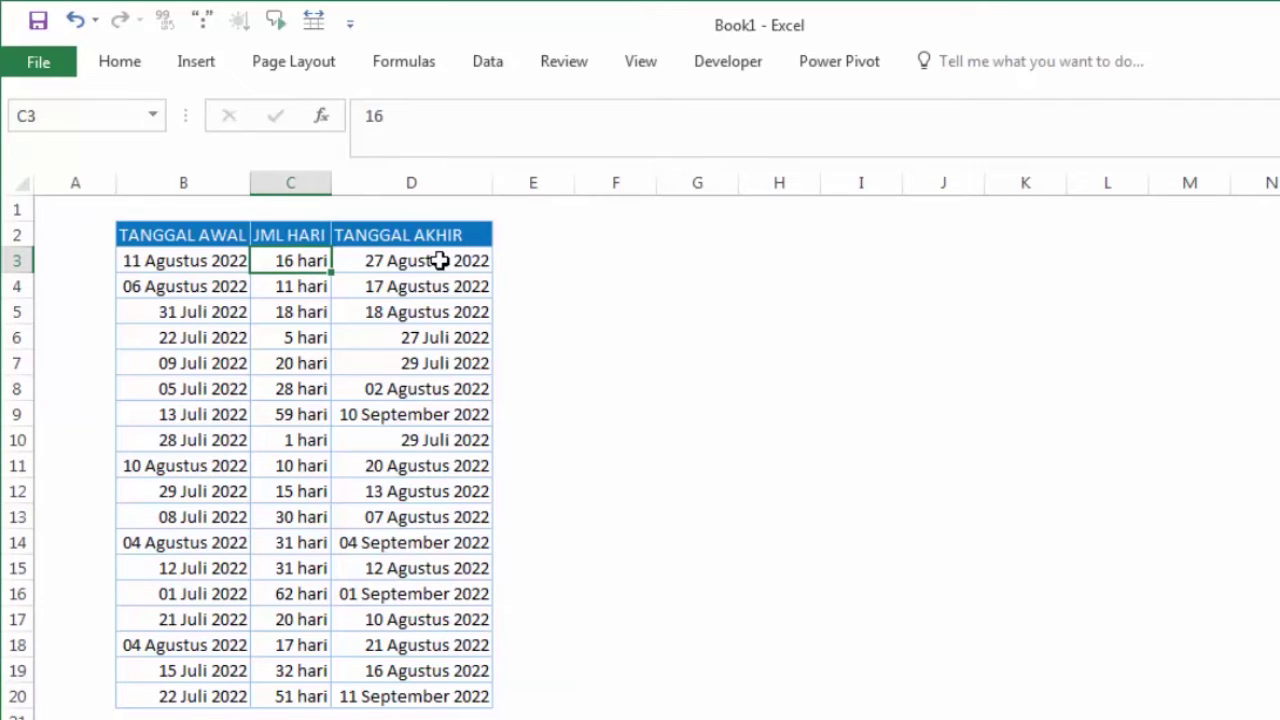
click(597, 238)
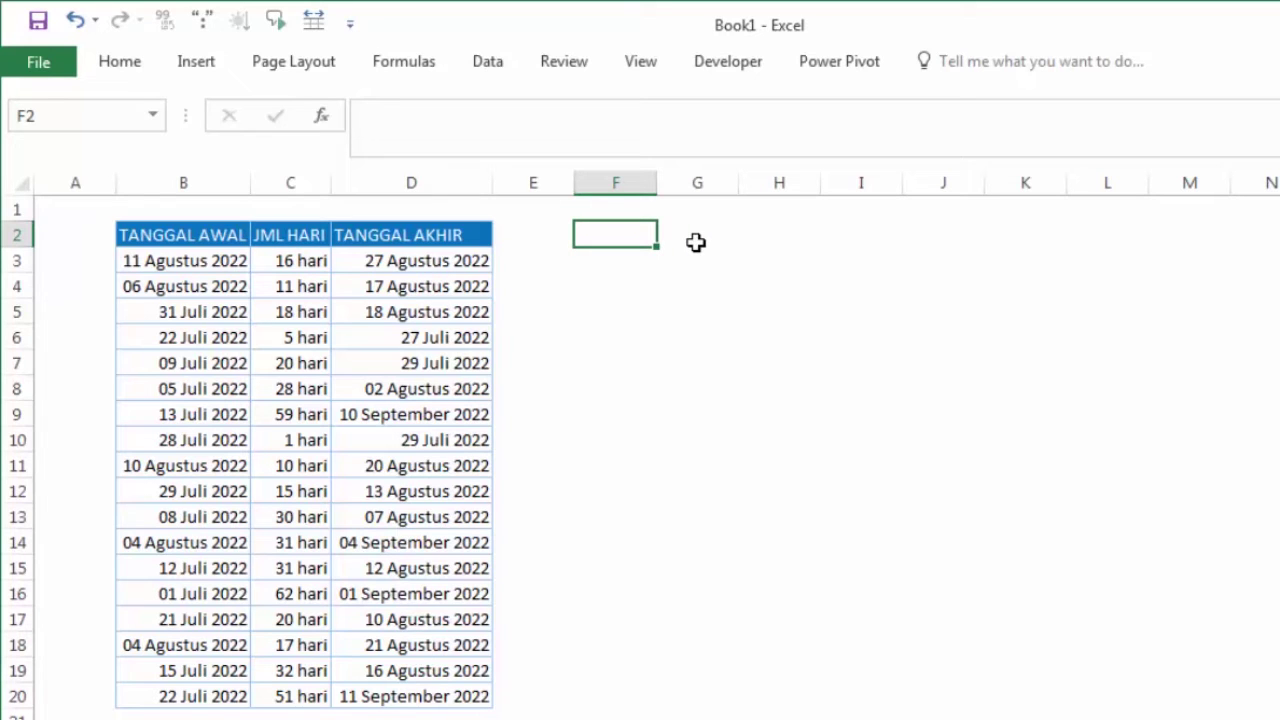
Step: Enter the headers Jam, Meni and Detik in F2, G2 and H2
text(Jam)
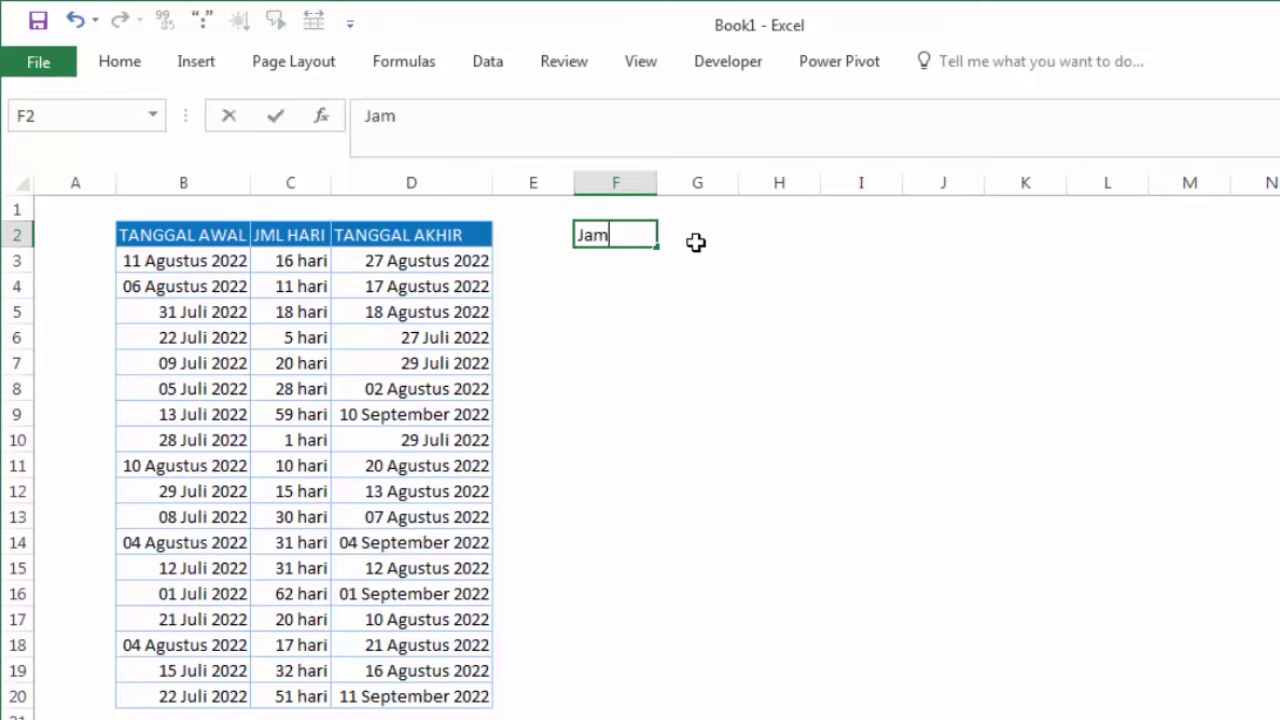
click(696, 242)
text(M)
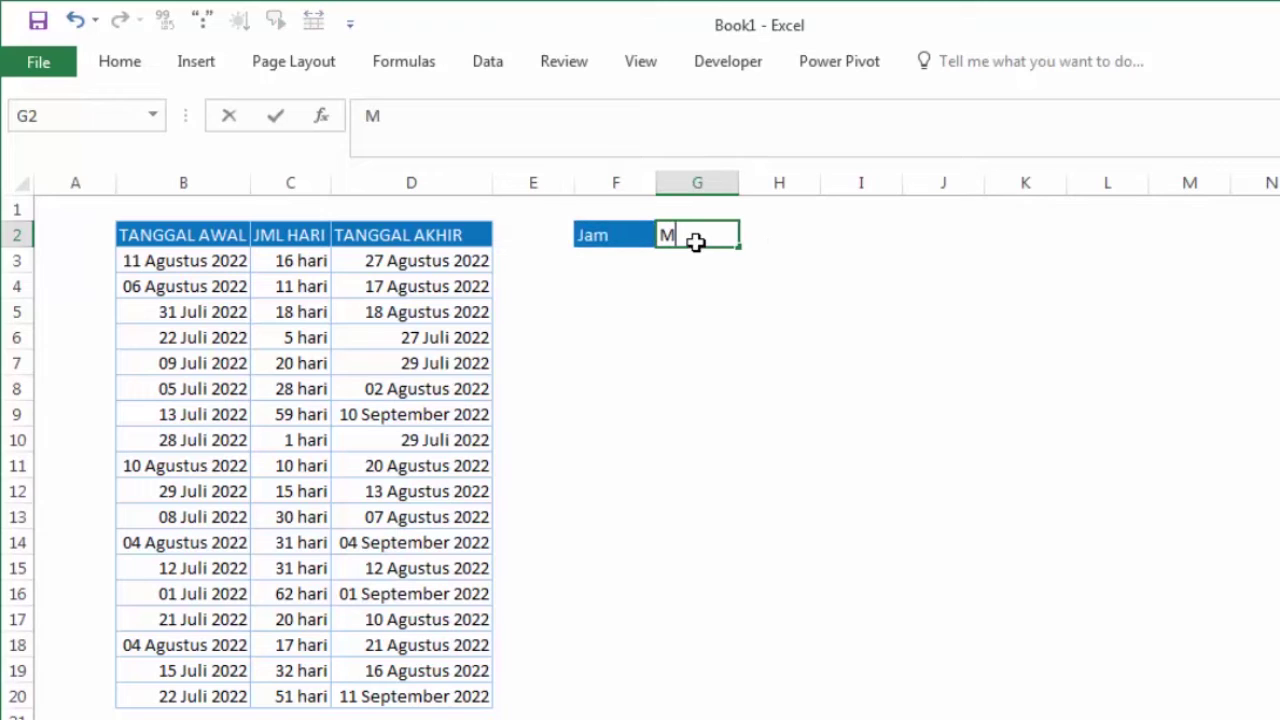
text(eni)
key(Tab)
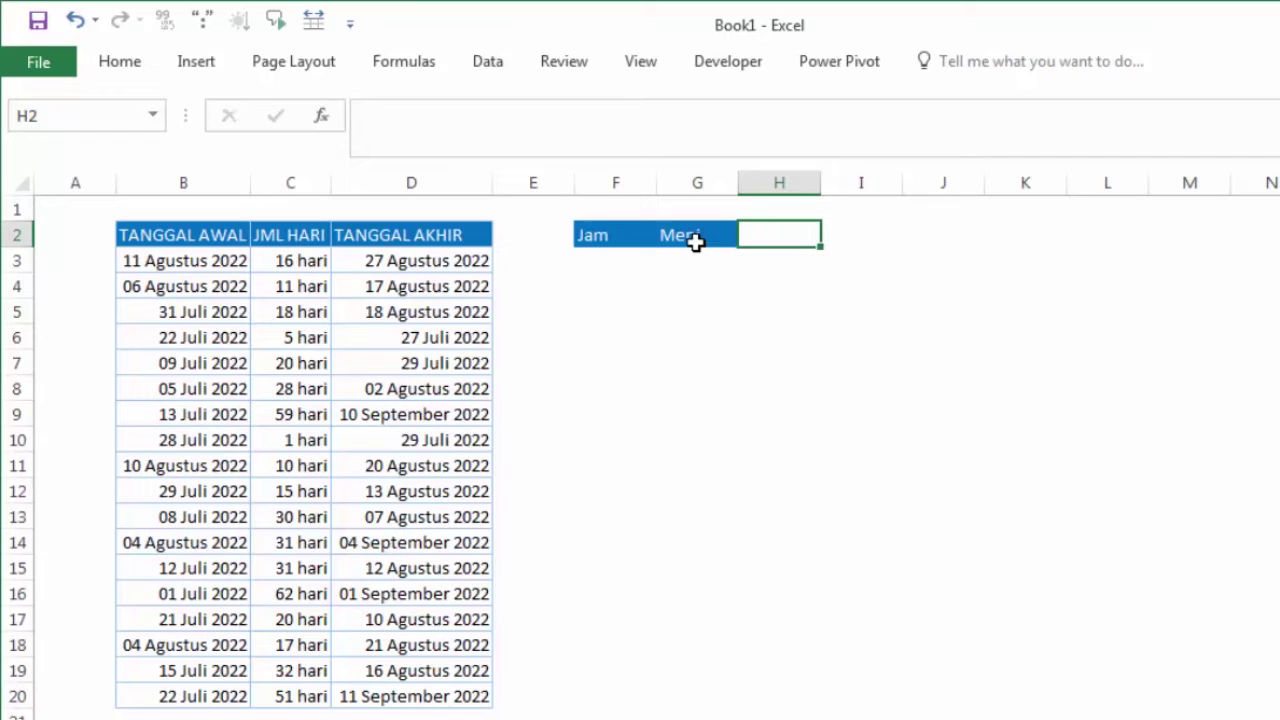
text(Detik)
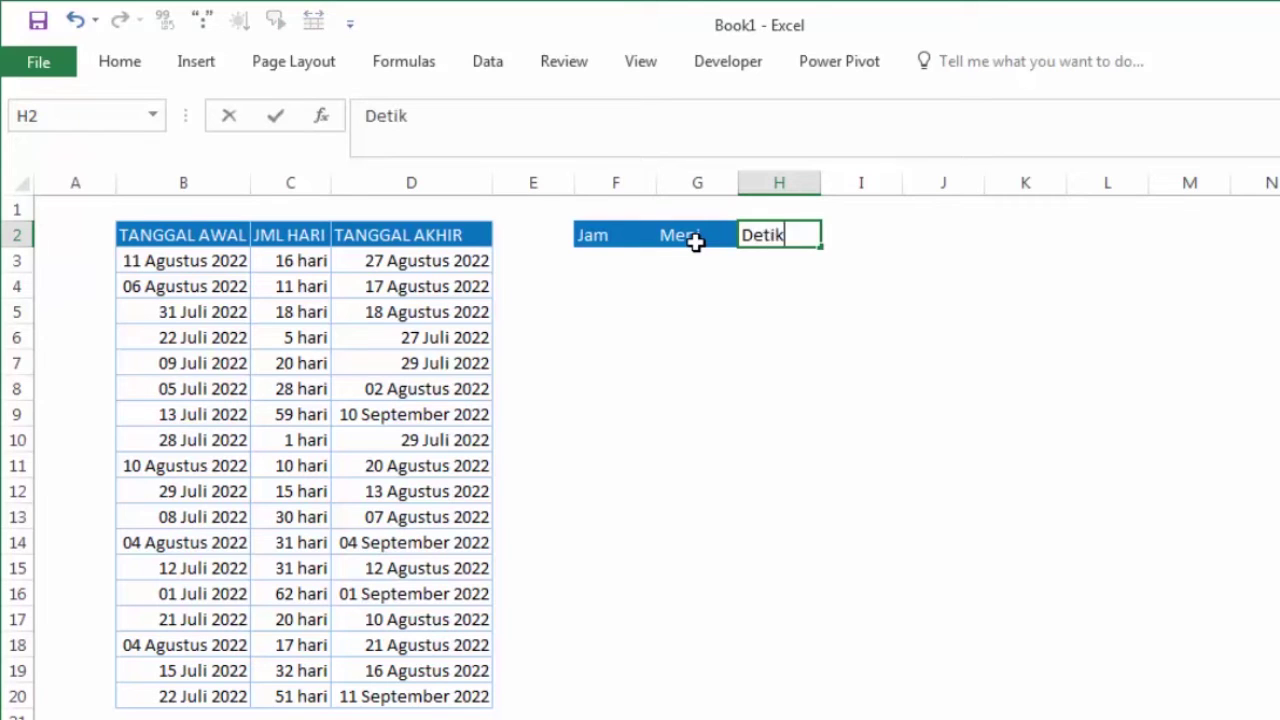
key(Return)
click(603, 272)
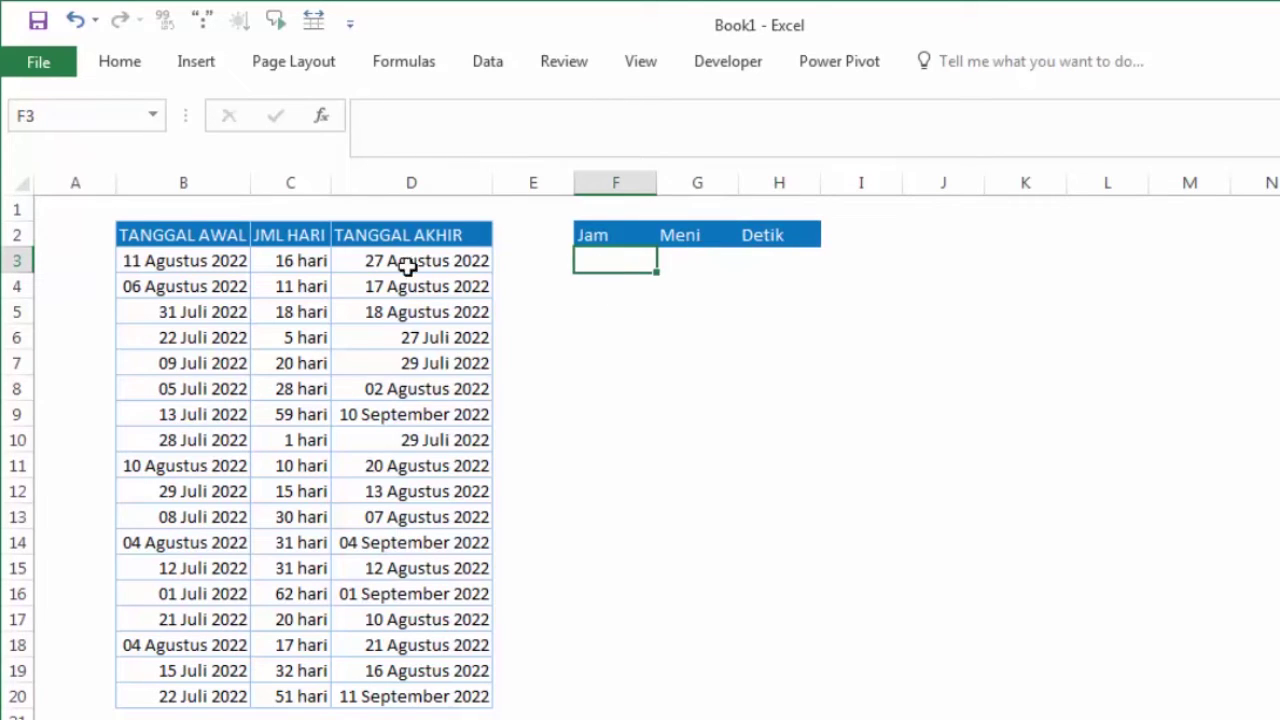
click(187, 263)
click(280, 260)
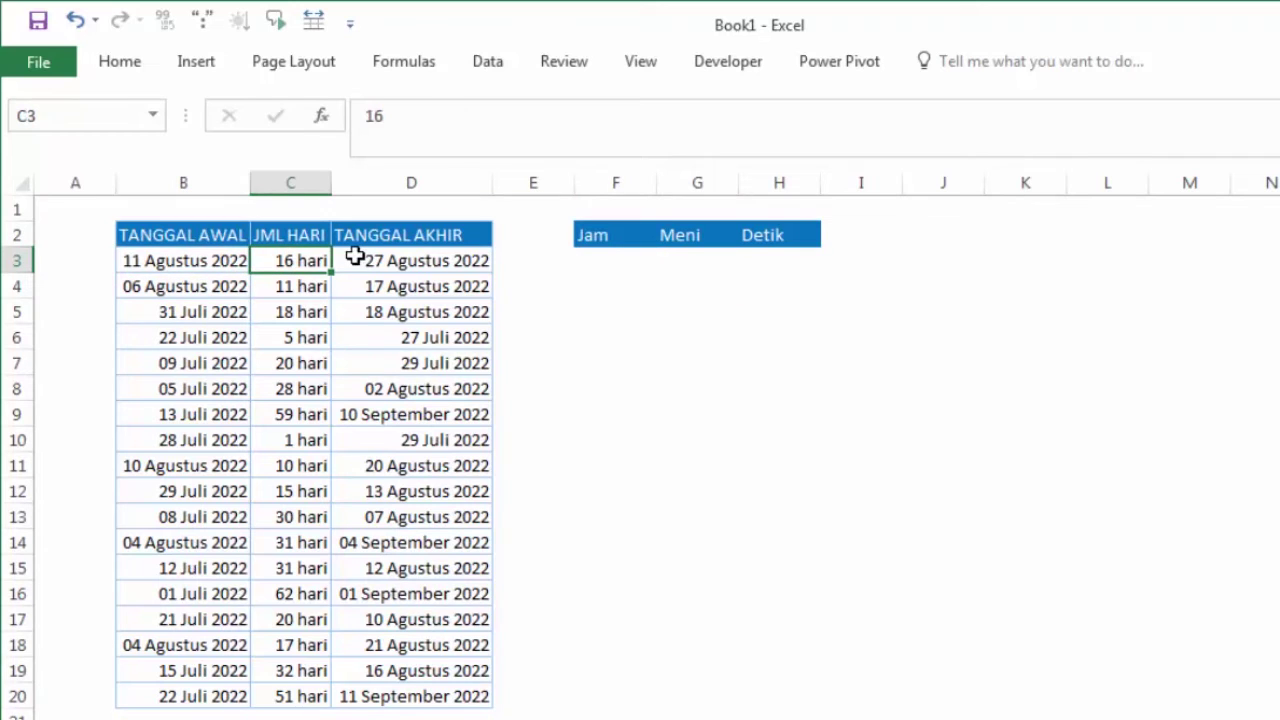
Step: Start a CONVERT formula in F3 using C3's day count as the number
click(576, 258)
text(=)
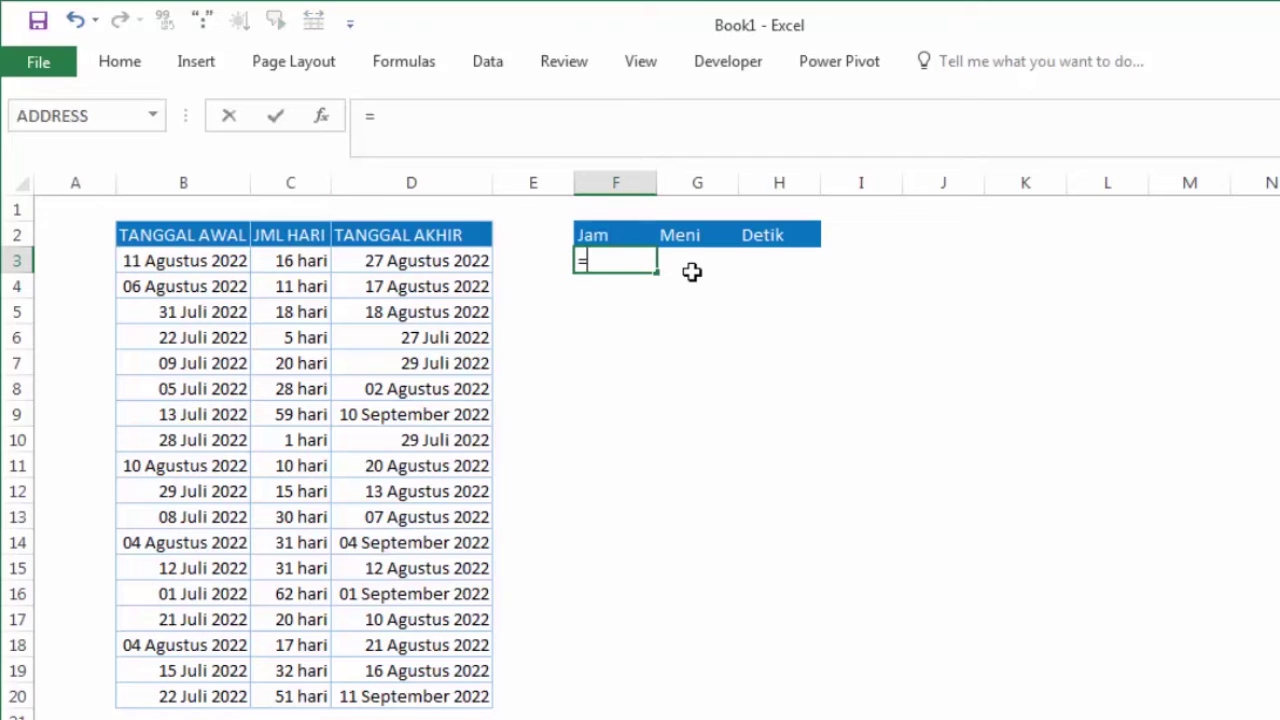
text(con)
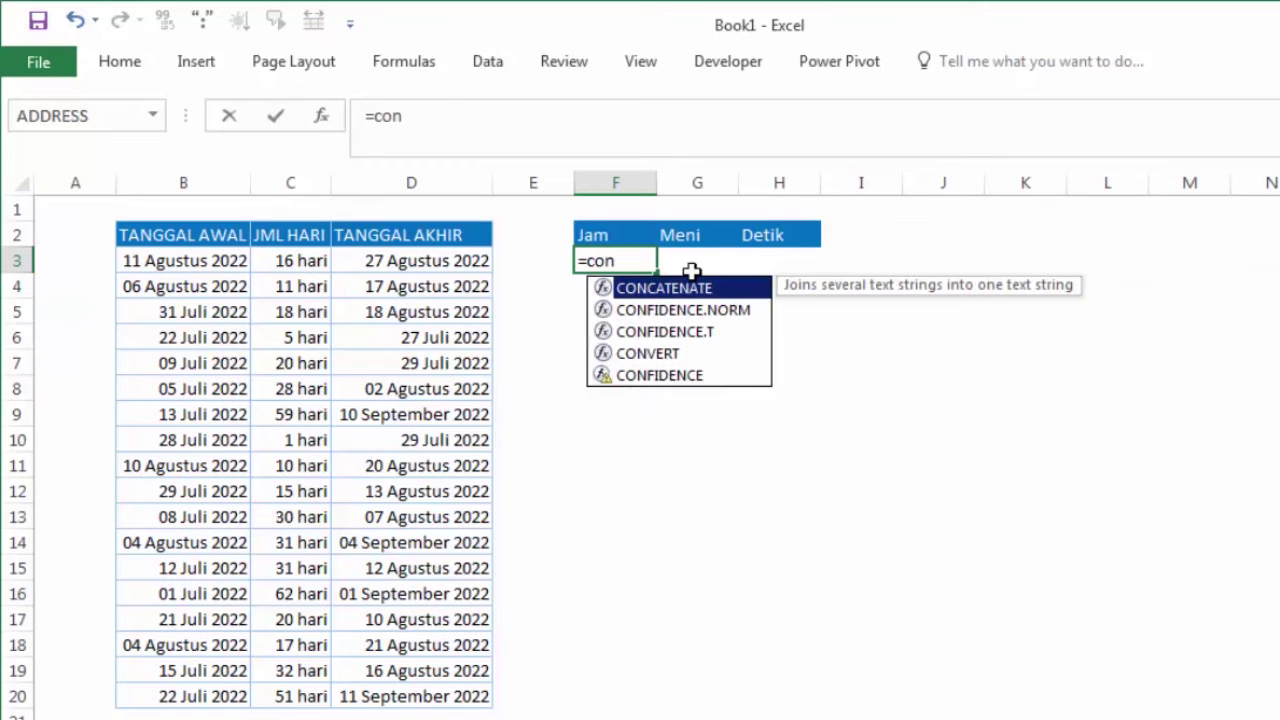
key(Down)
key(Down)
key(Down)
key(Tab)
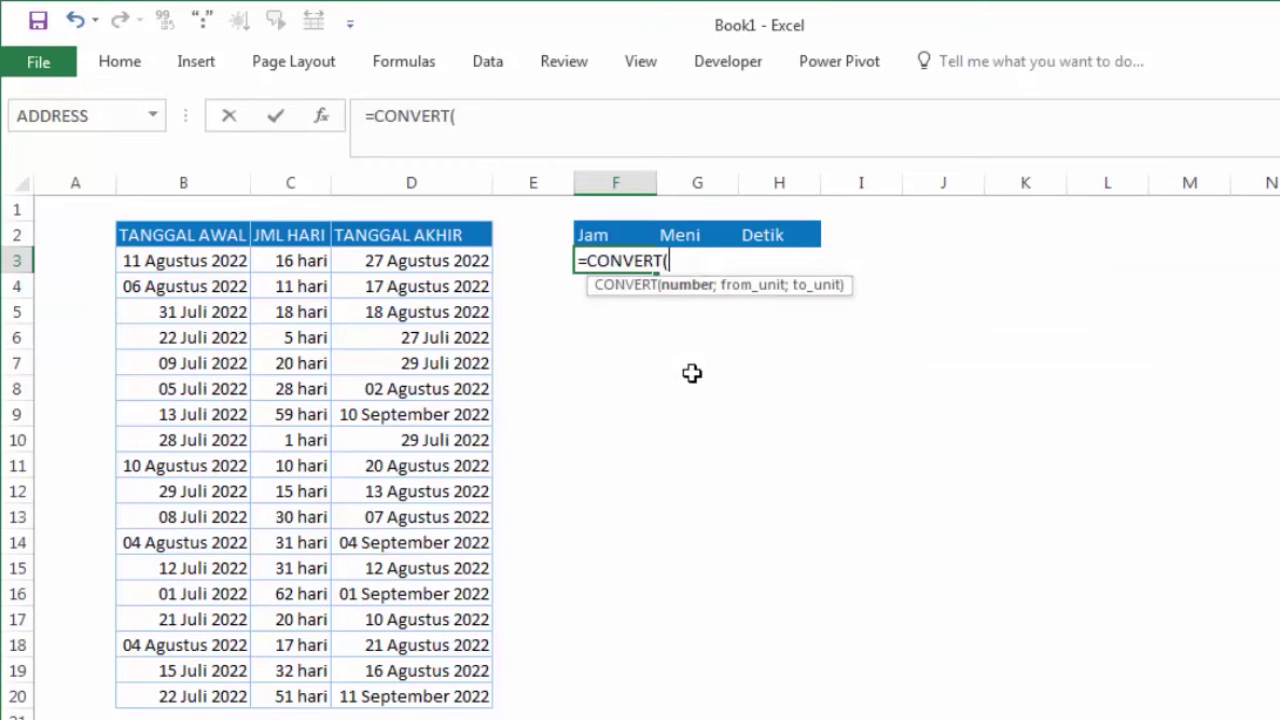
click(278, 258)
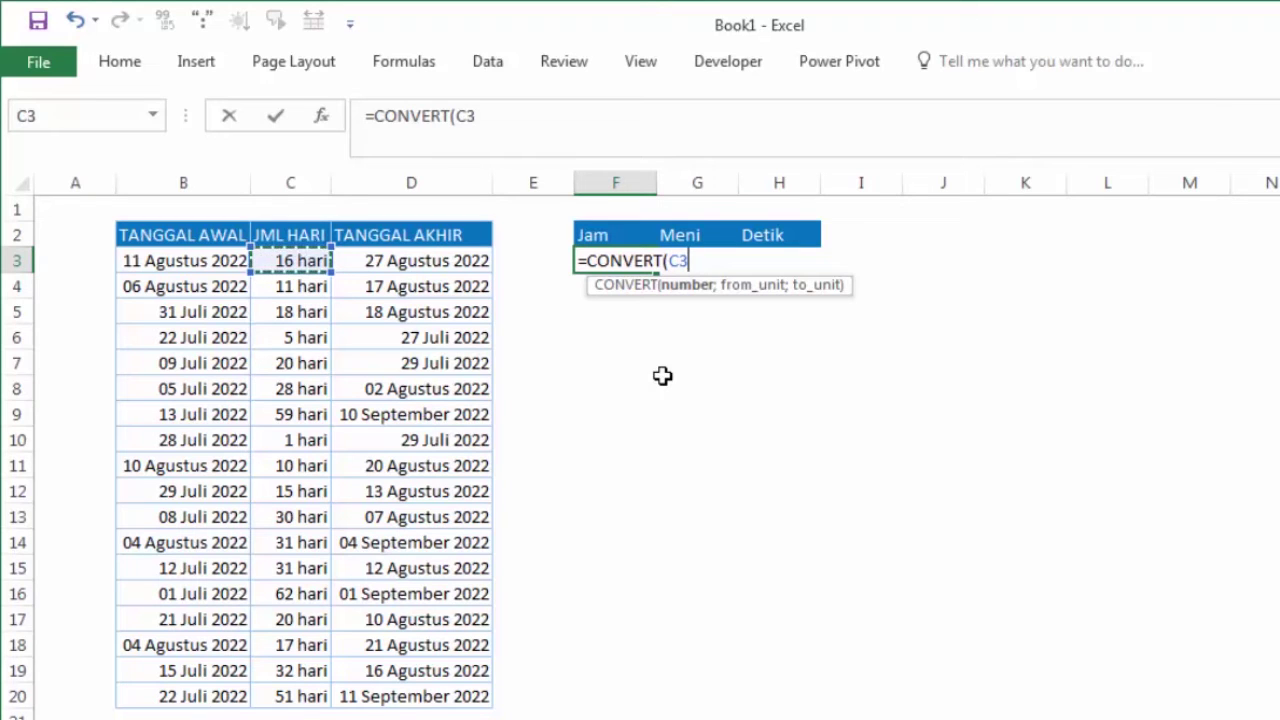
text(;)
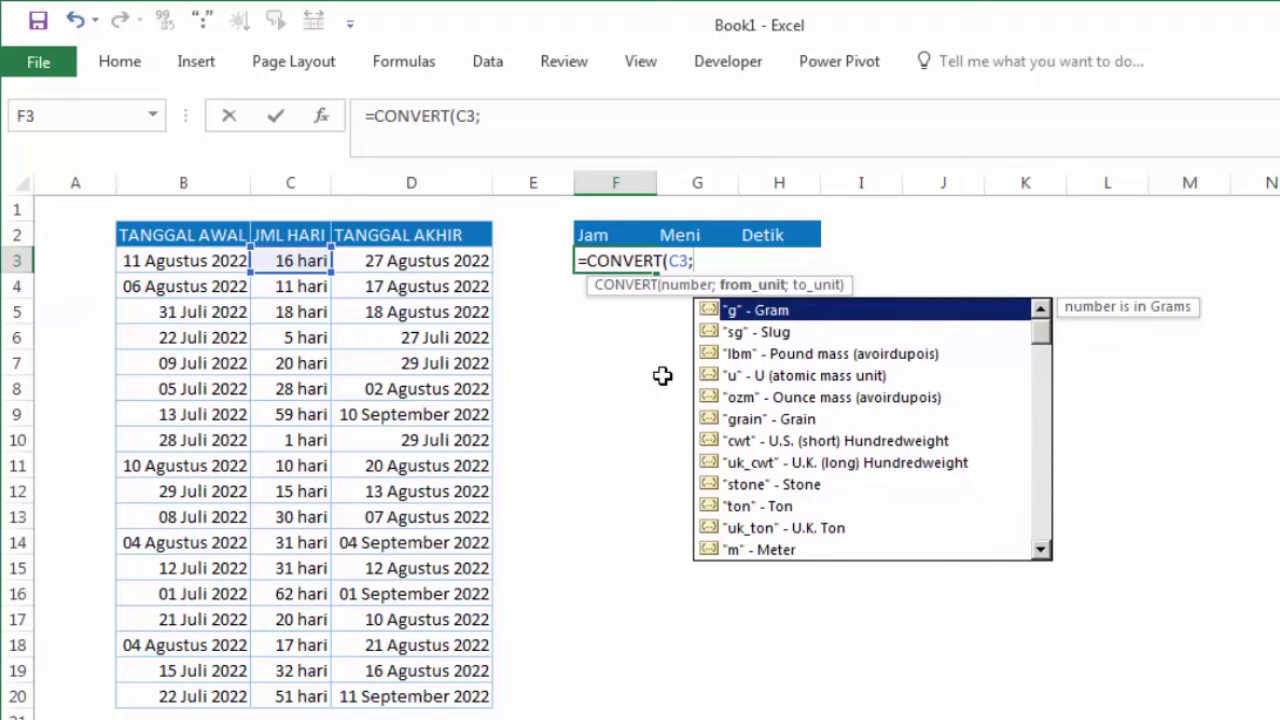
Step: Set the units "day" to "hr" so F3 shows 384 hours
key(Down)
key(Down)
key(Down)
key(Down)
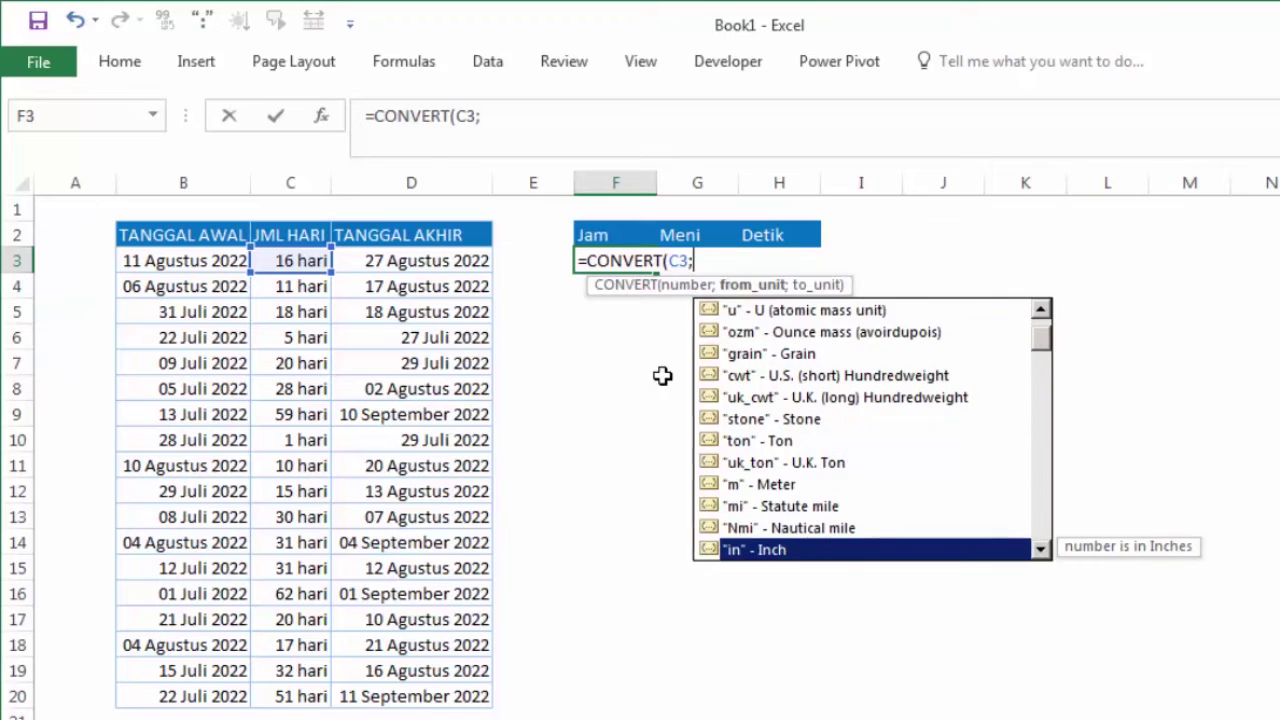
key(Down)
key(Down)
key(Down)
key(Down)
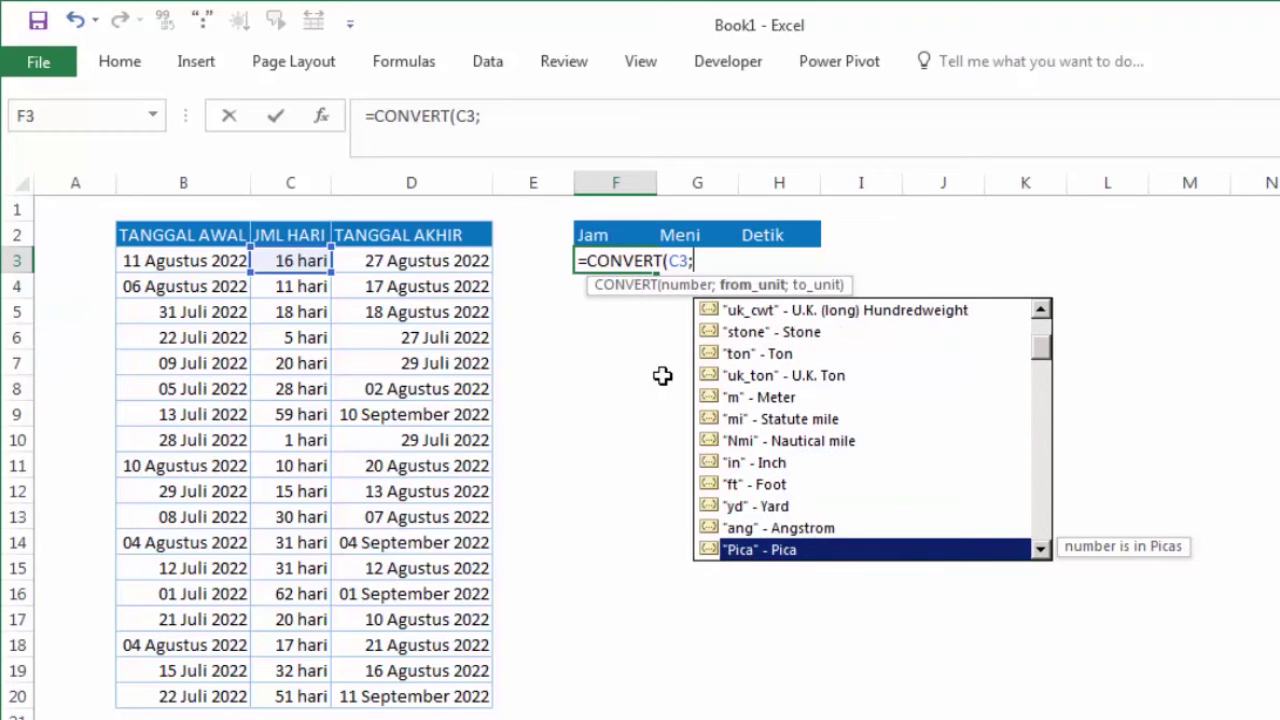
key(Down)
key(Down)
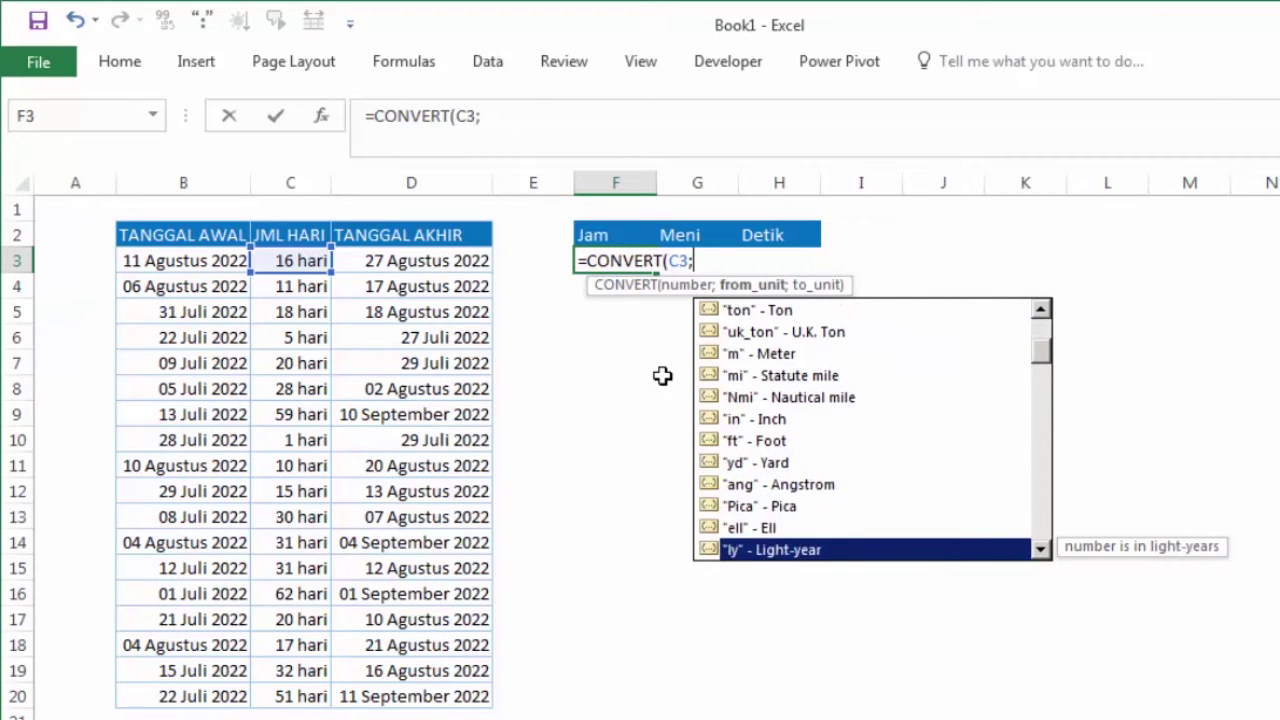
key(Down)
key(Down)
key(Down)
key(Down)
key(Down)
key(Down)
key(Up)
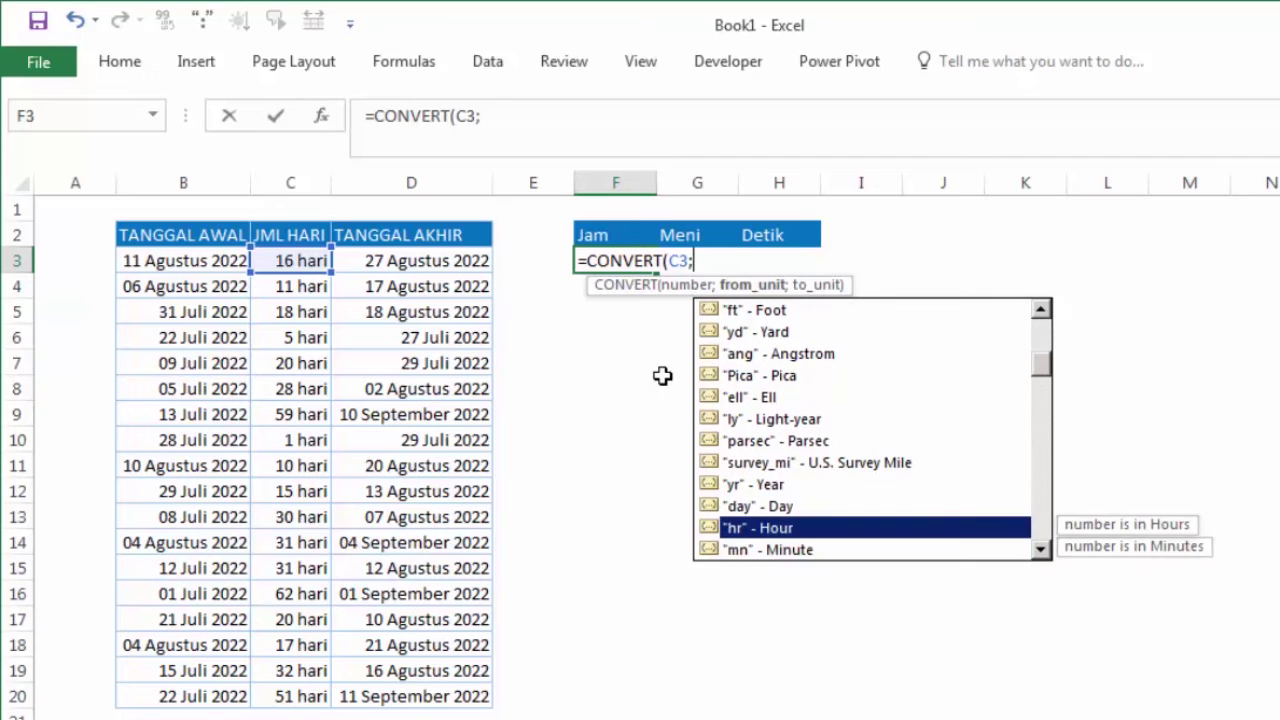
key(Up)
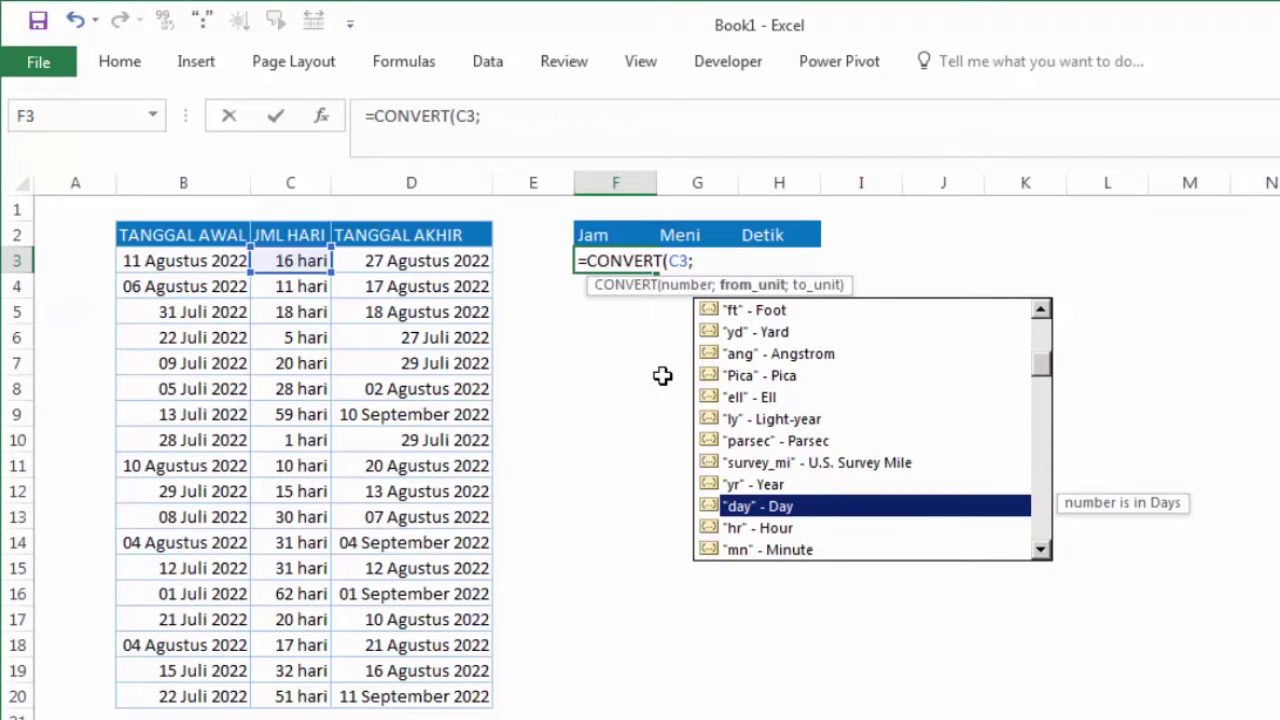
key(Tab)
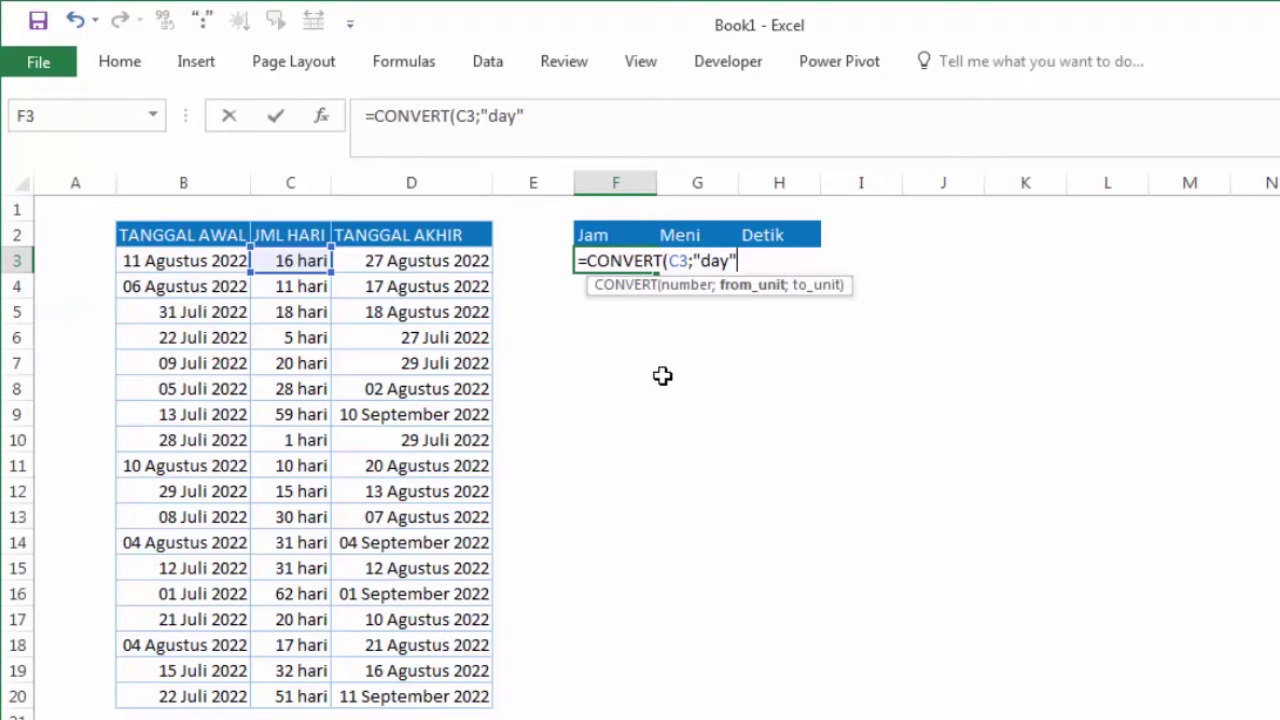
text(;)
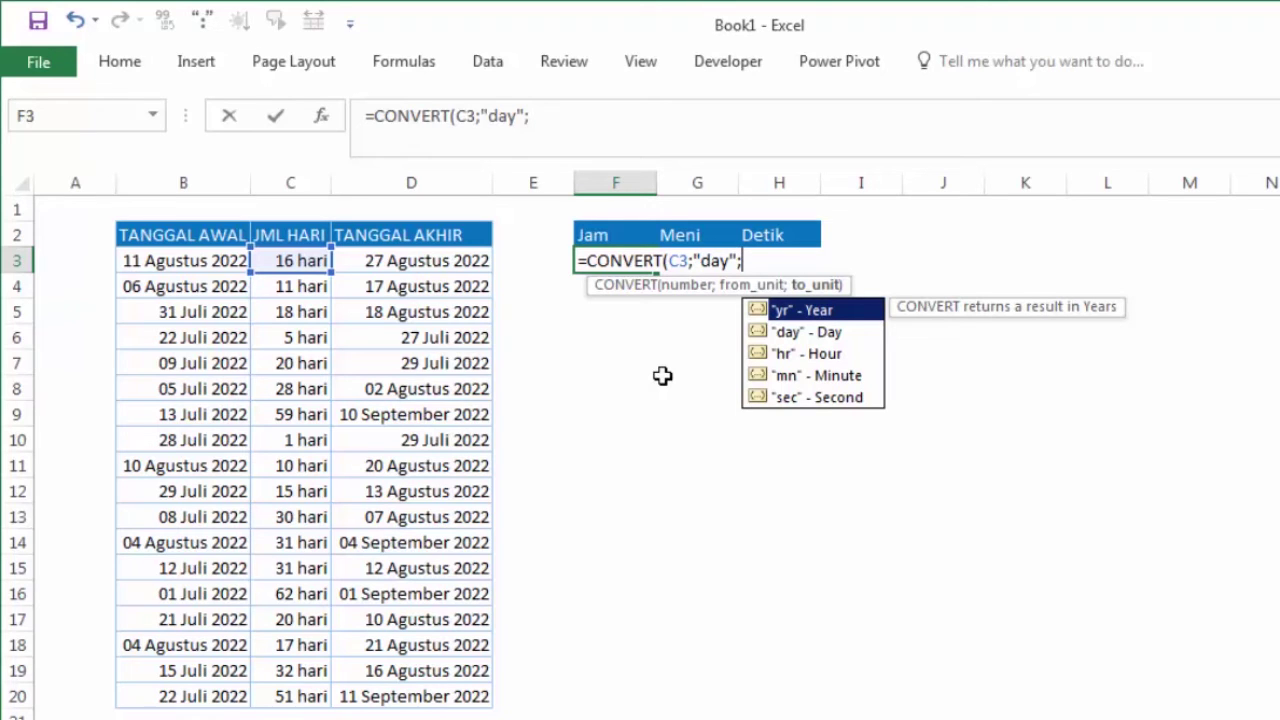
key(Down)
key(Down)
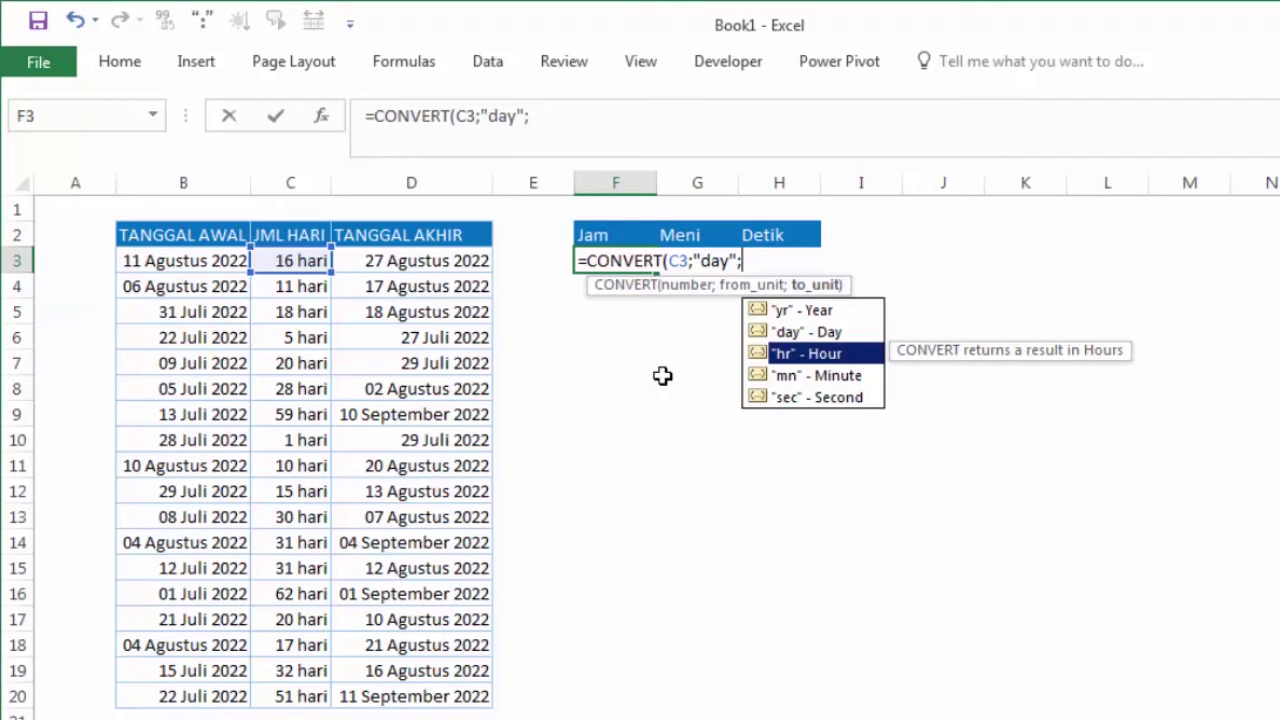
key(Tab)
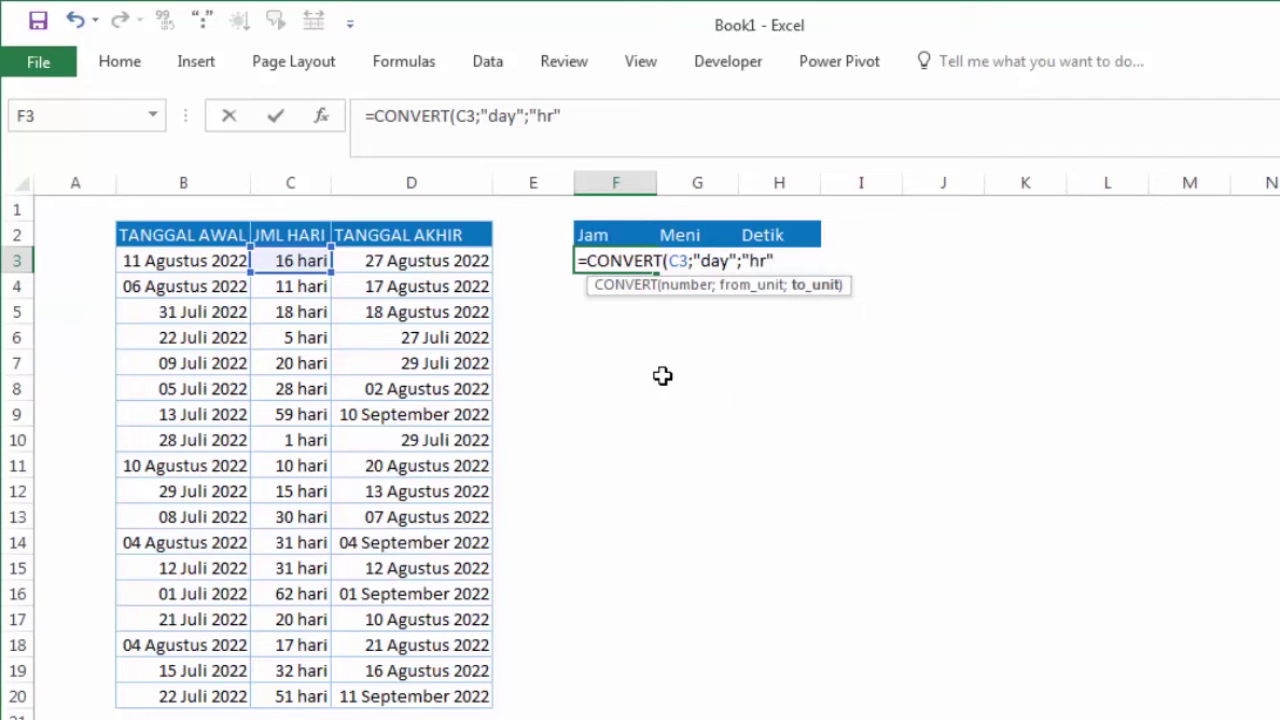
key(Return)
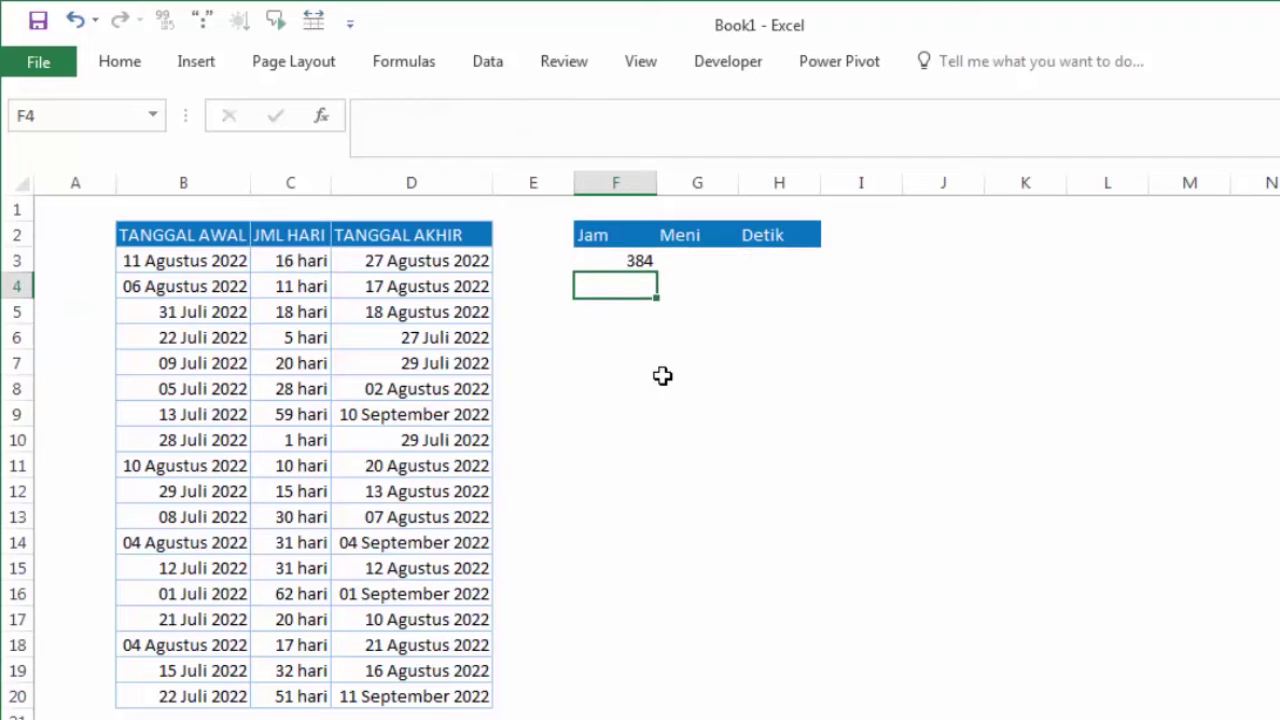
Step: Fill the hours formula from F3 down to F20 and verify F10 against C10
click(604, 252)
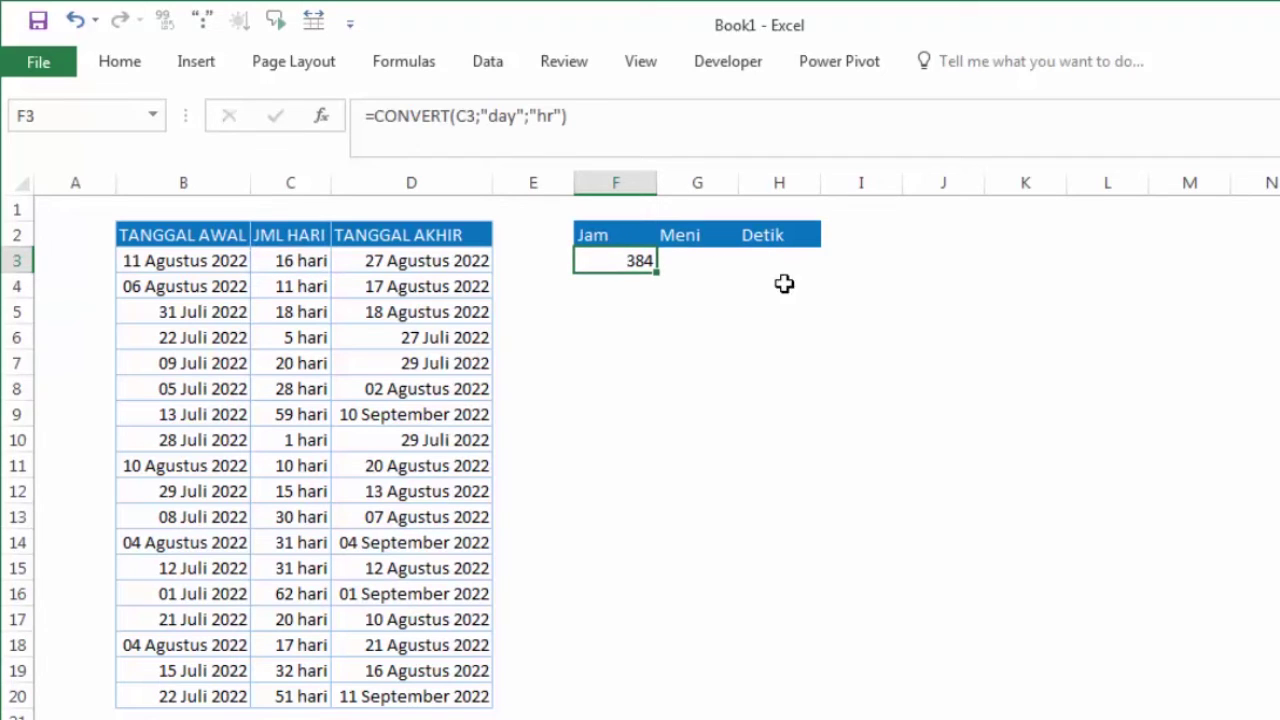
click(288, 260)
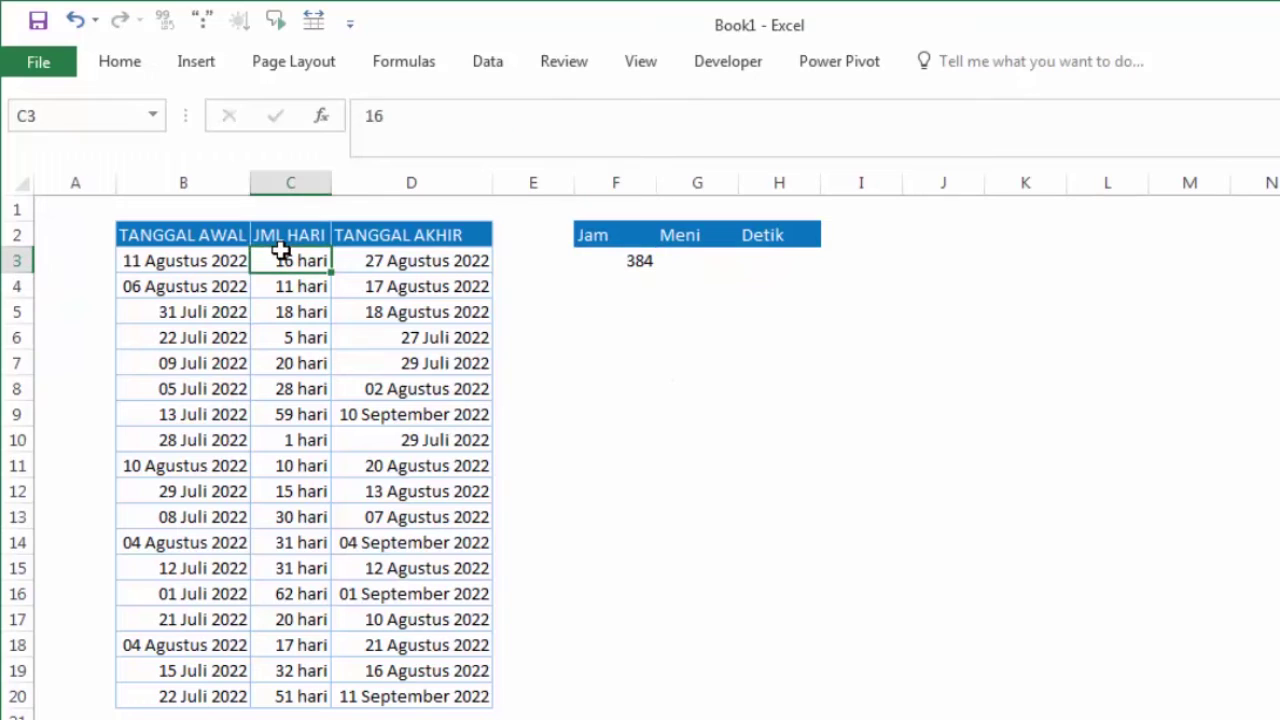
click(636, 254)
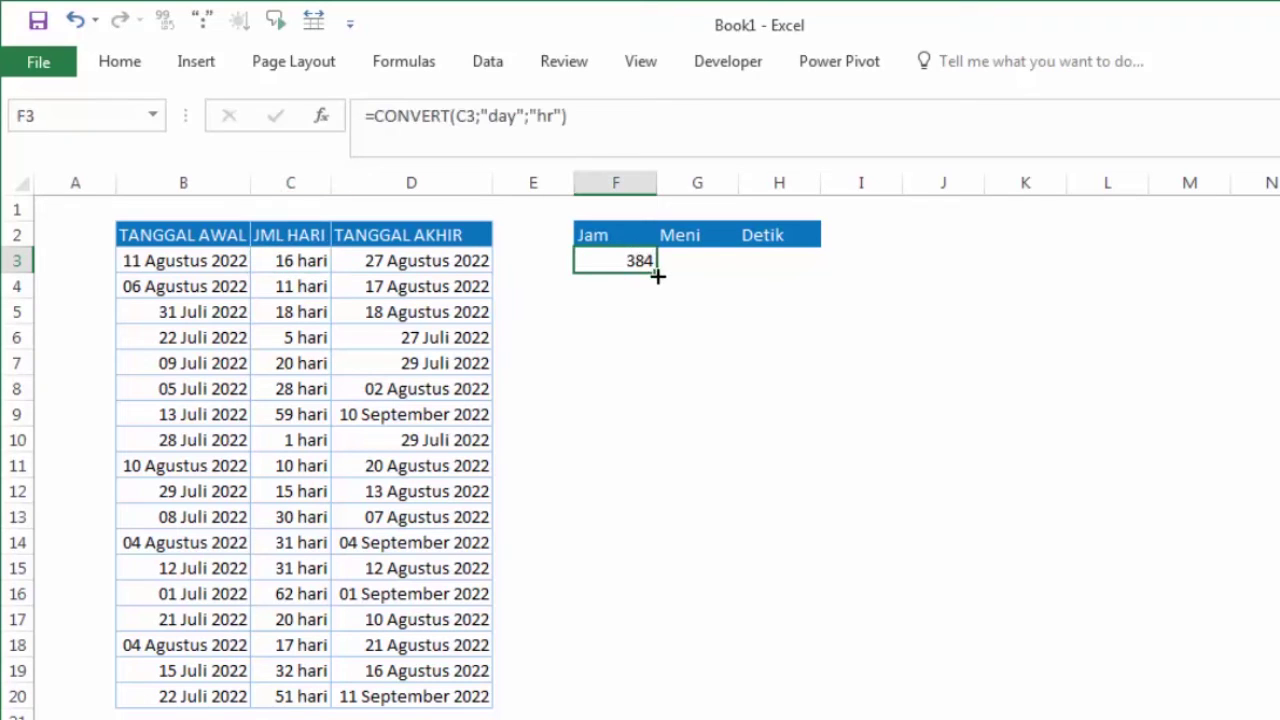
drag(657, 276, 666, 703)
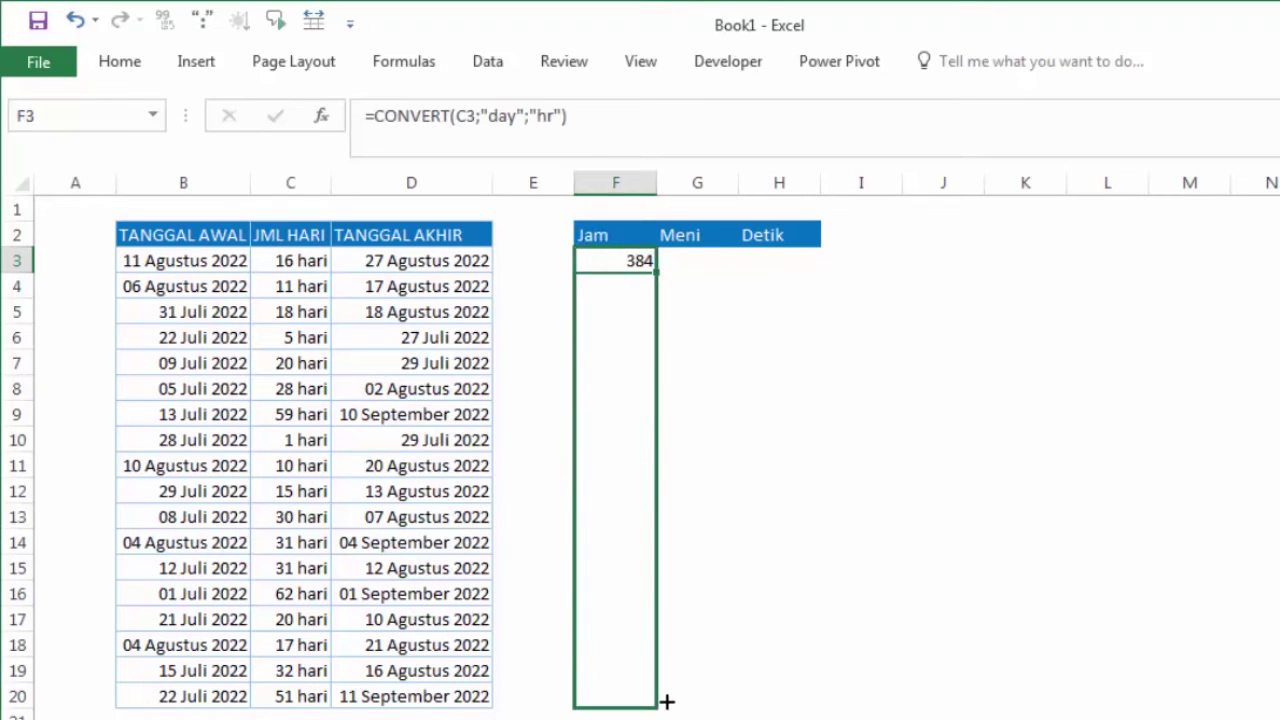
click(874, 557)
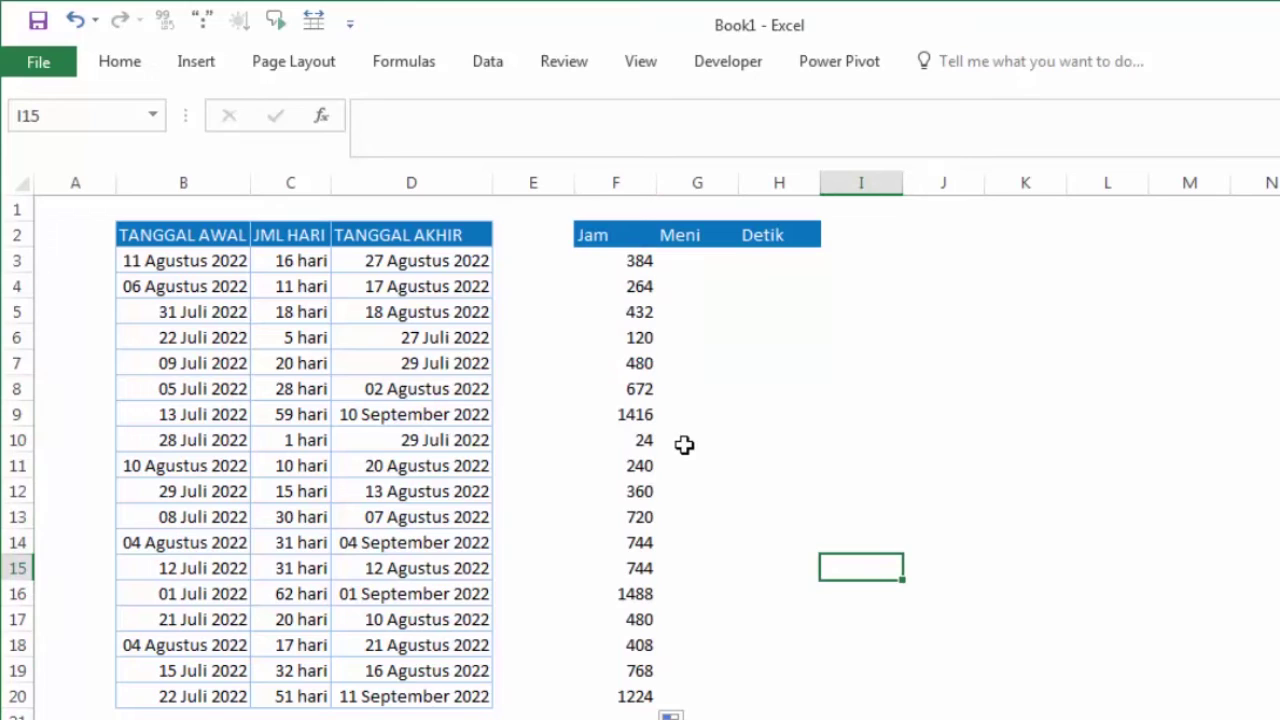
click(623, 446)
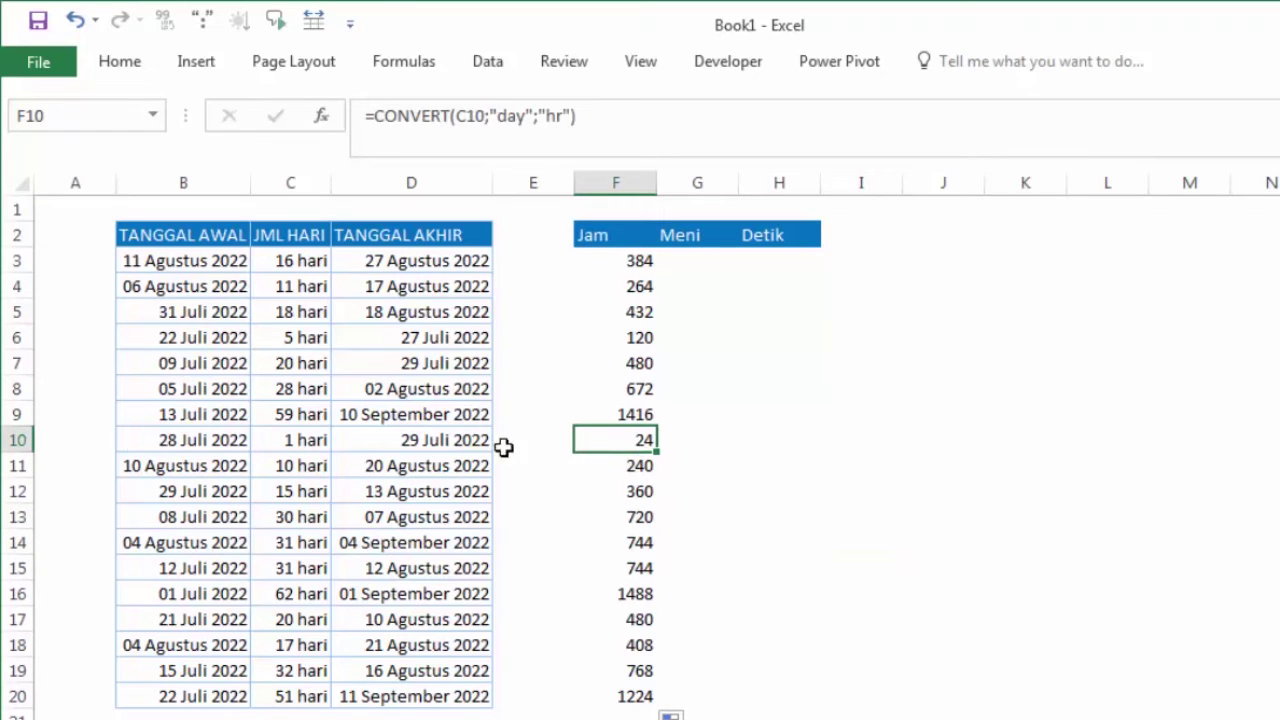
click(313, 443)
click(608, 441)
Step: Change C7's day count to 2, updating its end date to 11 Juli 2022 and Jam to 48
click(292, 366)
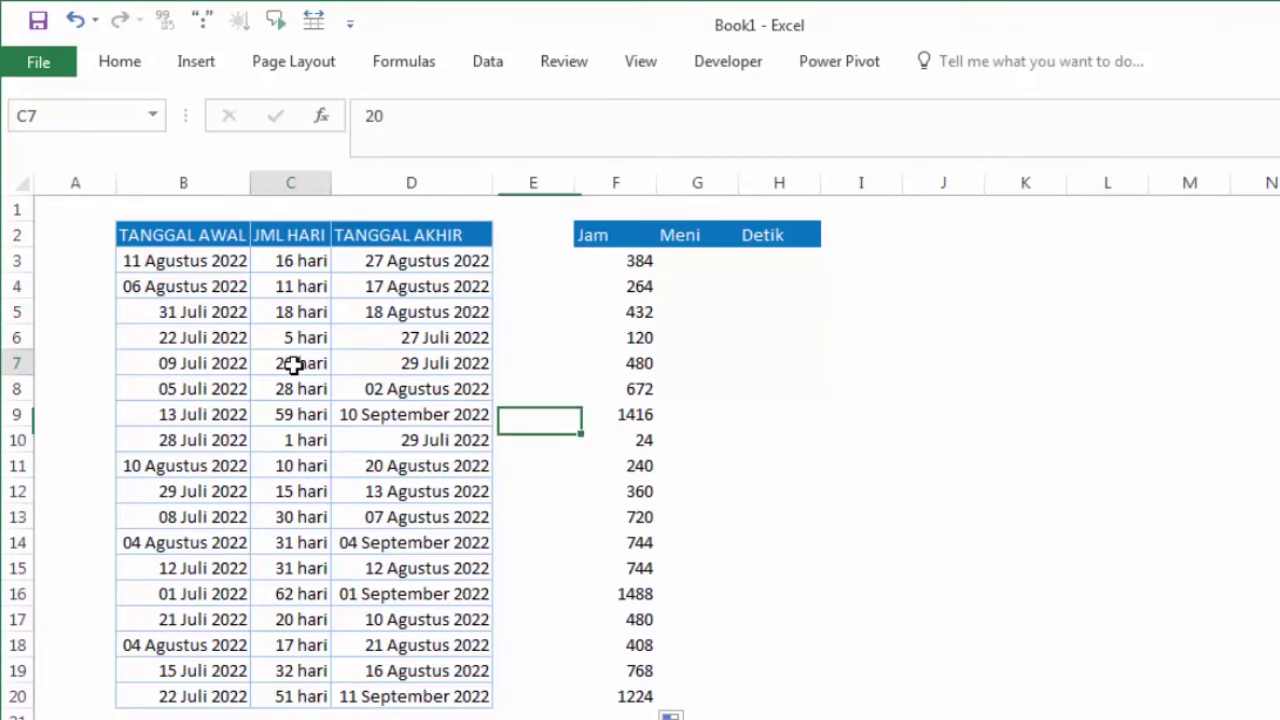
text(2)
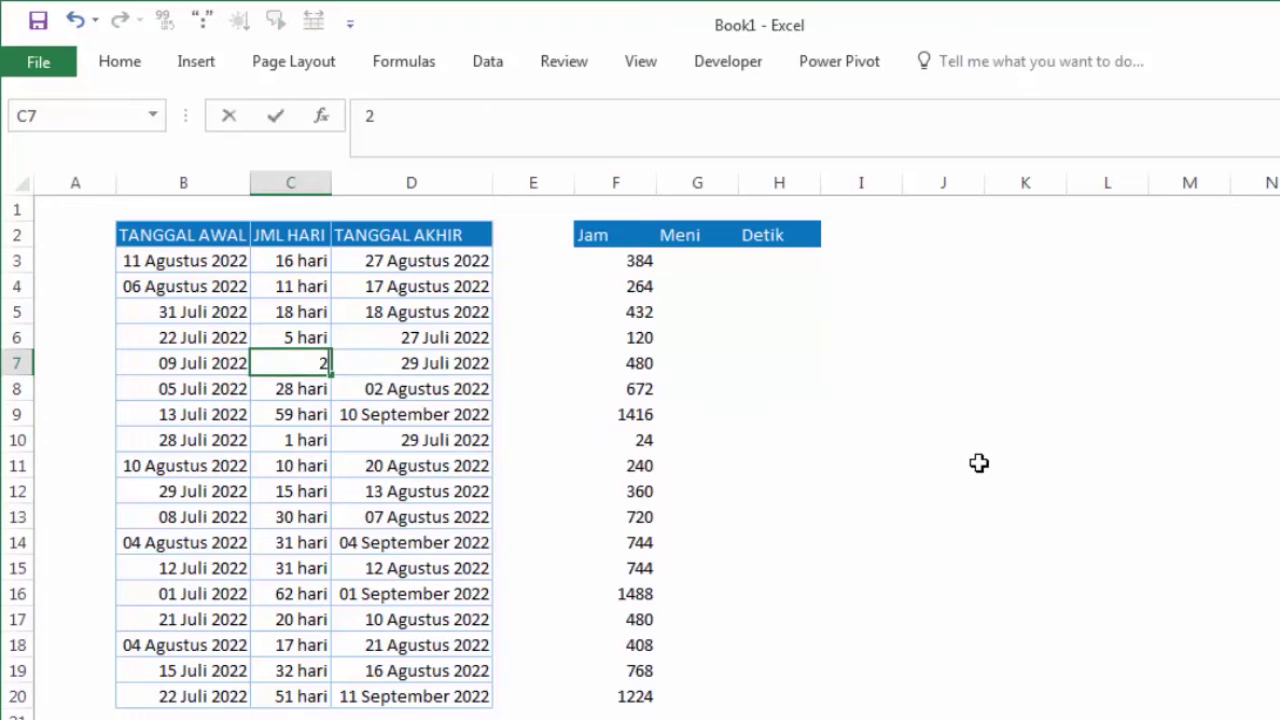
key(Return)
click(652, 358)
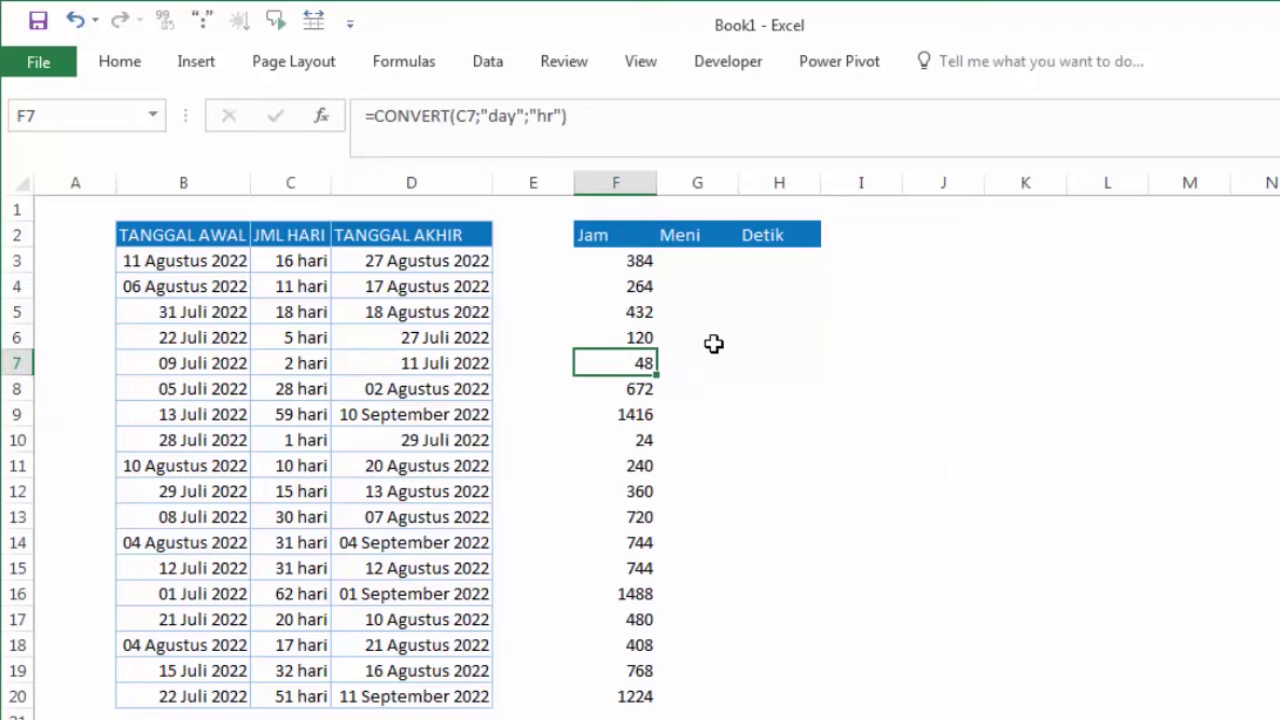
click(303, 411)
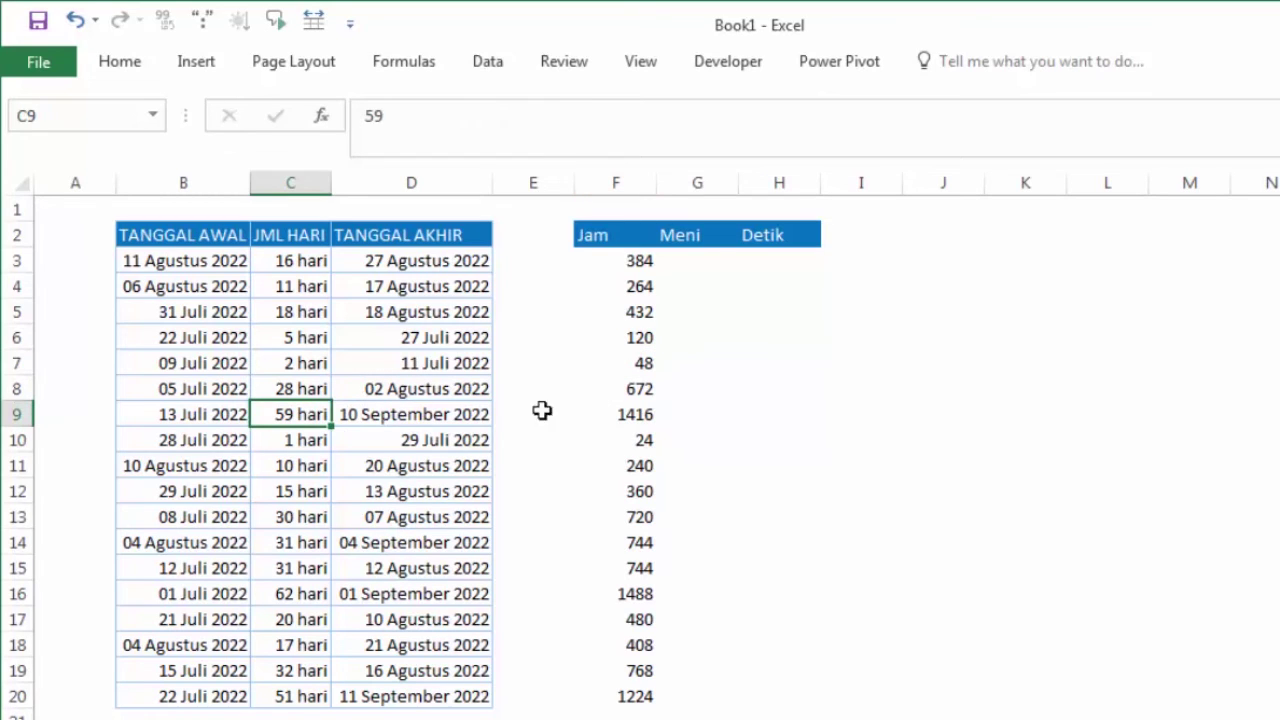
click(621, 410)
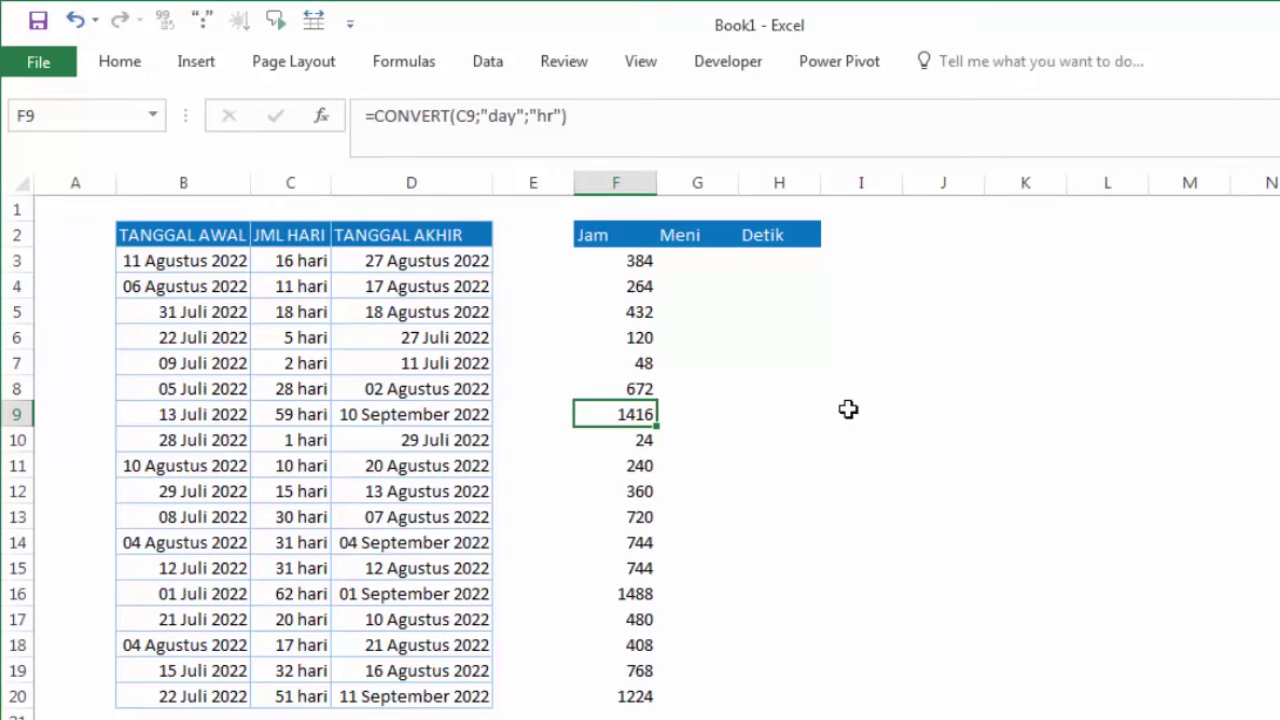
click(697, 258)
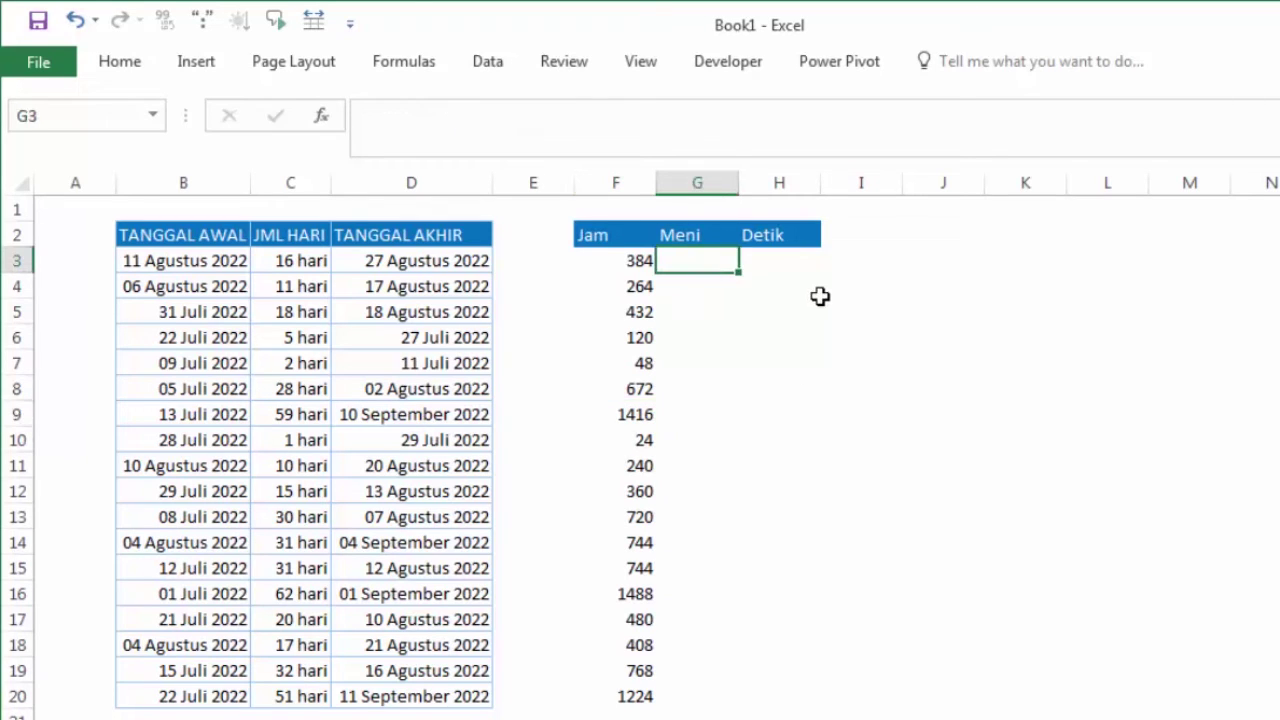
Step: Begin a CONVERT formula in G3 referencing C3's day count
text(=conv)
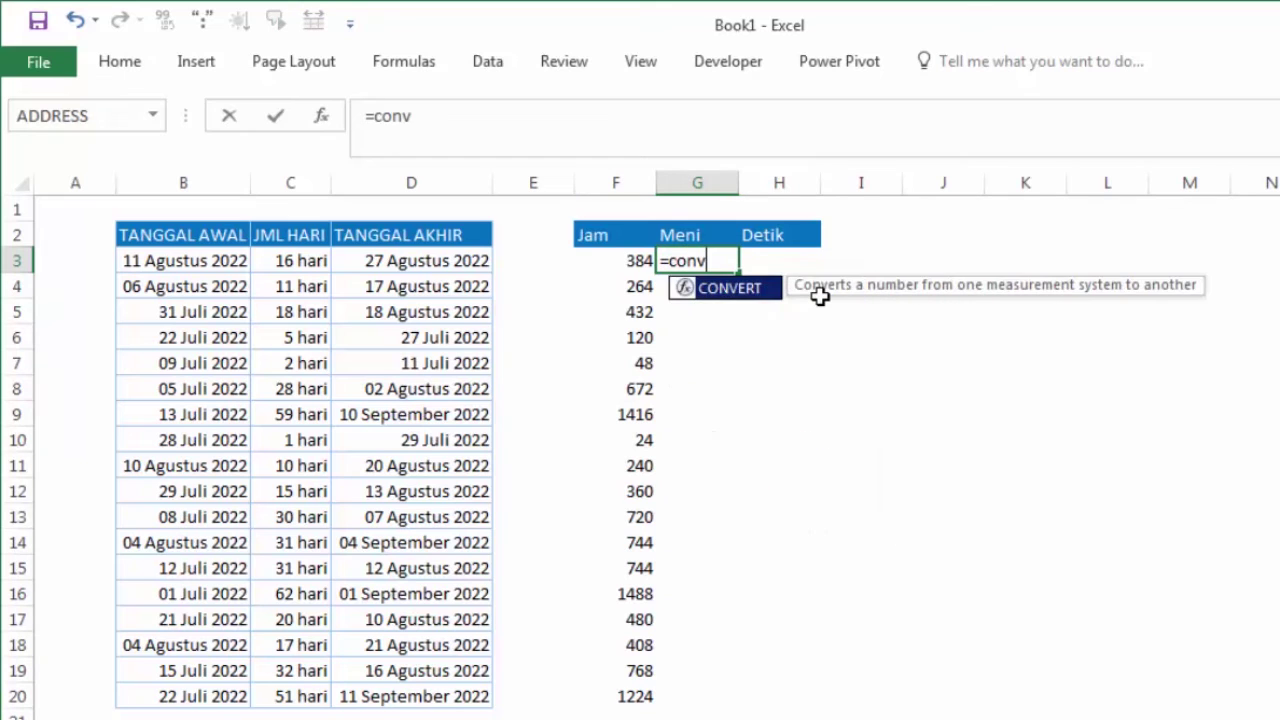
key(Tab)
key(Left)
key(Left)
key(Left)
key(Left)
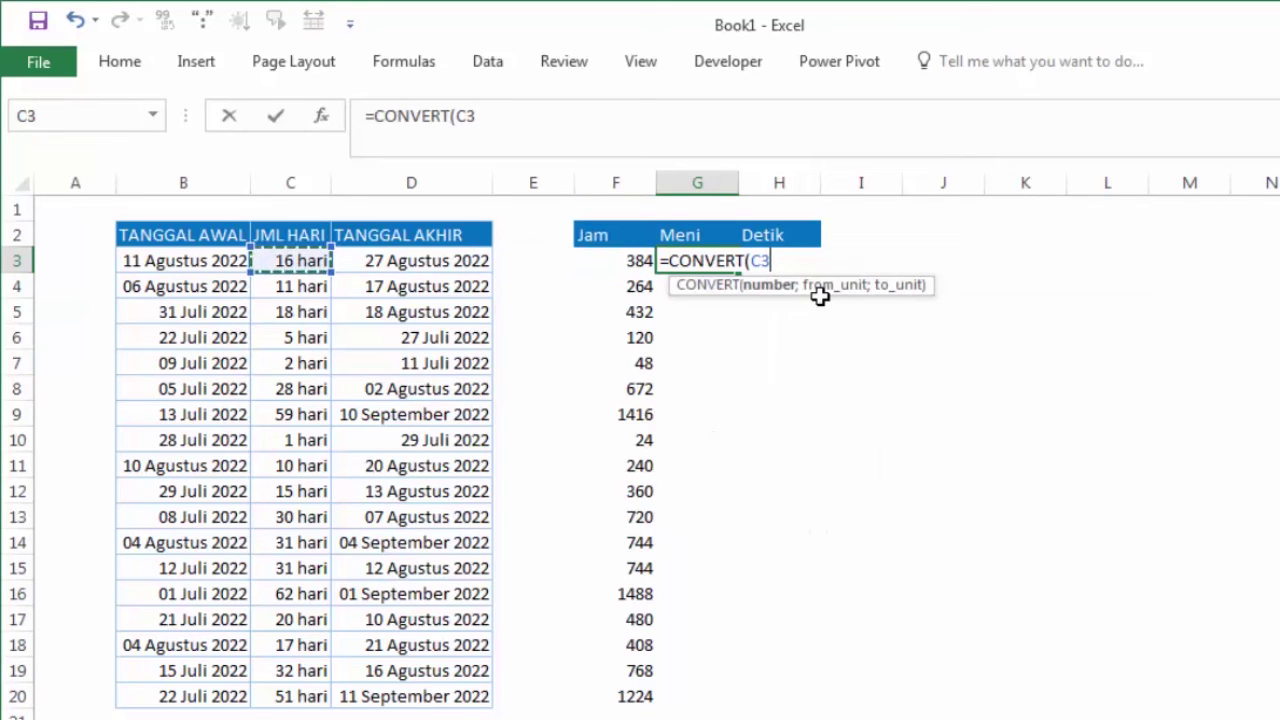
text(;)
Step: Set the units "day" to "mn" so G3 shows 23040 minutes
key(Down)
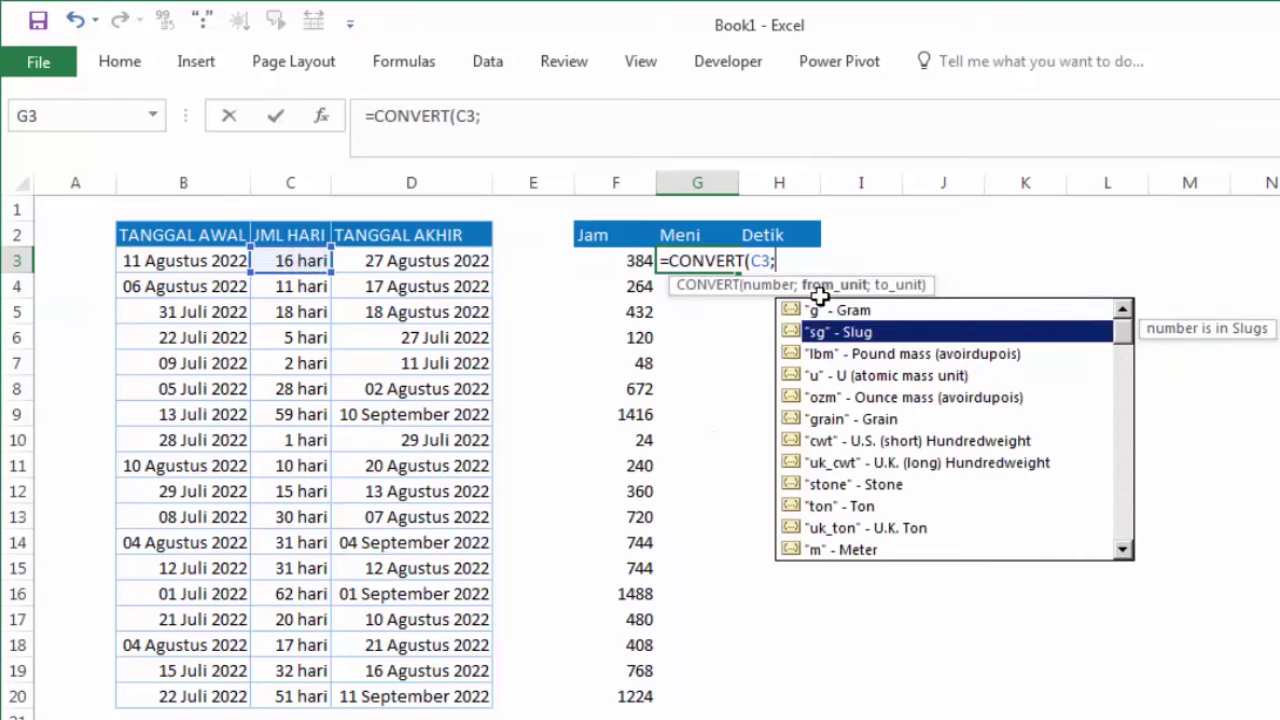
key(Down)
key(Down)
key(Down)
key(Down)
key(Down)
key(Down)
key(Down)
key(Down)
key(Down)
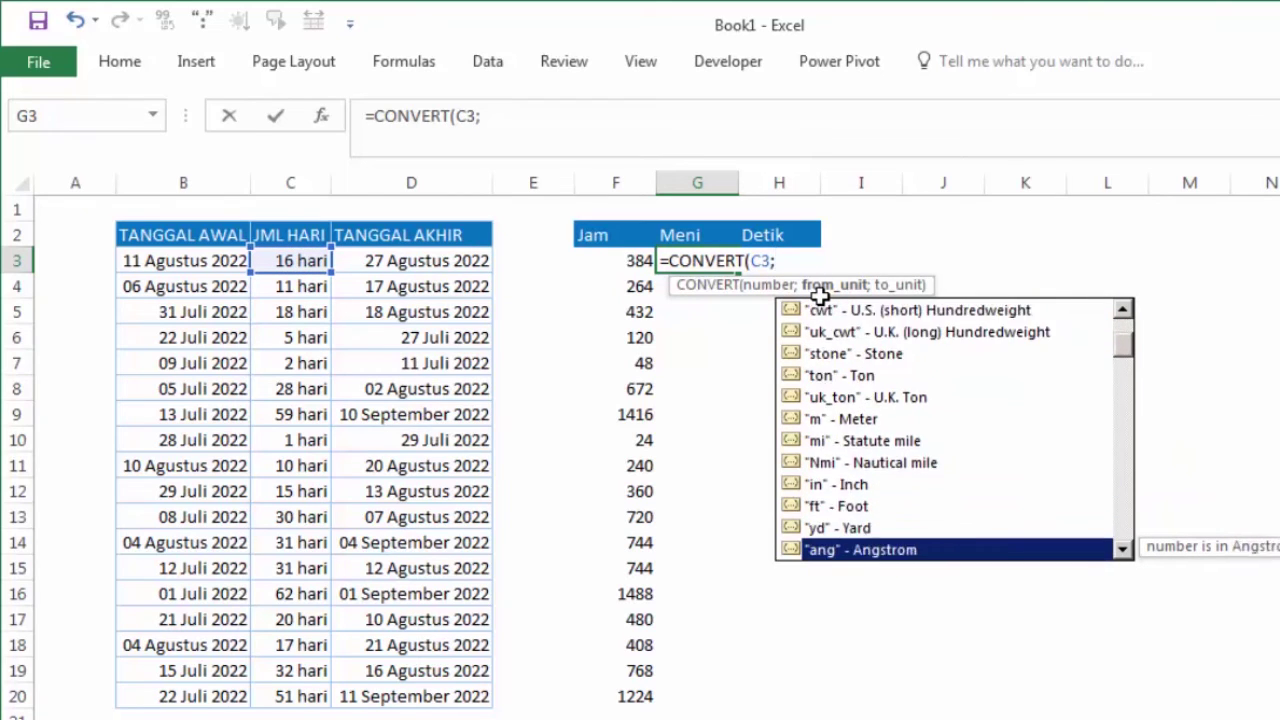
key(Down)
key(Down)
key(Down)
key(Down)
key(Down)
key(Down)
key(Down)
key(Down)
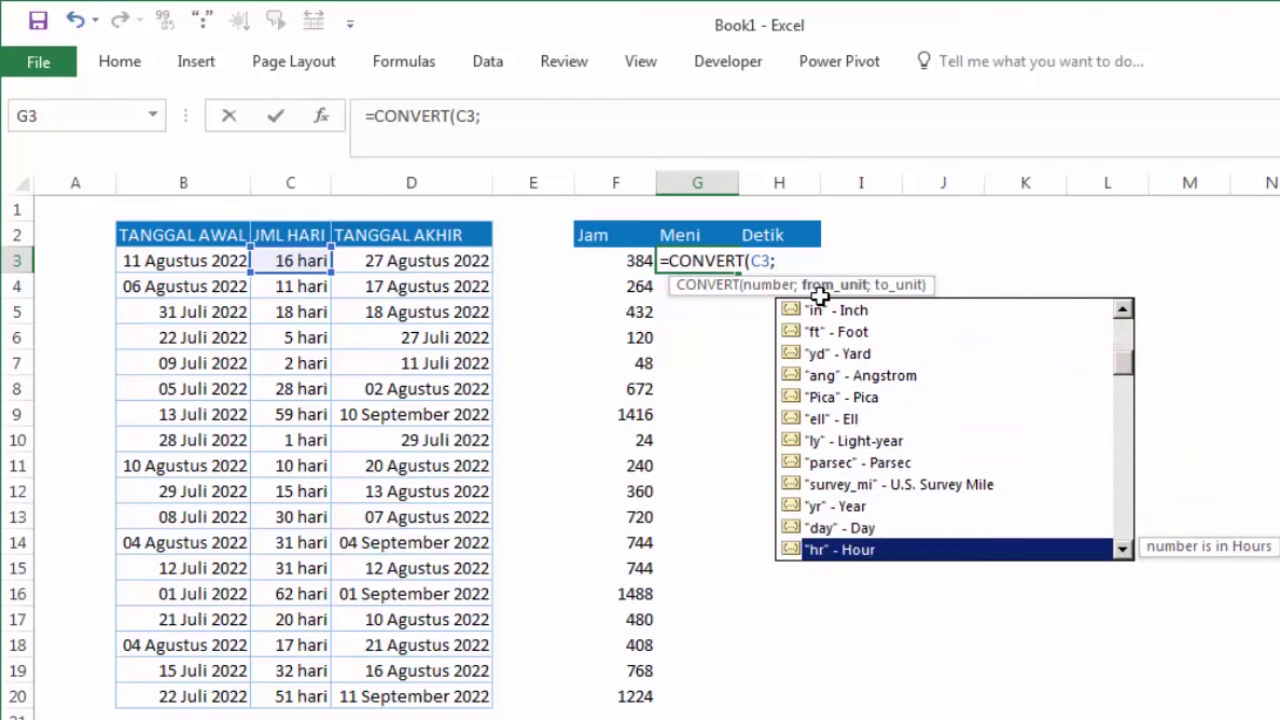
key(Up)
key(Tab)
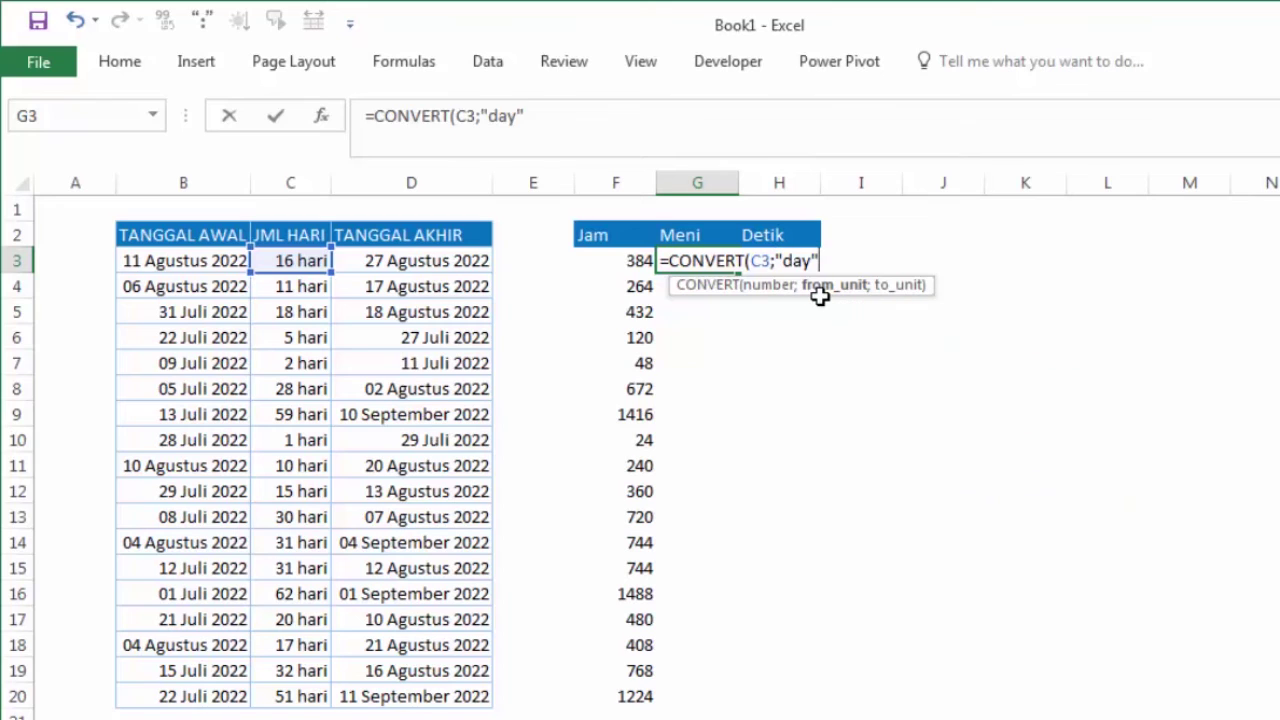
text(;)
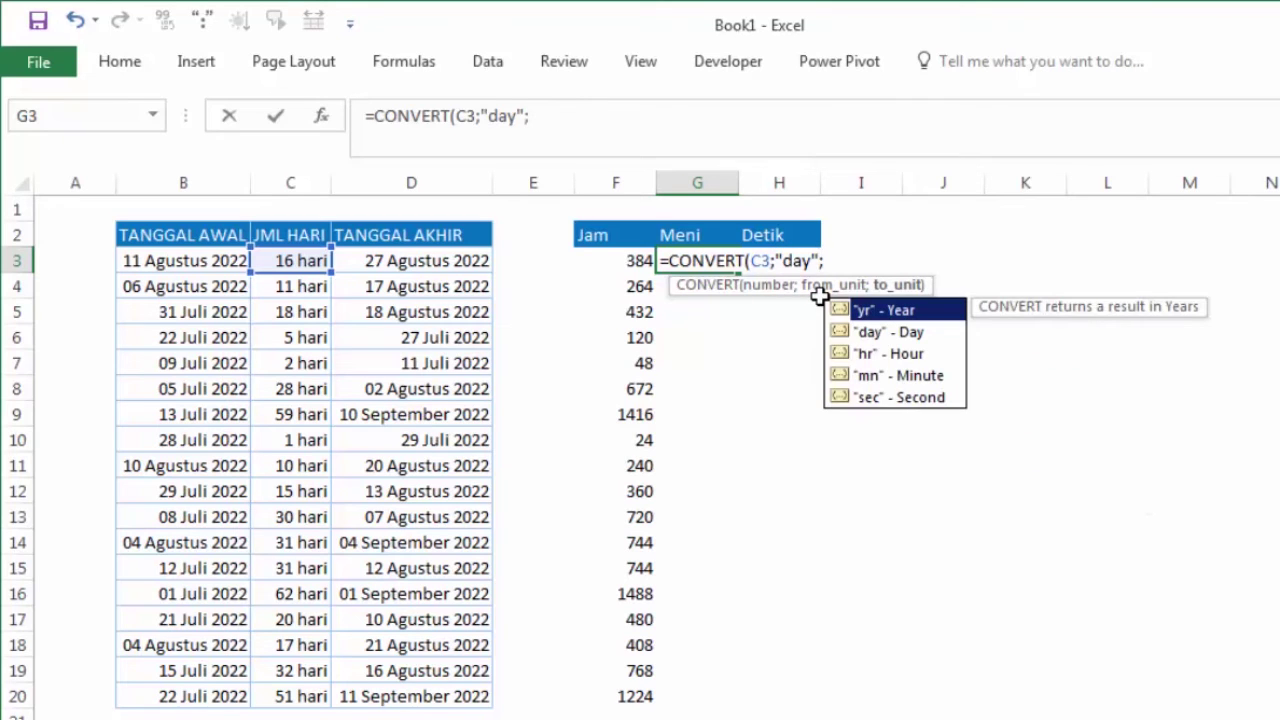
key(Down)
key(Down)
key(Down)
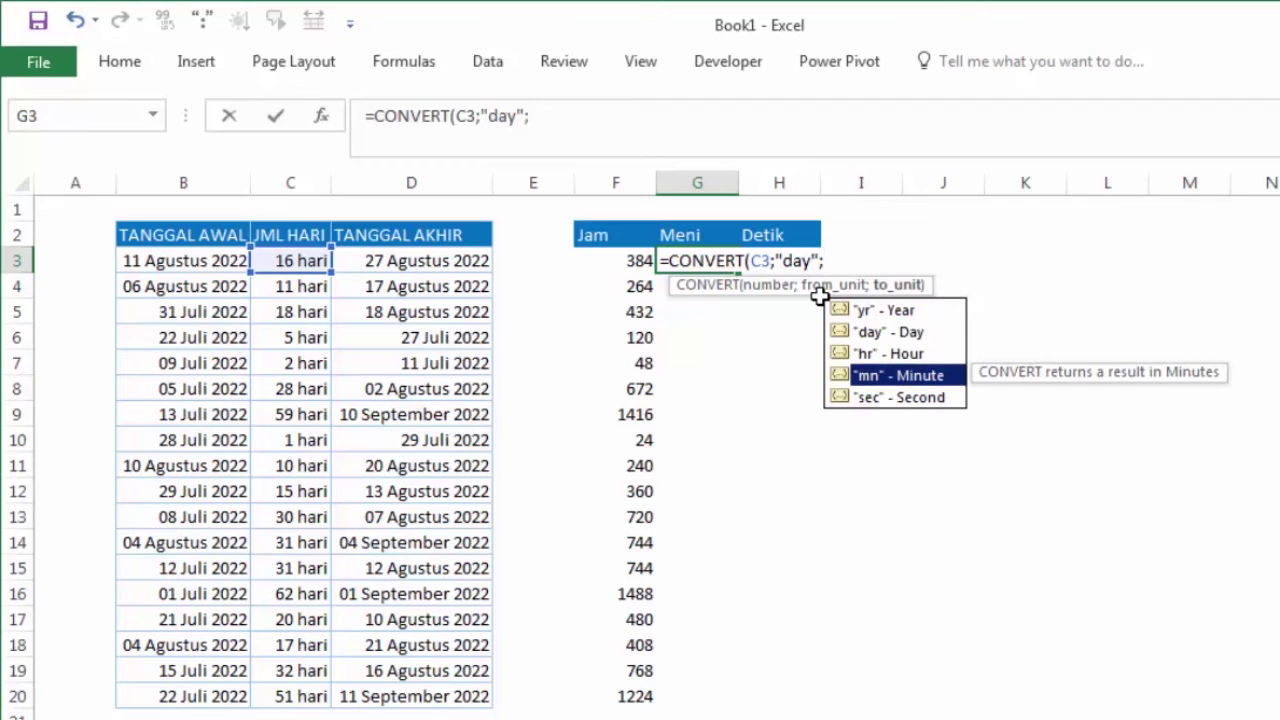
key(Tab)
key(Return)
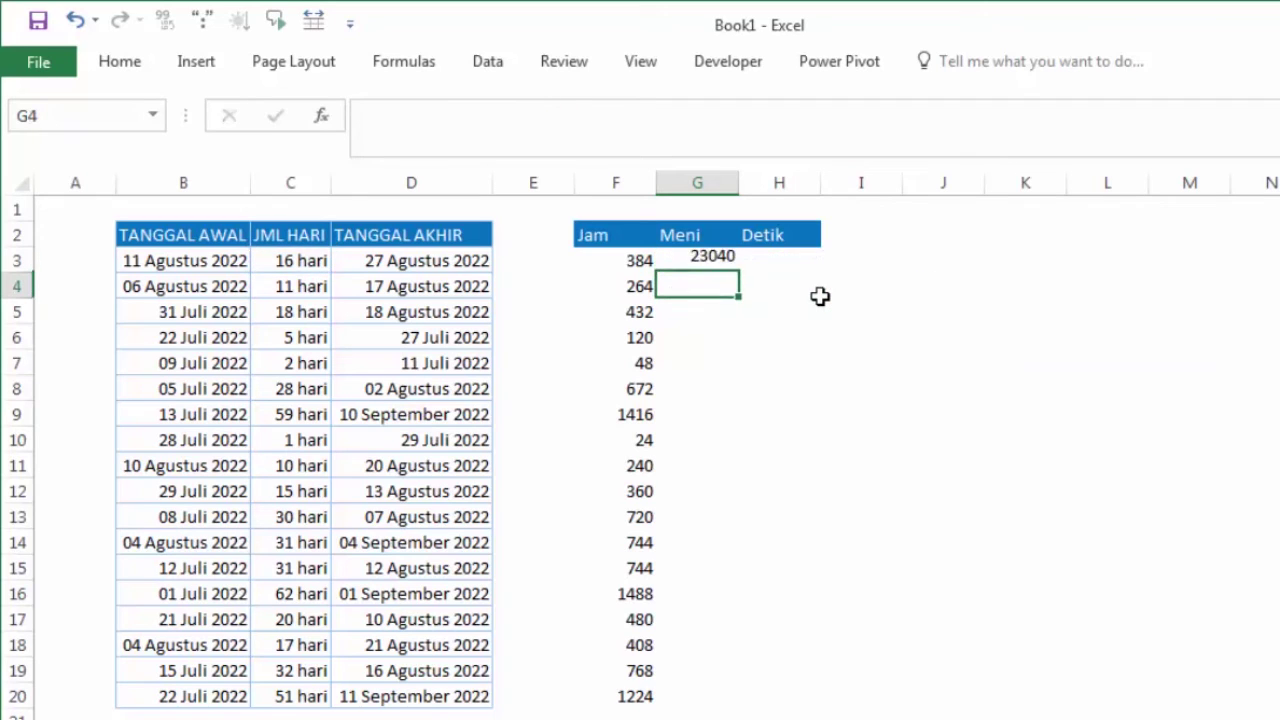
click(725, 260)
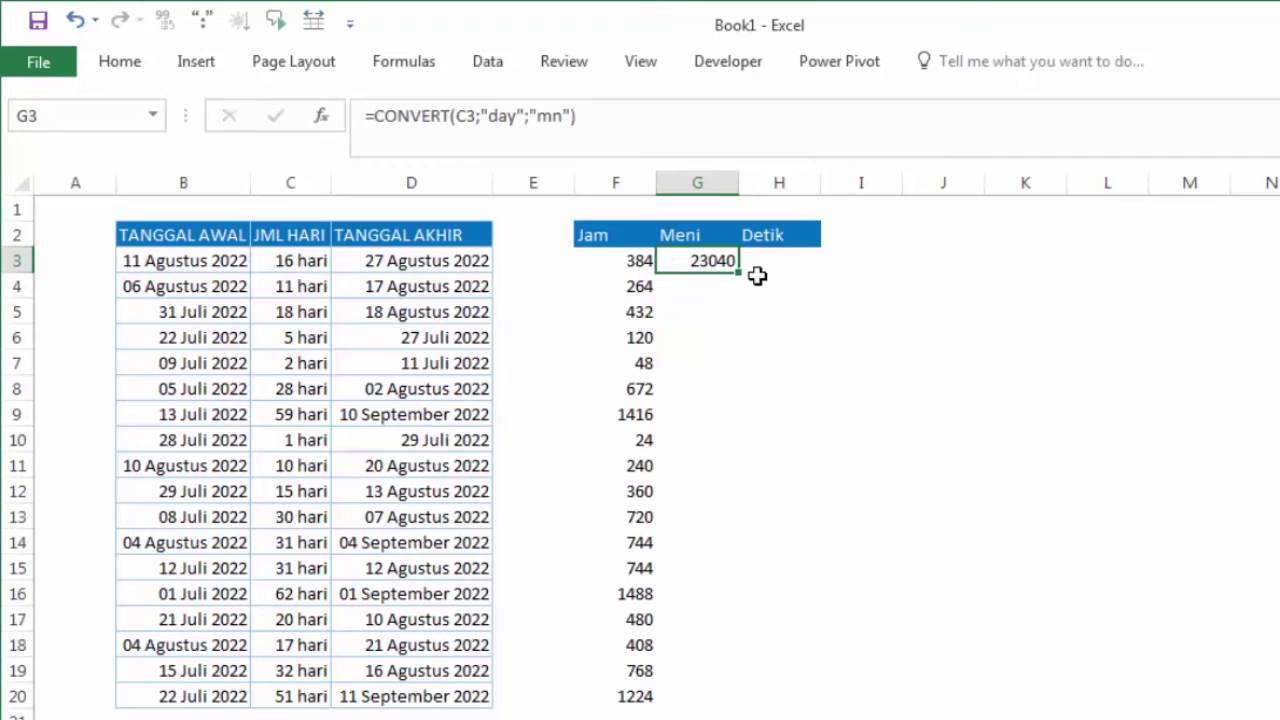
Step: Fill the minutes formula down G3:G20 and check row 10's day, hour and minute values
drag(739, 272, 752, 707)
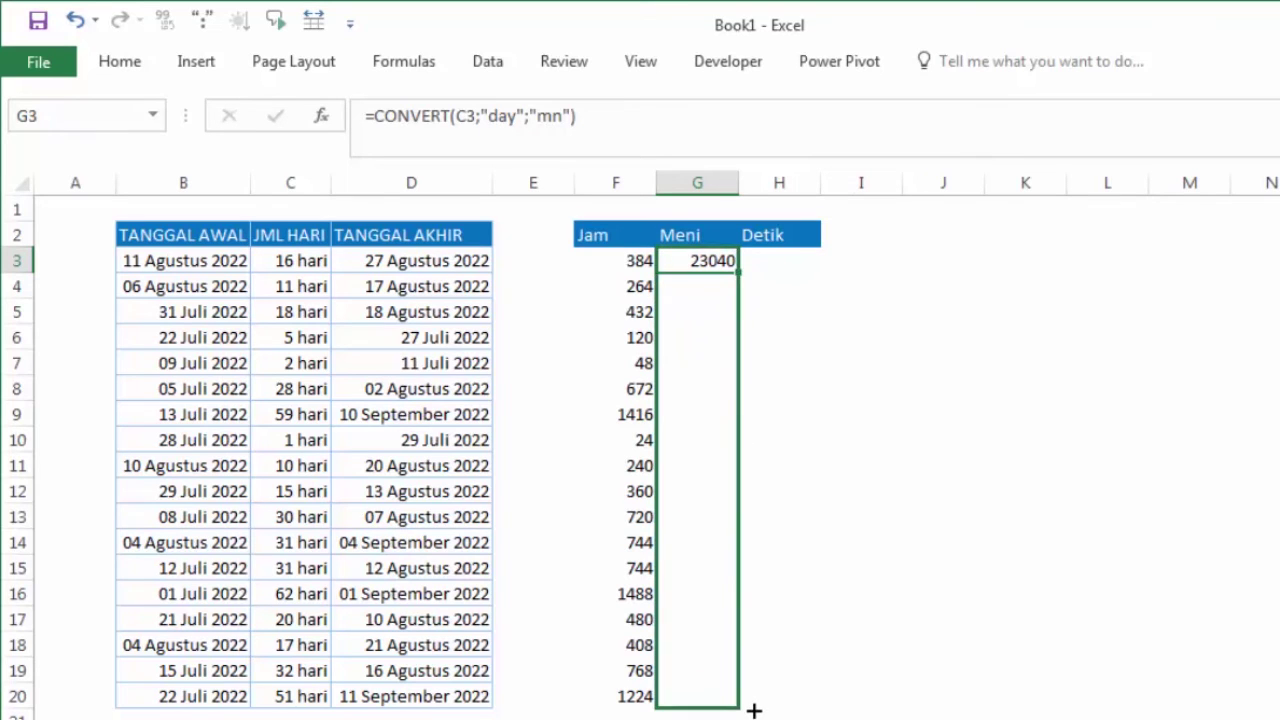
click(860, 597)
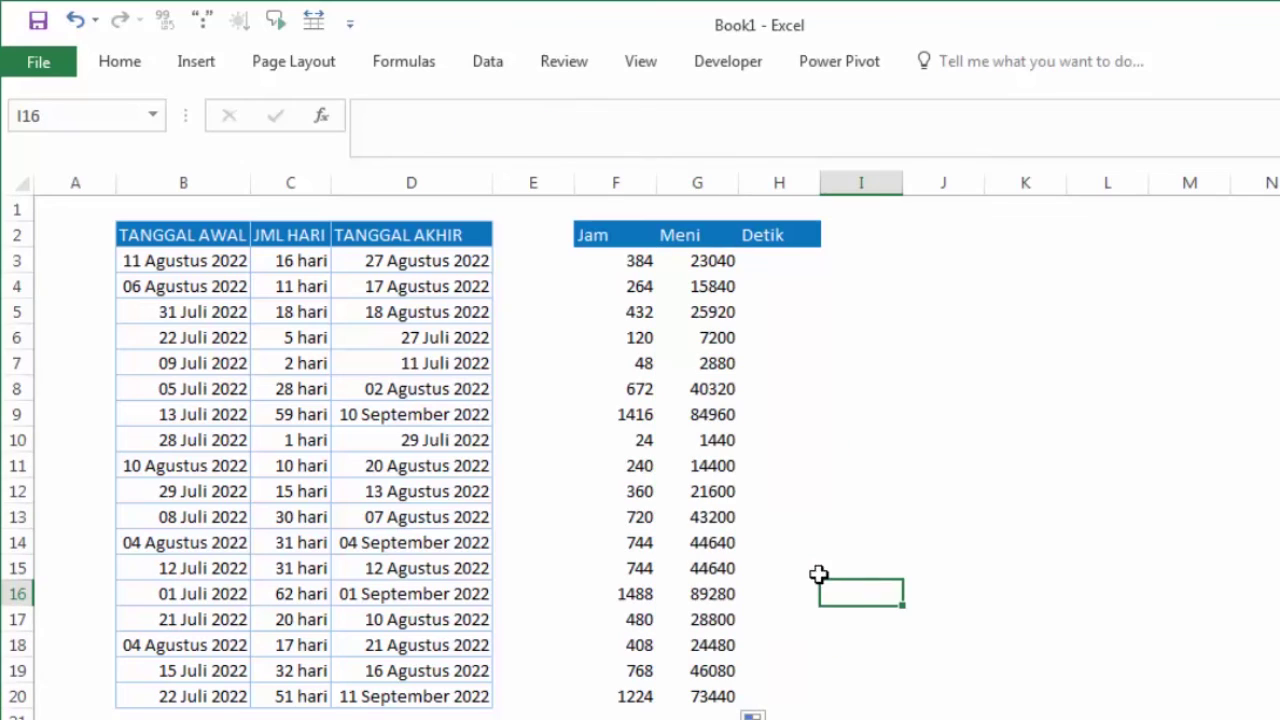
click(322, 440)
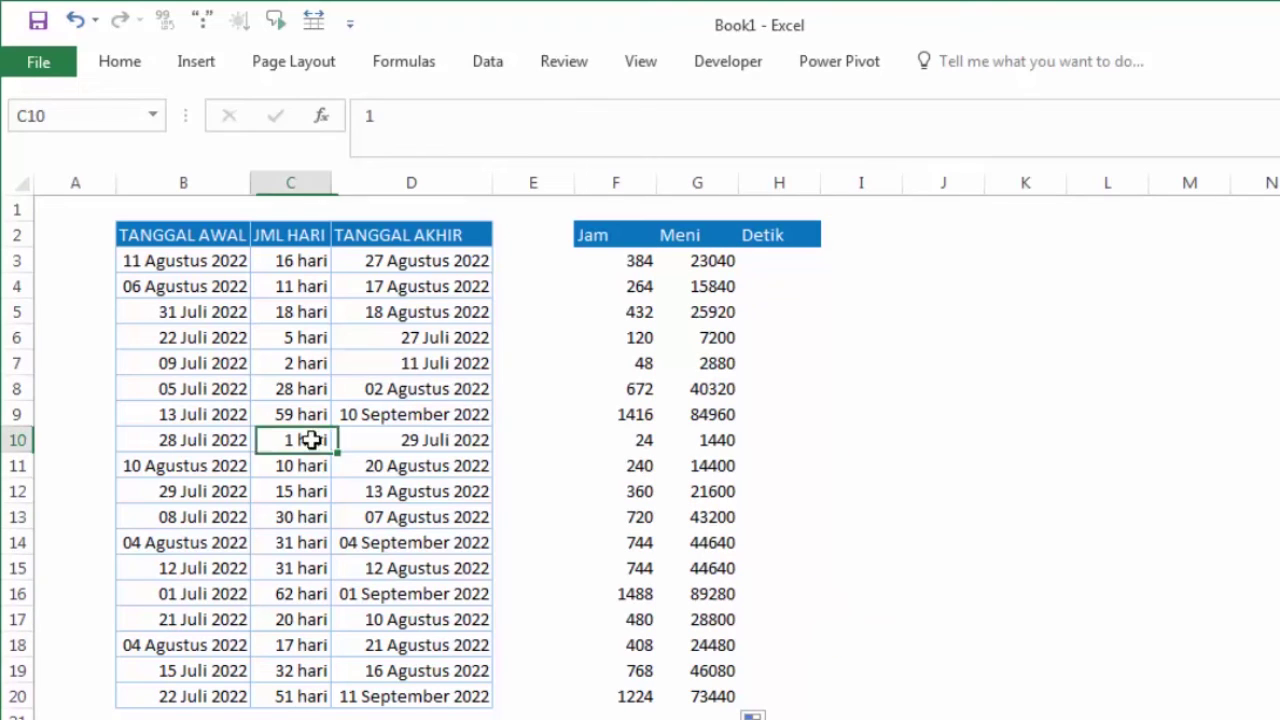
click(614, 440)
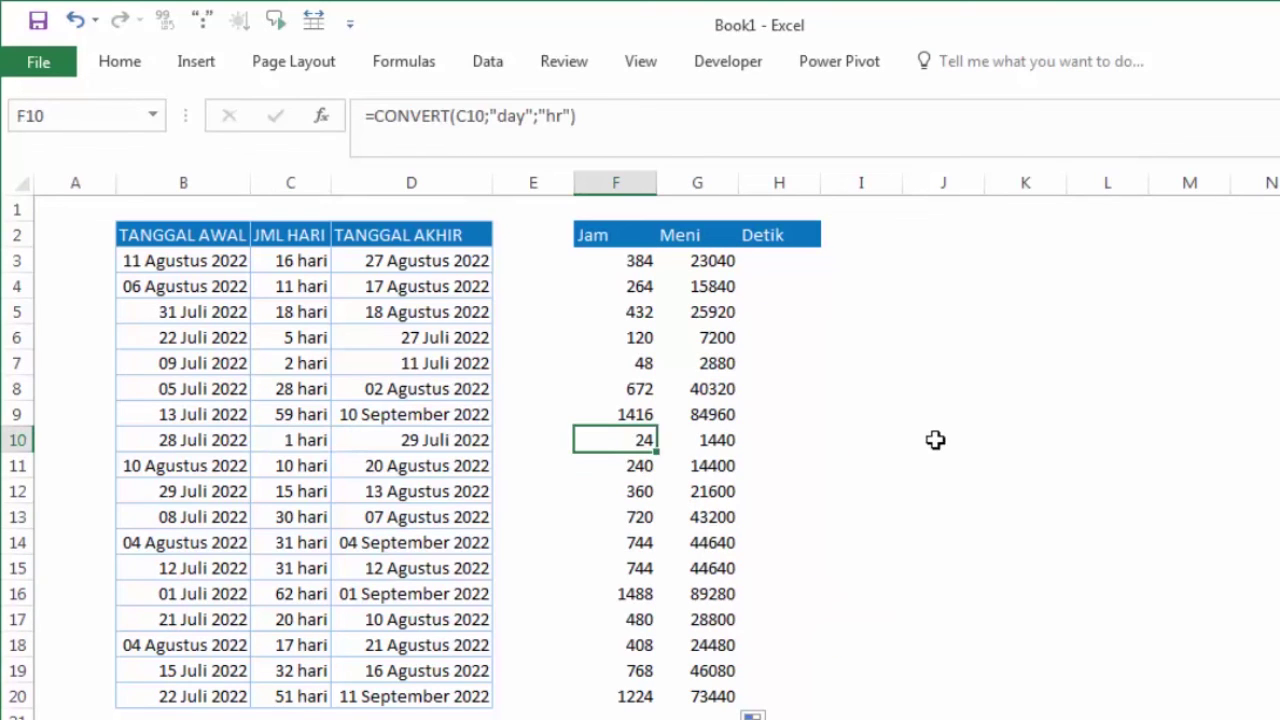
click(726, 441)
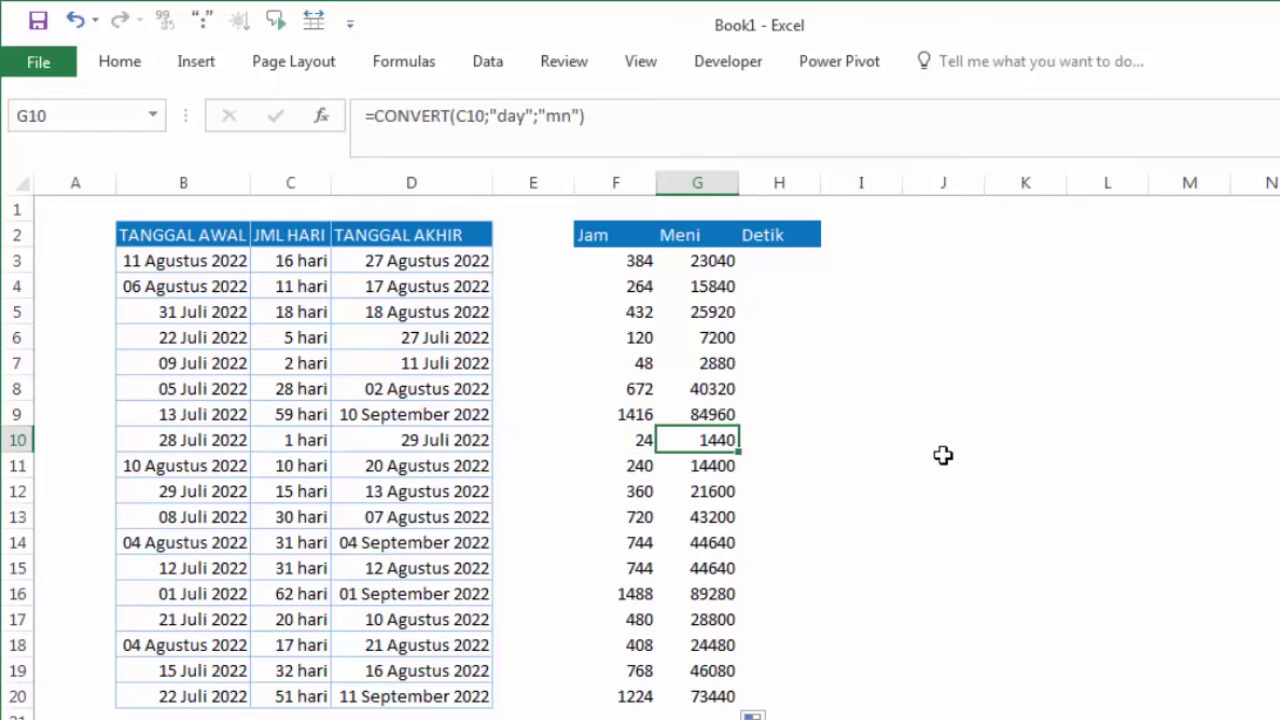
click(762, 257)
Step: Start a CONVERT formula in H3 on C3's day count with "day" as the source unit
text(=c)
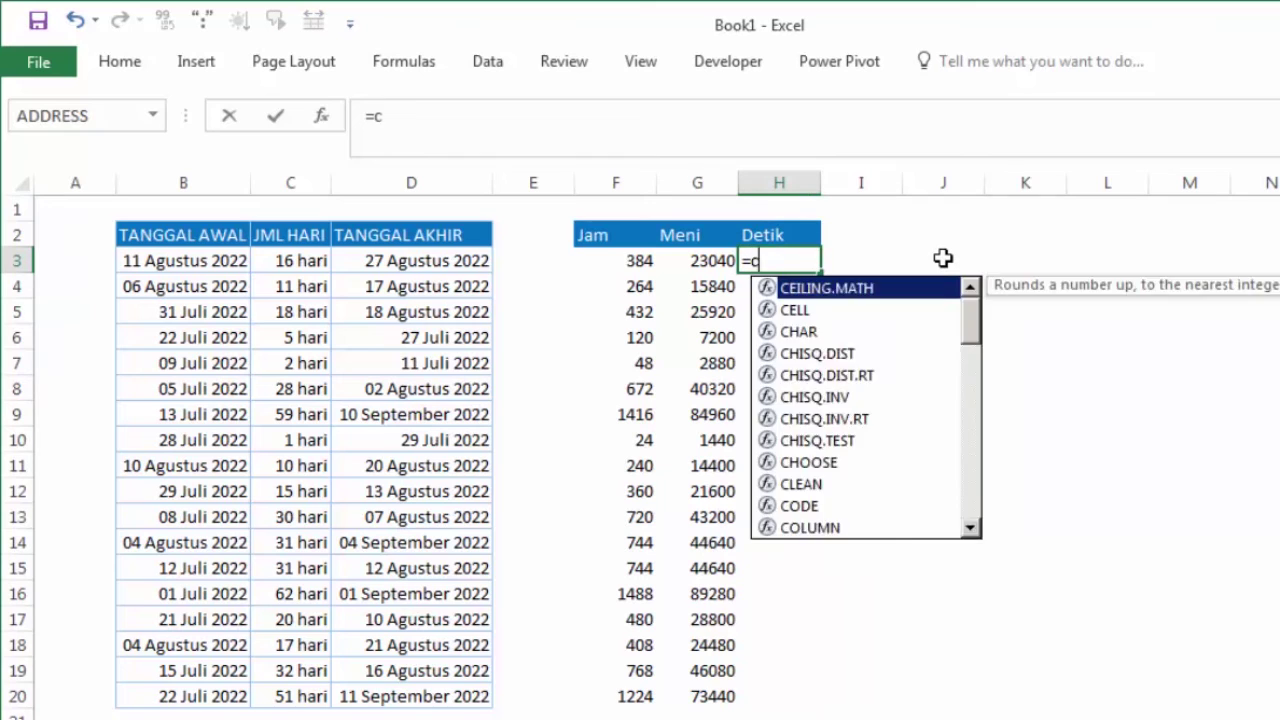
text(onv)
key(Tab)
key(Left)
key(Left)
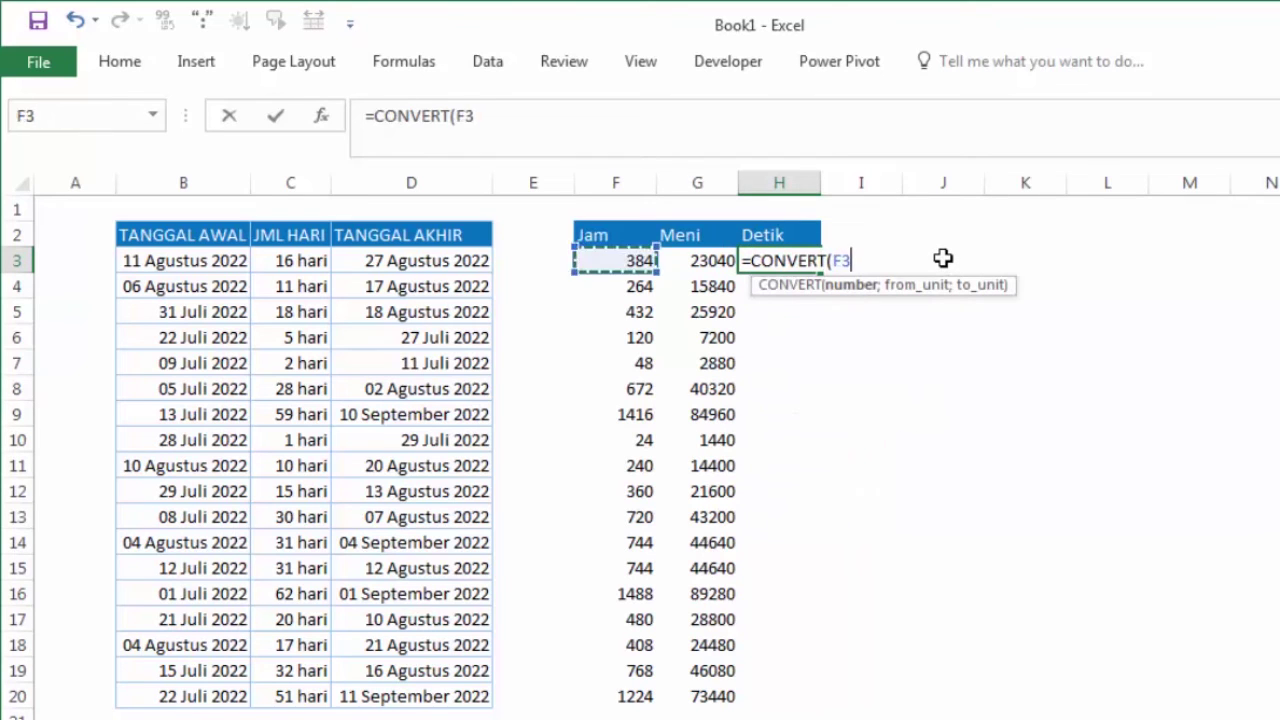
key(Left)
key(Left)
key(Left)
text(;)
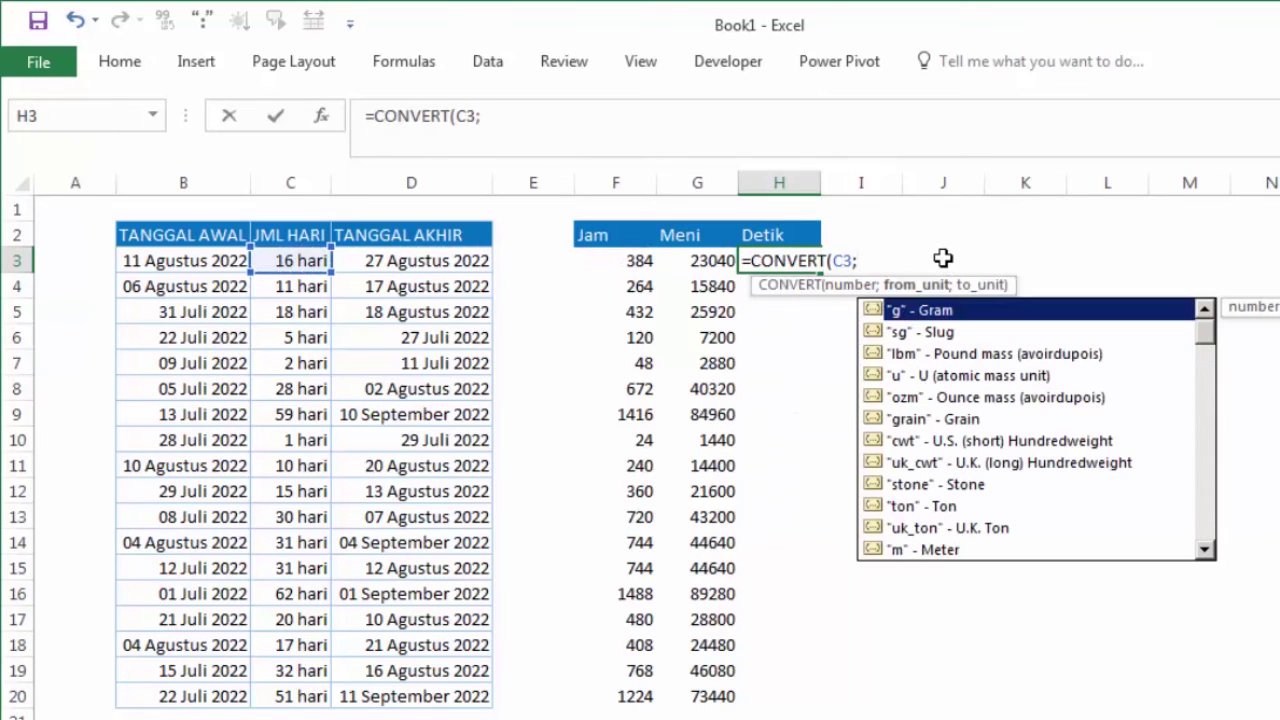
key(Down)
key(Down)
key(Down)
key(Down)
key(Down)
key(Down)
key(Down)
key(Down)
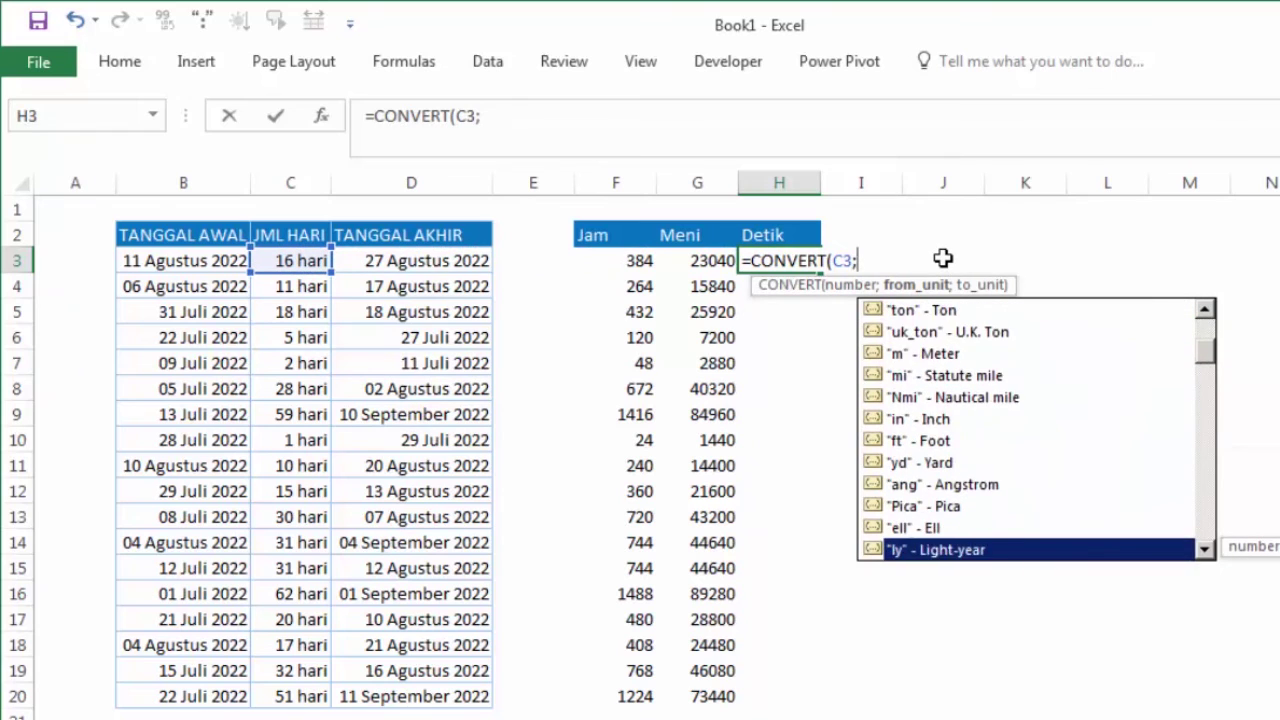
key(Down)
key(Down)
key(Down)
key(Down)
key(Down)
key(Down)
key(Up)
key(Up)
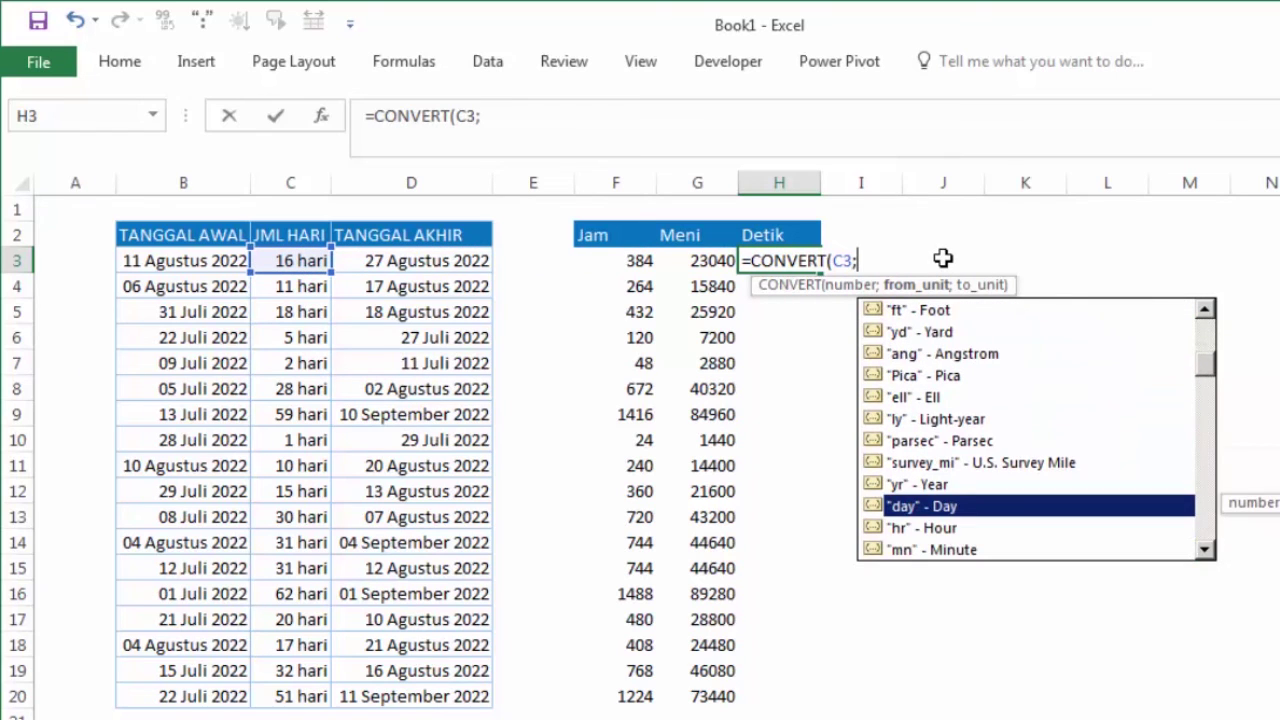
key(Tab)
Step: Set "sec" as the target unit so H3 shows 1382400 seconds
text(;)
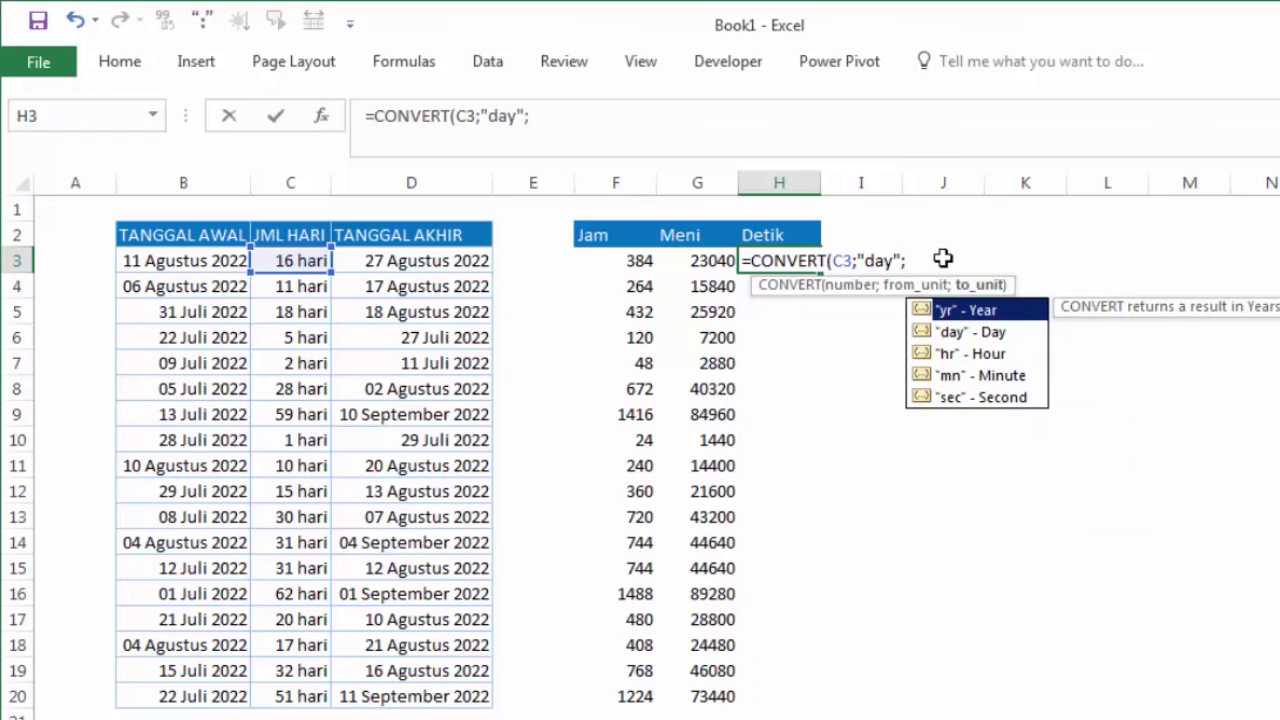
key(Down)
key(Down)
key(Down)
key(Down)
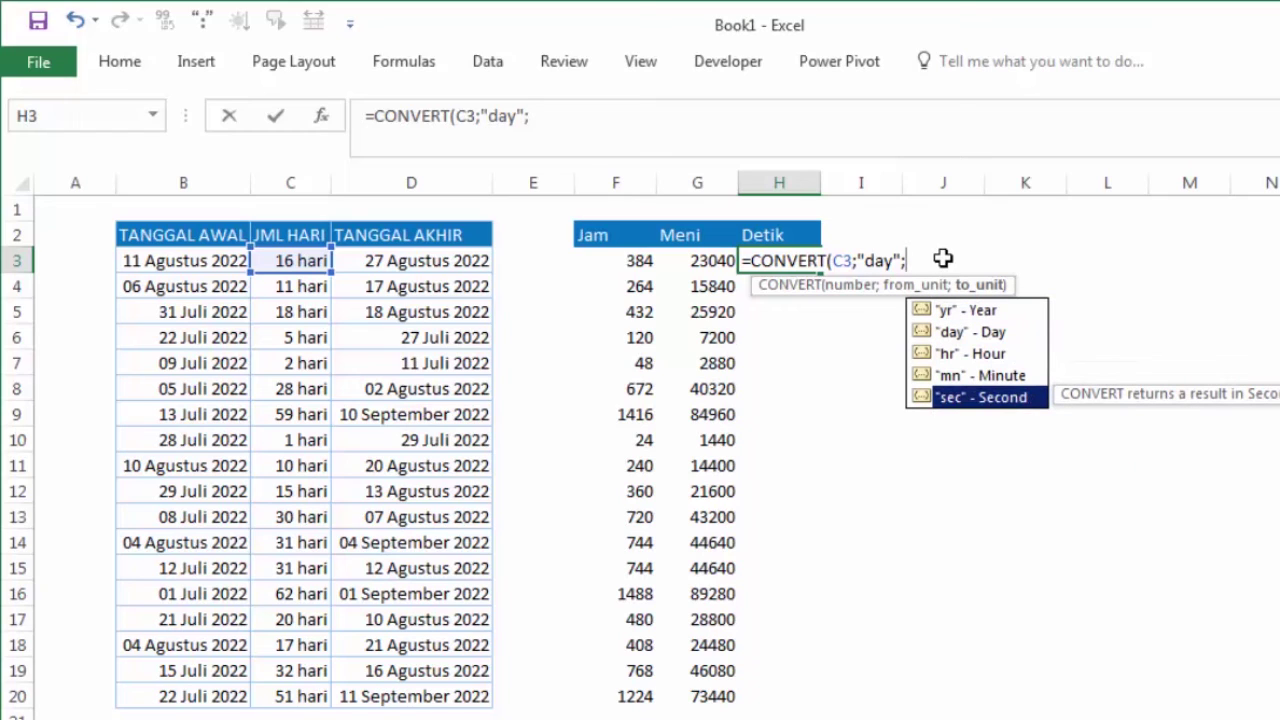
key(Tab)
key(Return)
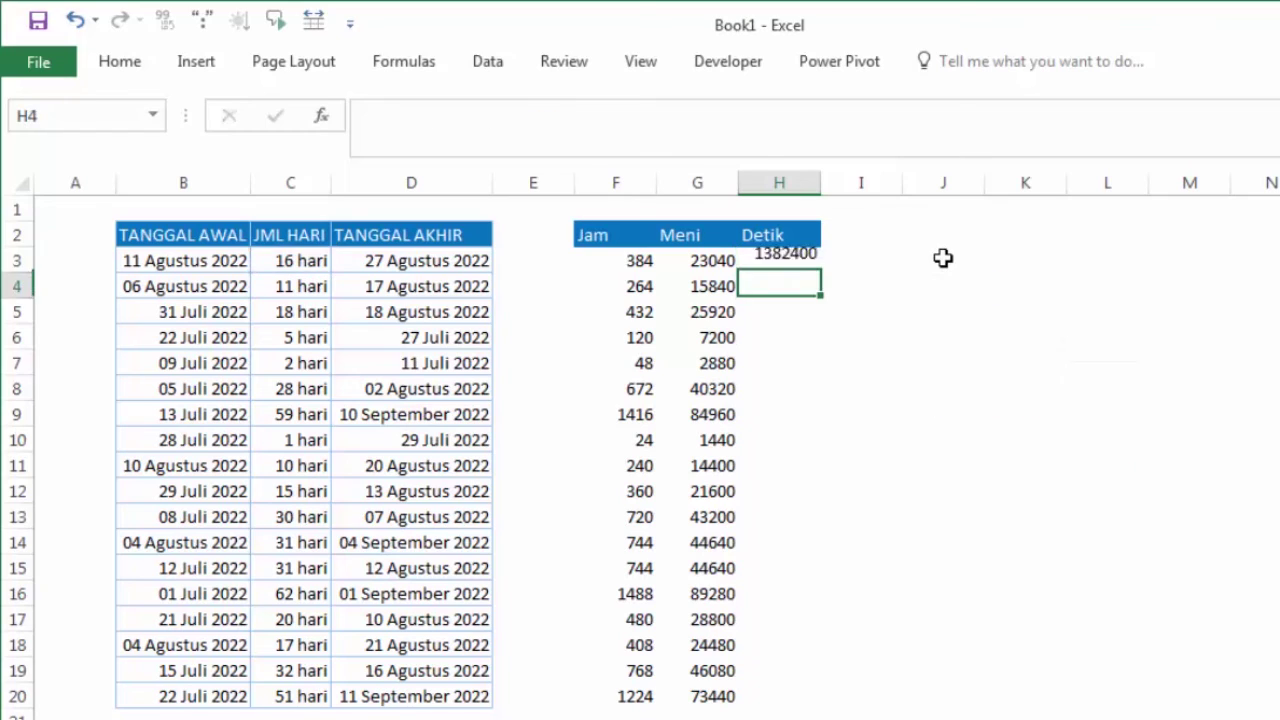
click(787, 267)
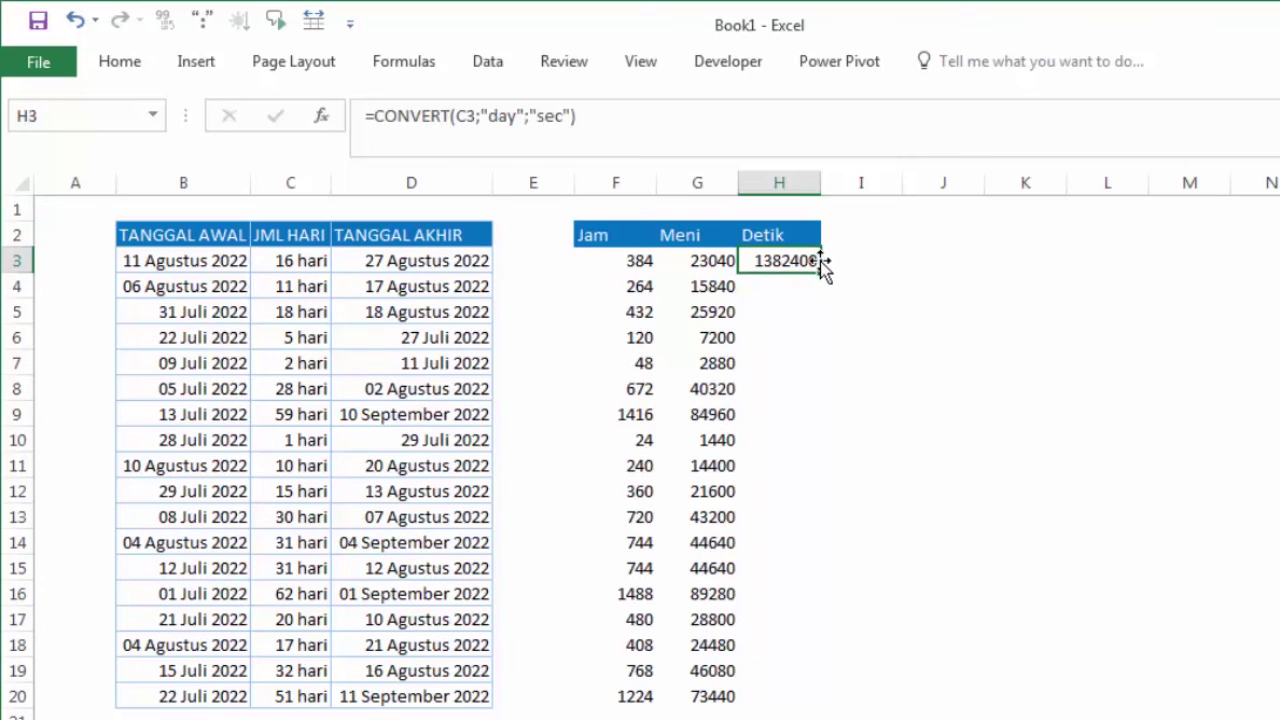
Step: Fill the Detik seconds formula from H3 down to H20
mouse_move(820, 262)
mouse_down()
mouse_move(830, 365)
mouse_move(834, 346)
mouse_up()
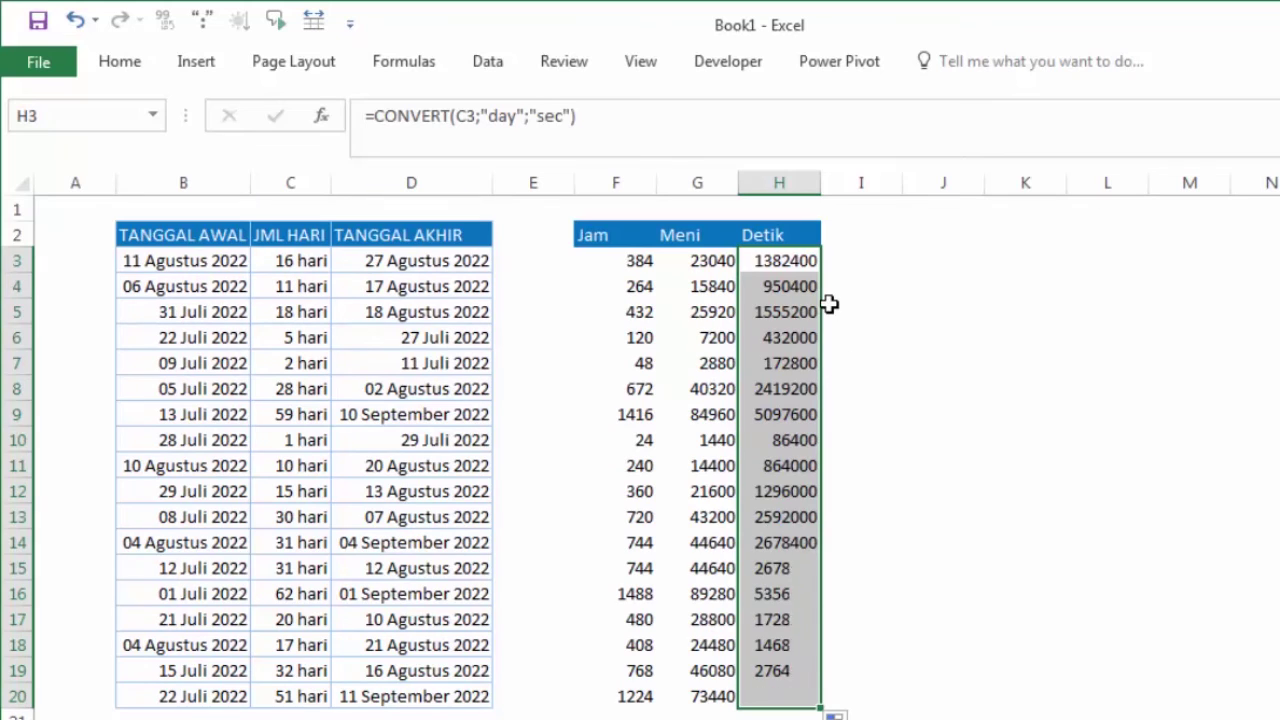
click(918, 303)
click(632, 286)
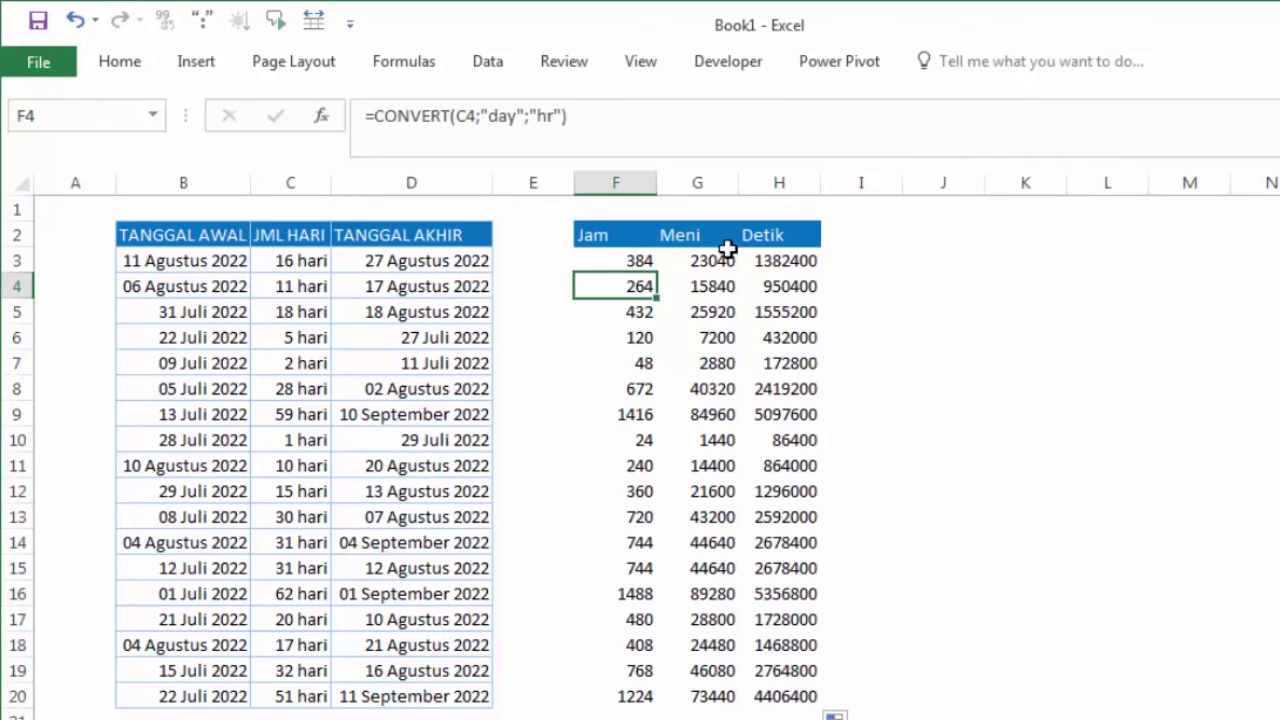
Step: Apply Comma Style thousands separators to the Jam, Menit and Detik values in F3:H20
drag(615, 260, 780, 696)
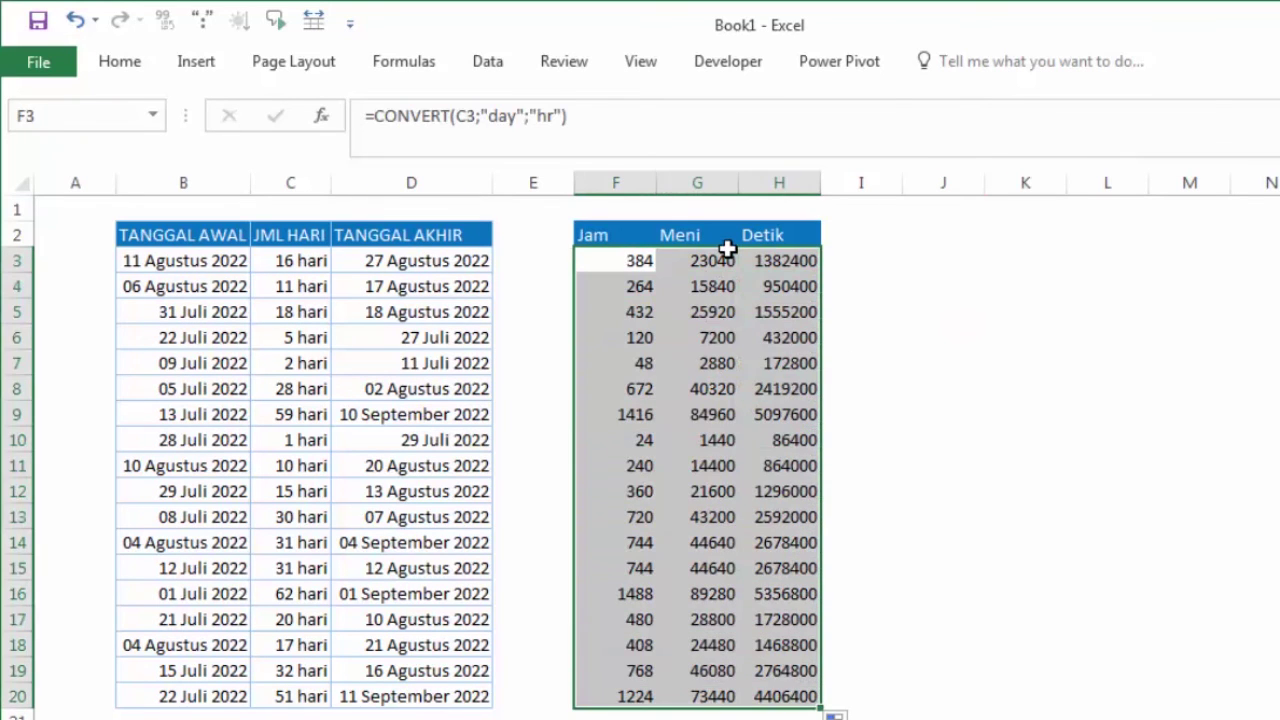
click(148, 63)
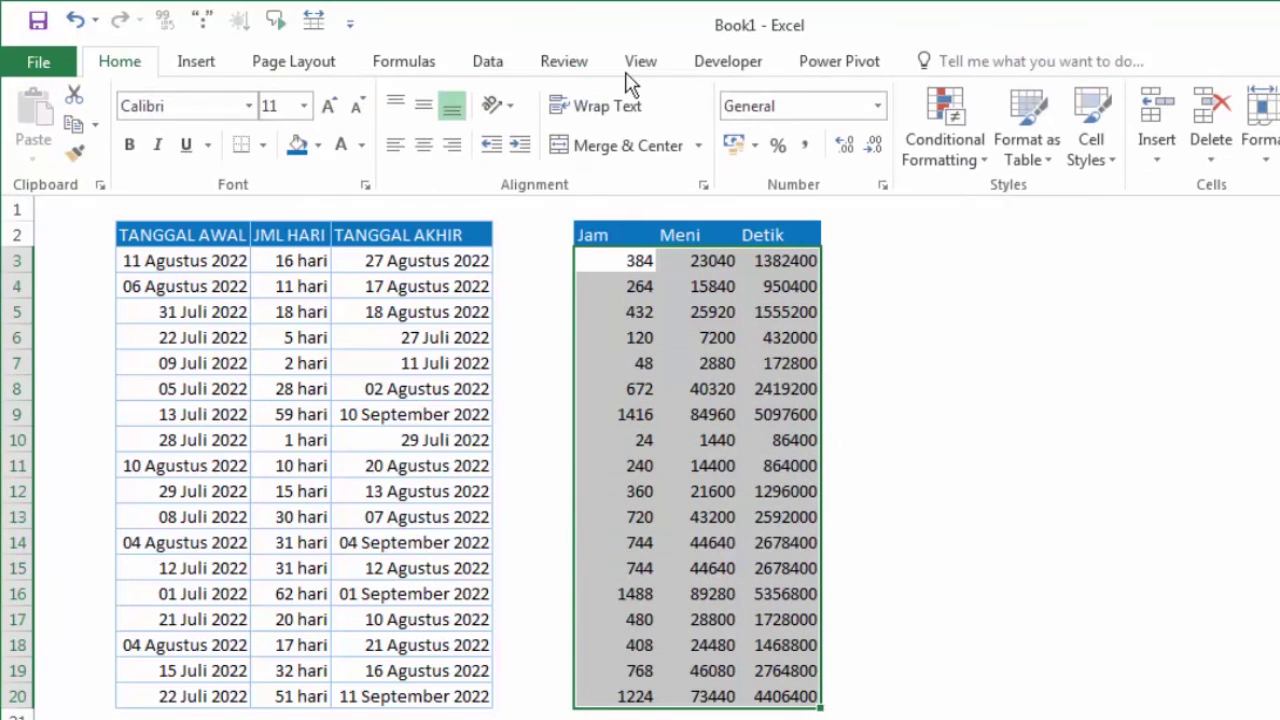
click(804, 147)
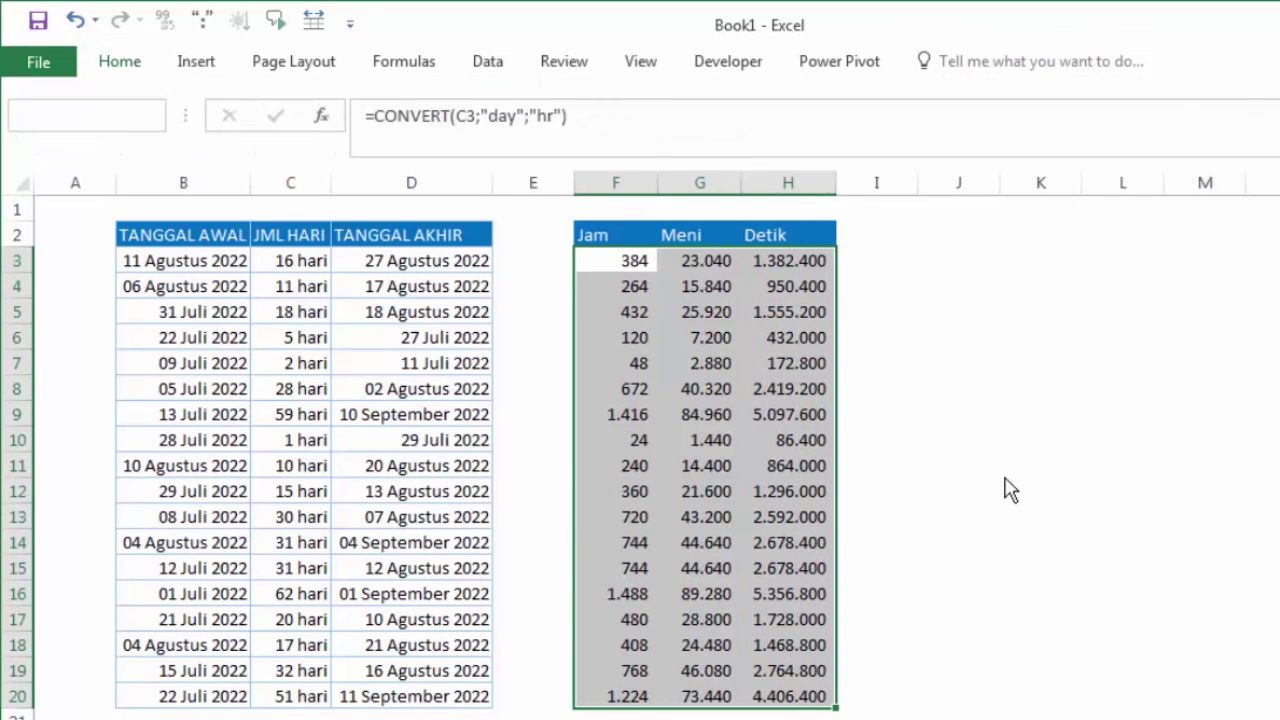
click(884, 465)
click(809, 542)
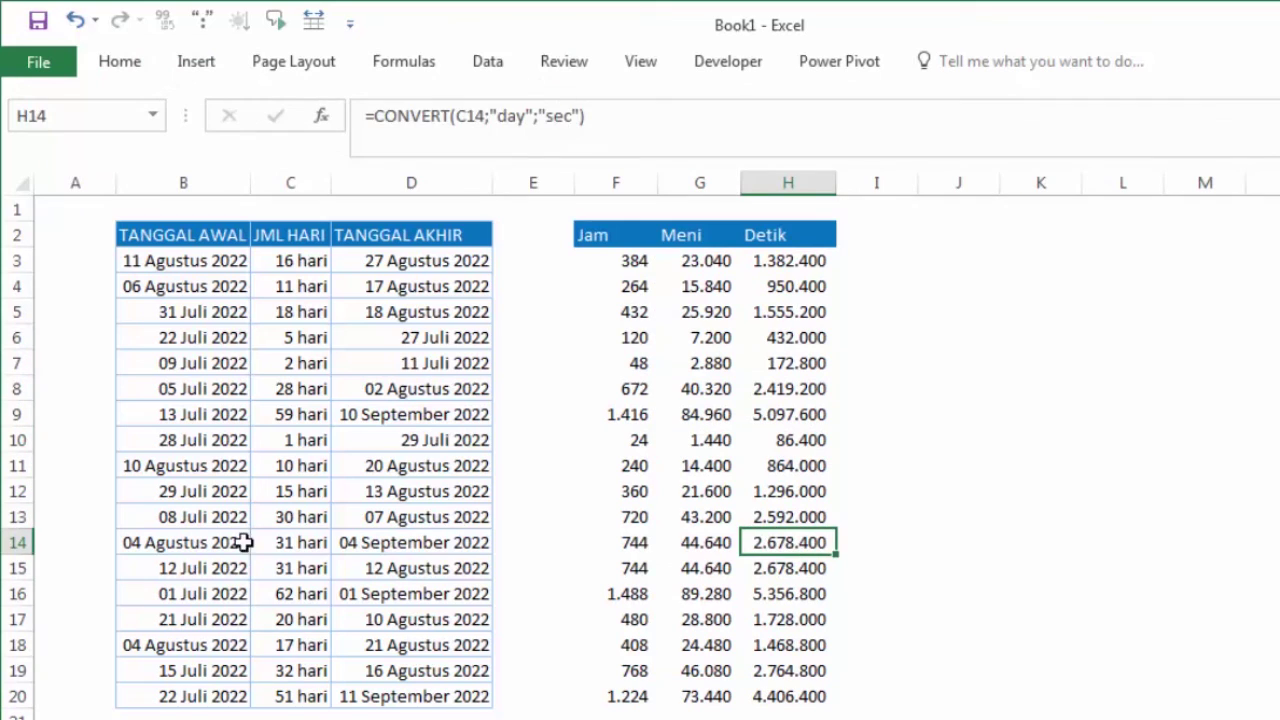
click(281, 558)
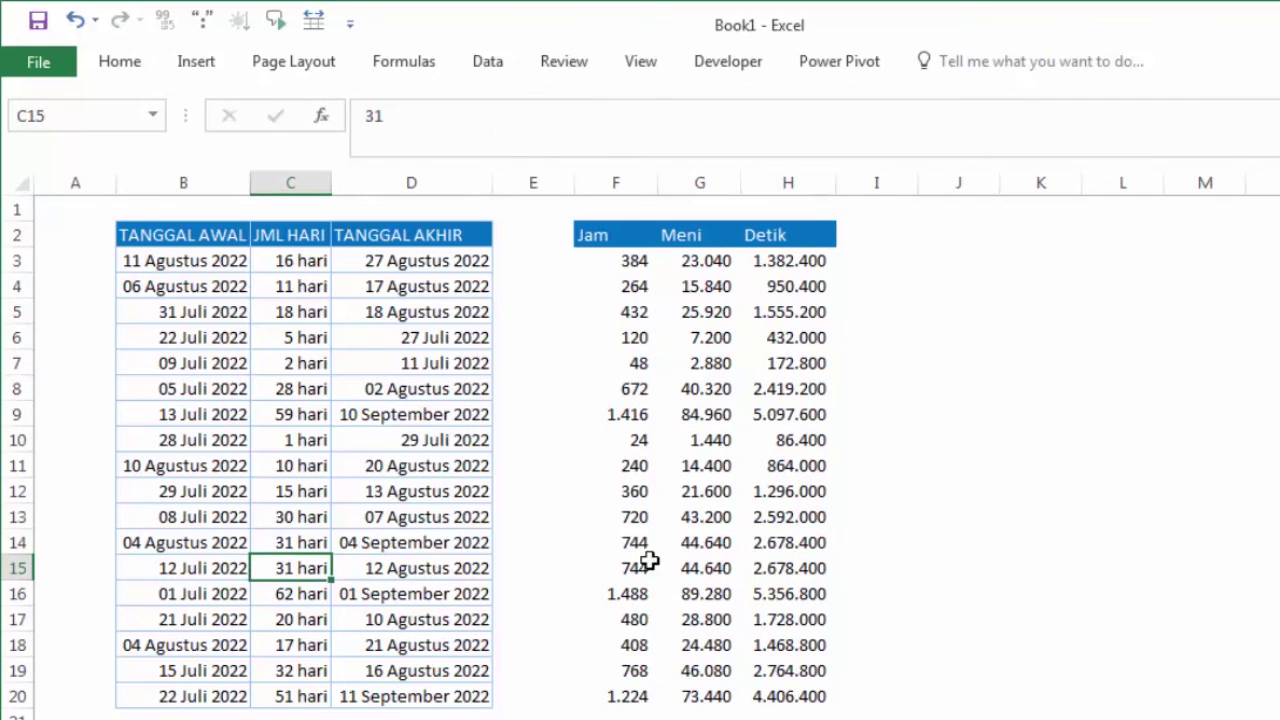
click(810, 540)
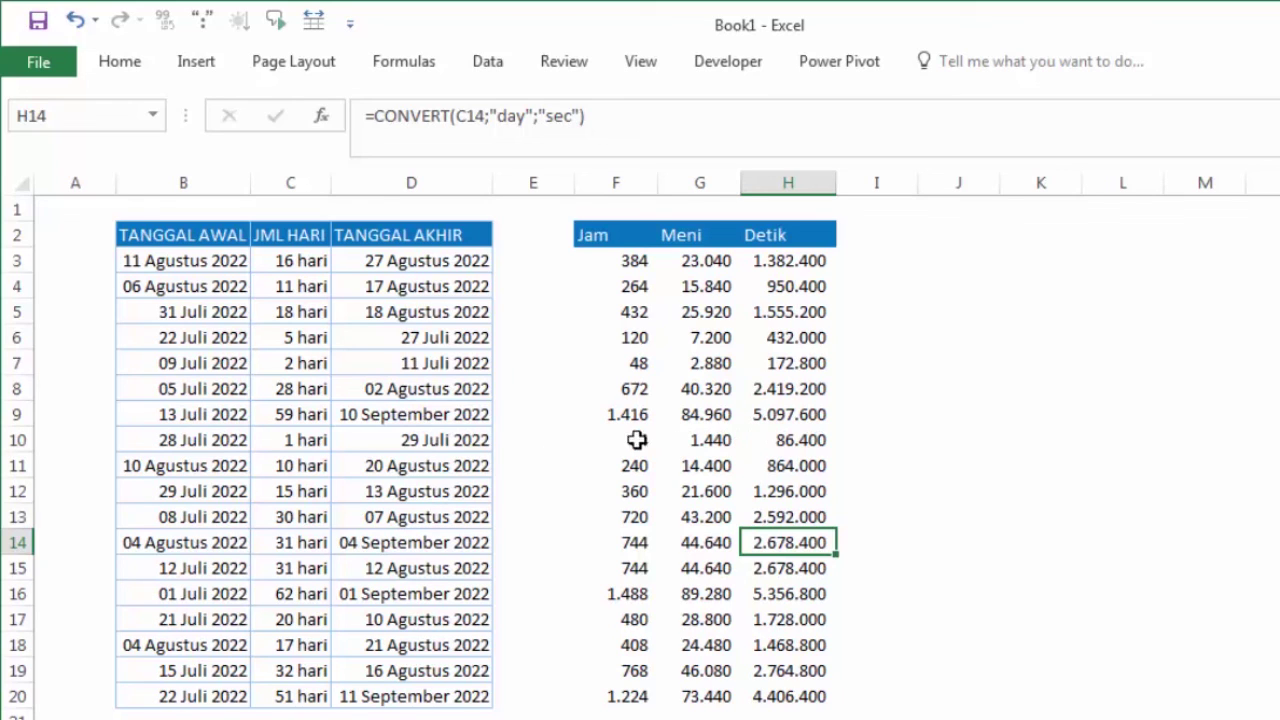
click(590, 436)
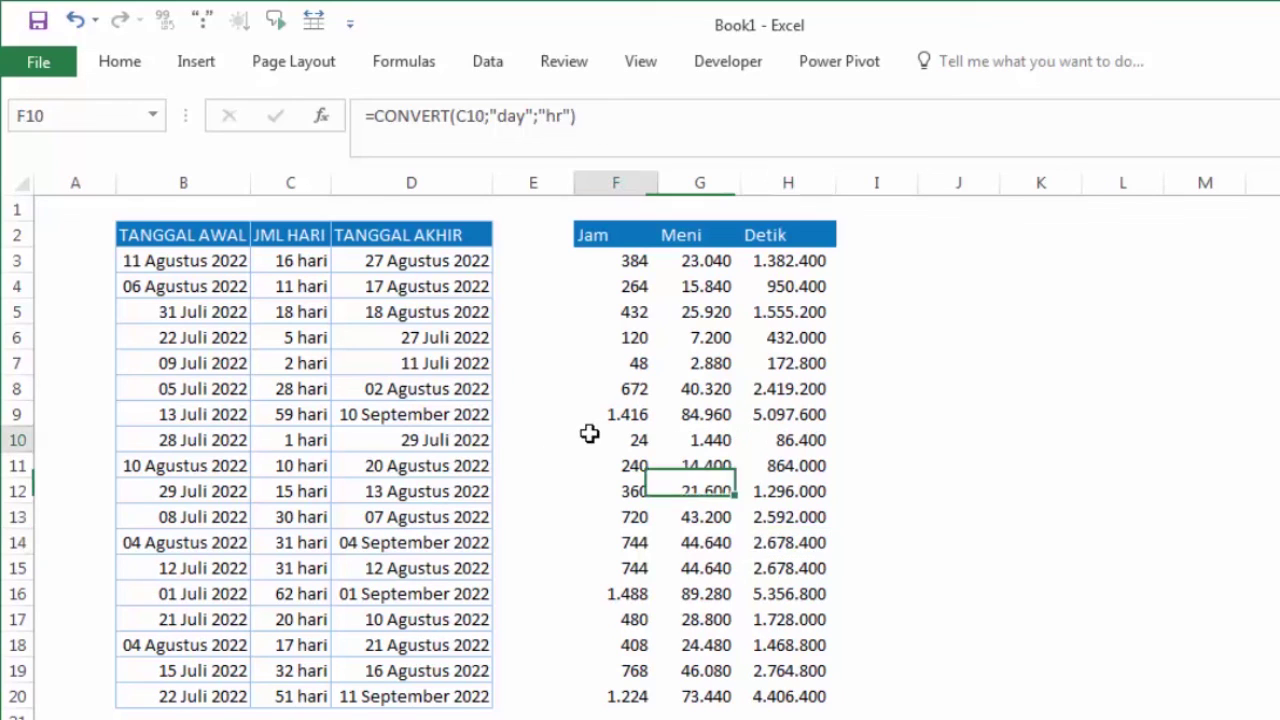
click(726, 436)
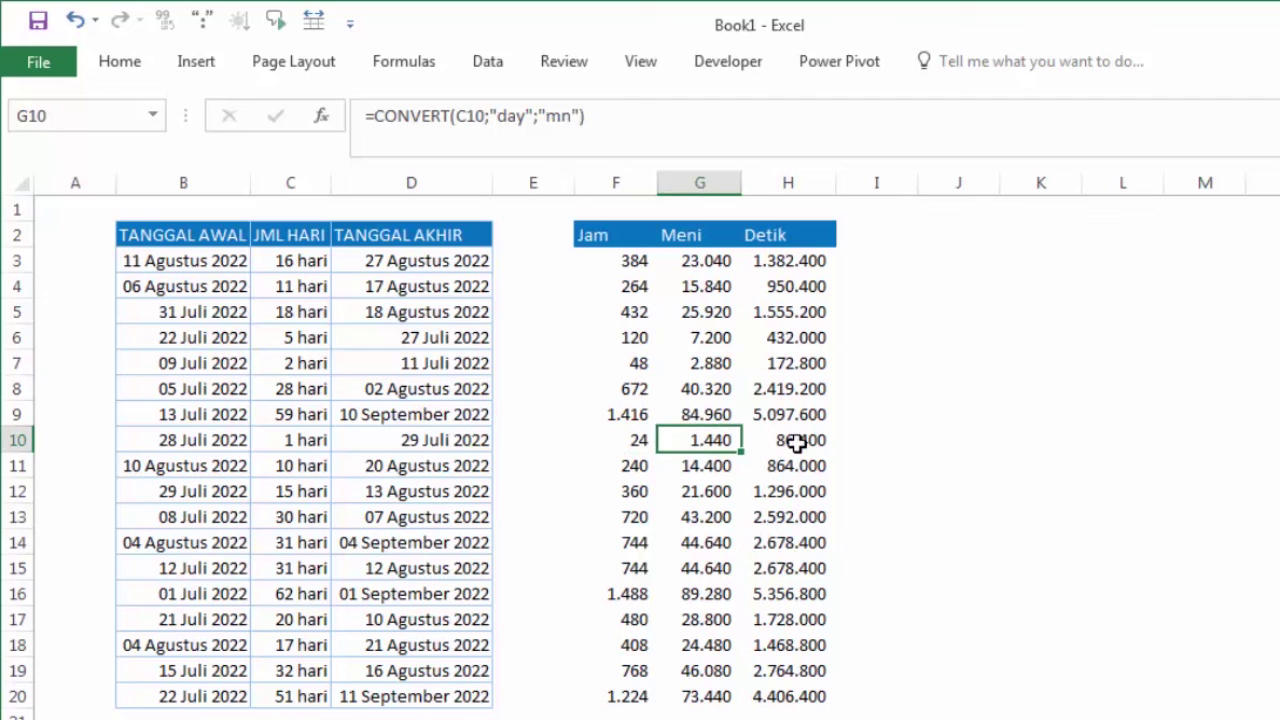
click(796, 443)
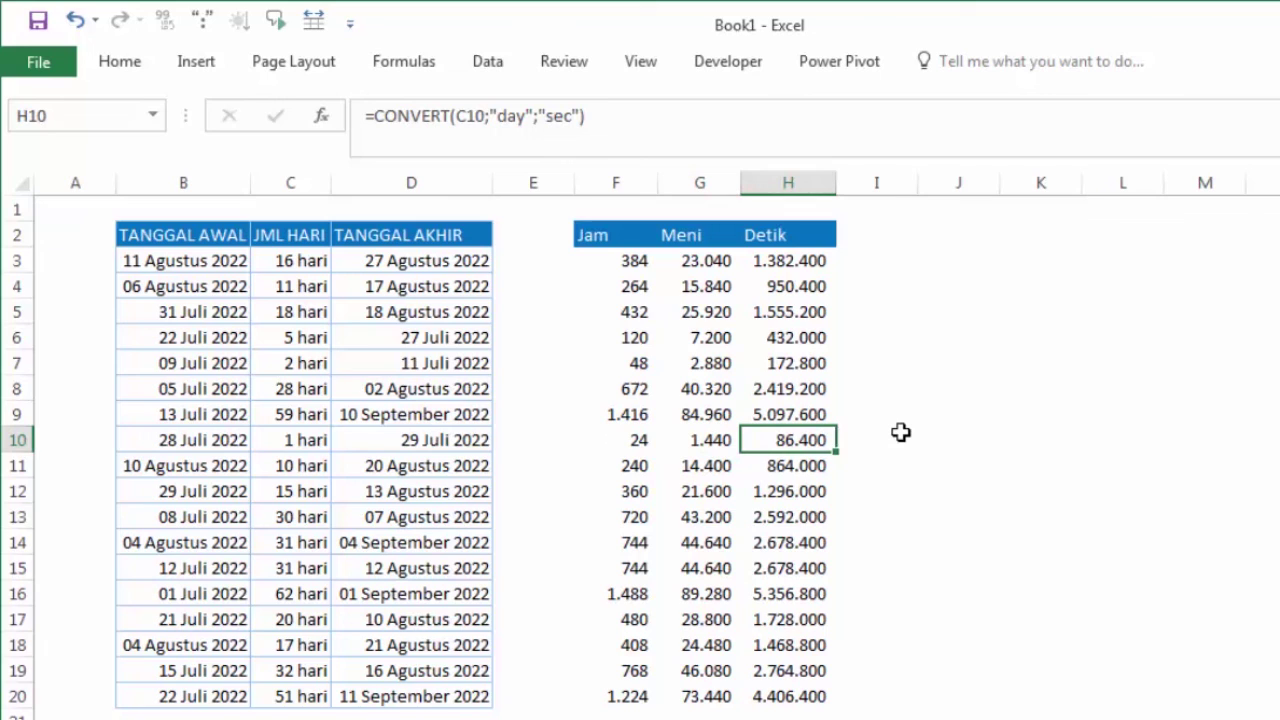
click(901, 432)
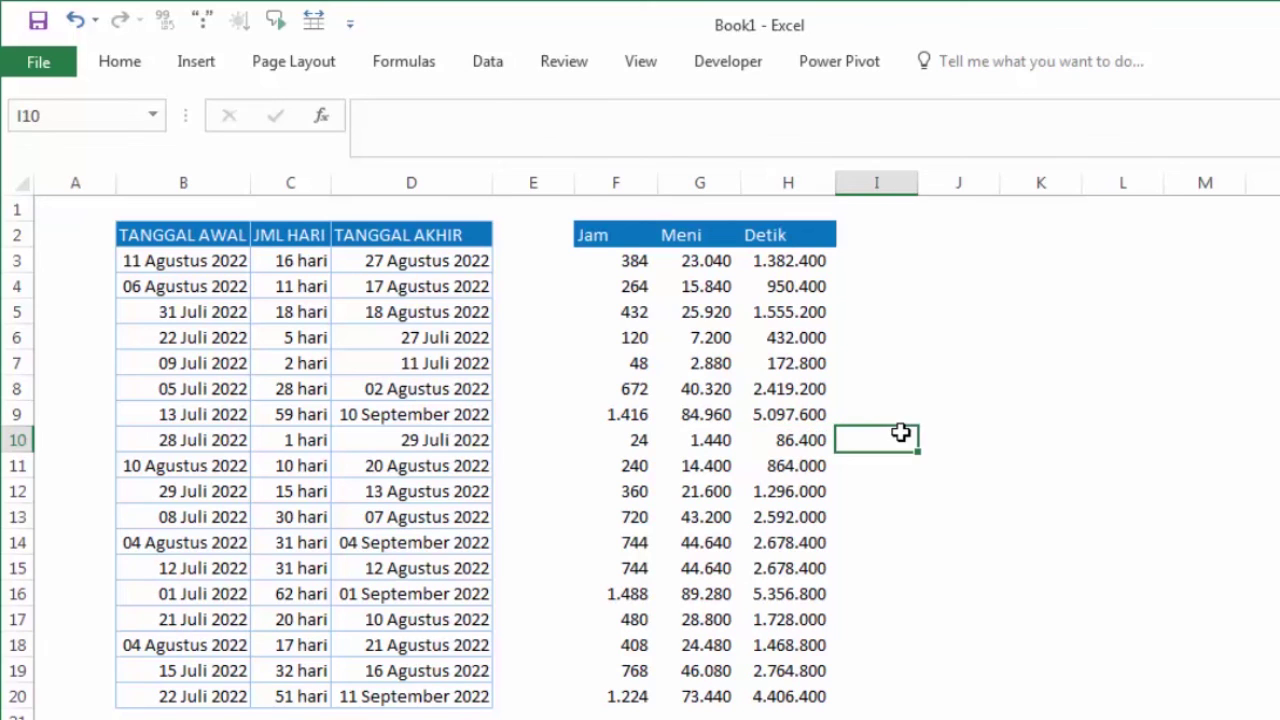
click(805, 412)
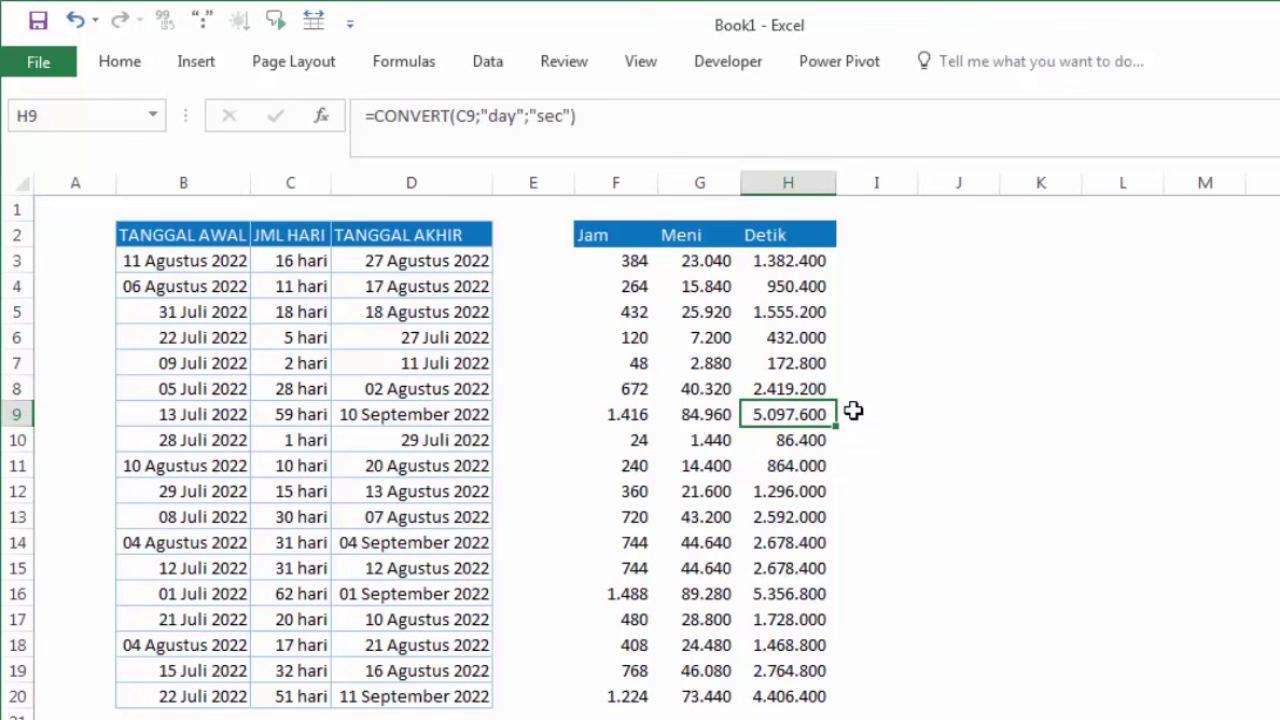
click(1140, 411)
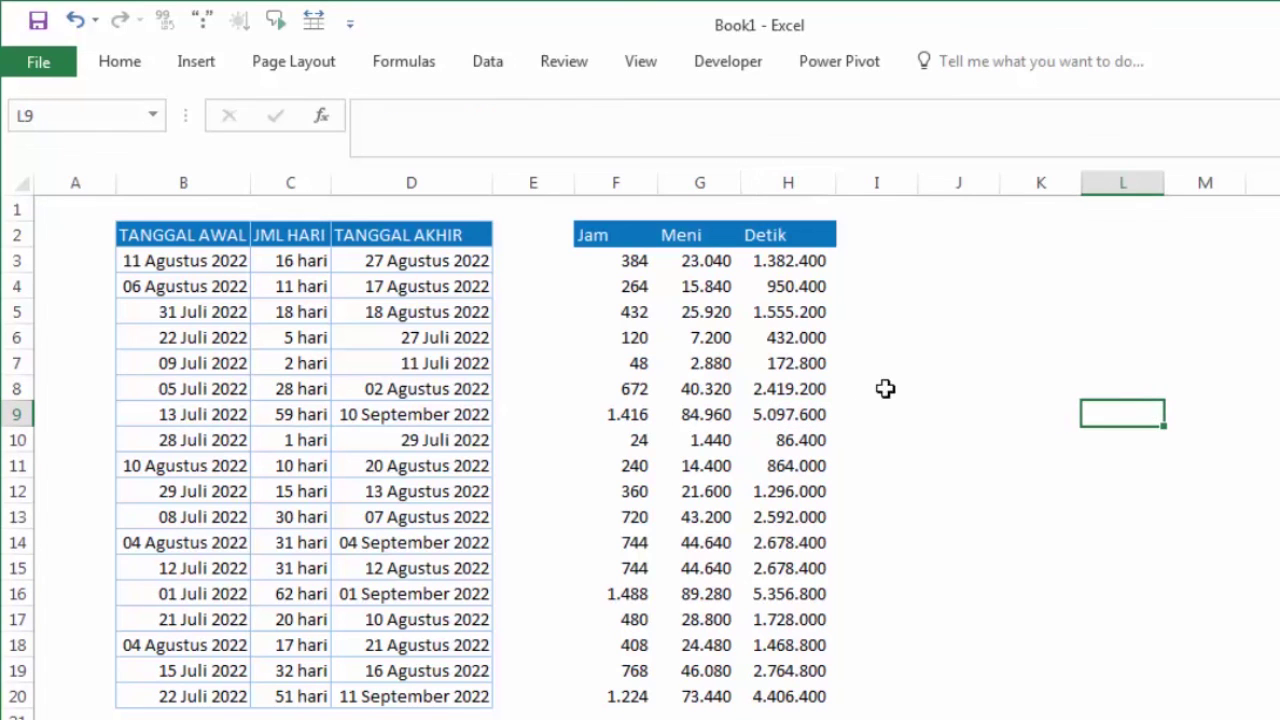
click(930, 390)
click(825, 512)
click(900, 460)
click(815, 305)
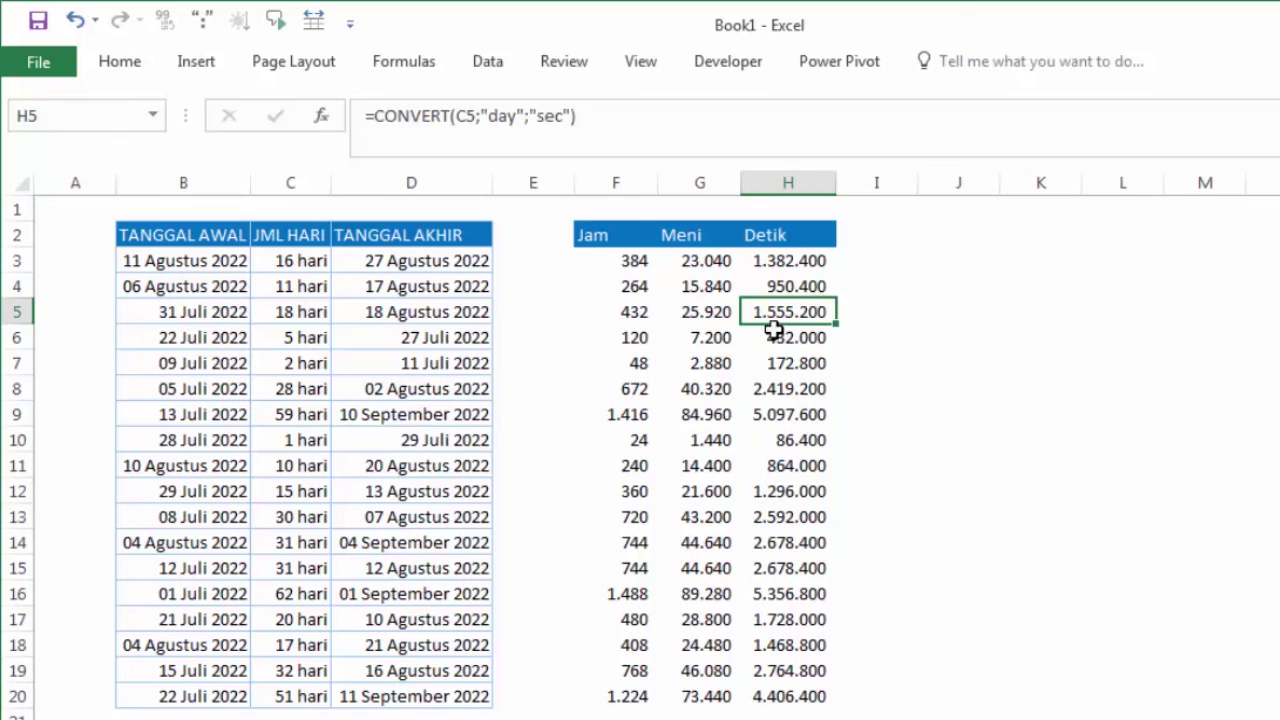
click(775, 332)
click(908, 390)
click(770, 438)
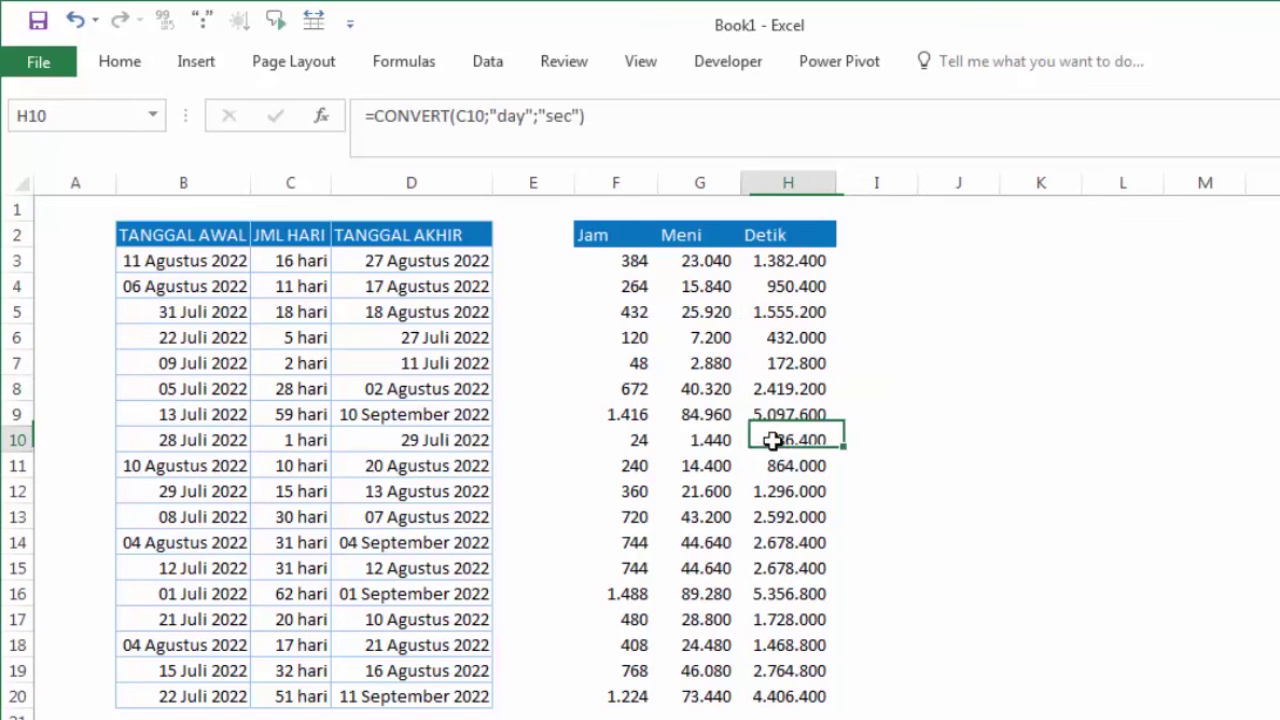
click(932, 404)
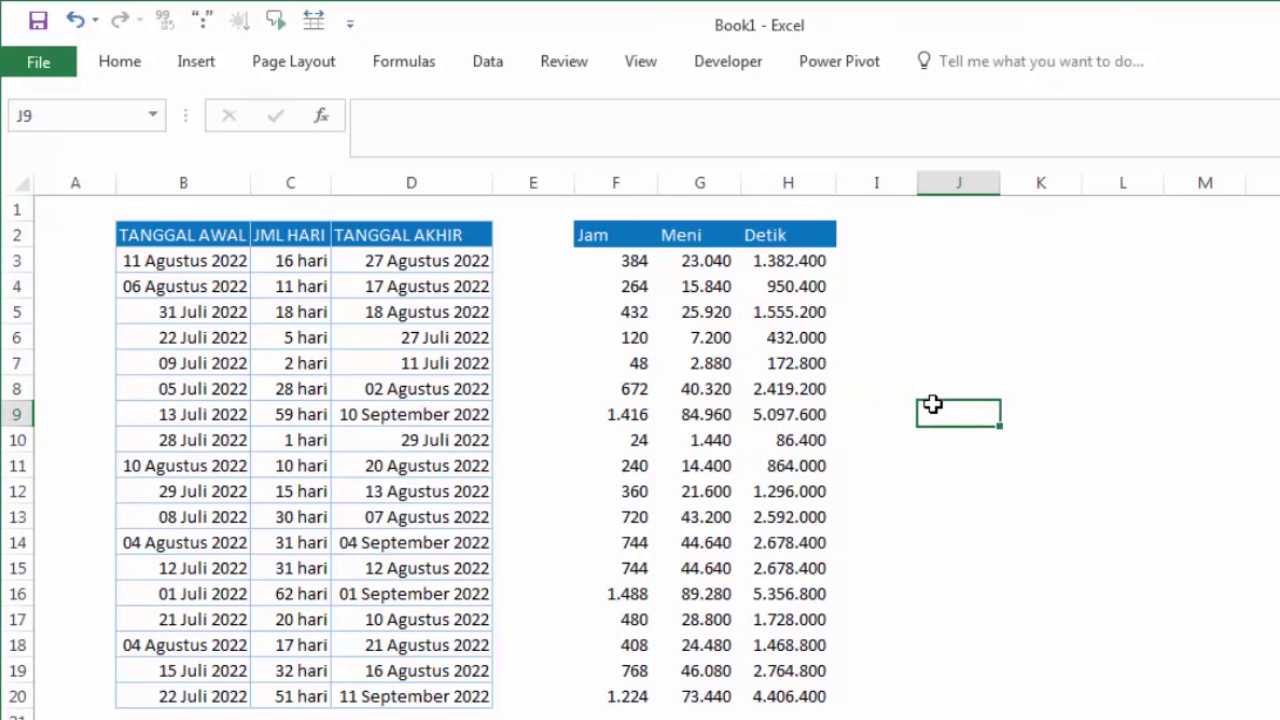